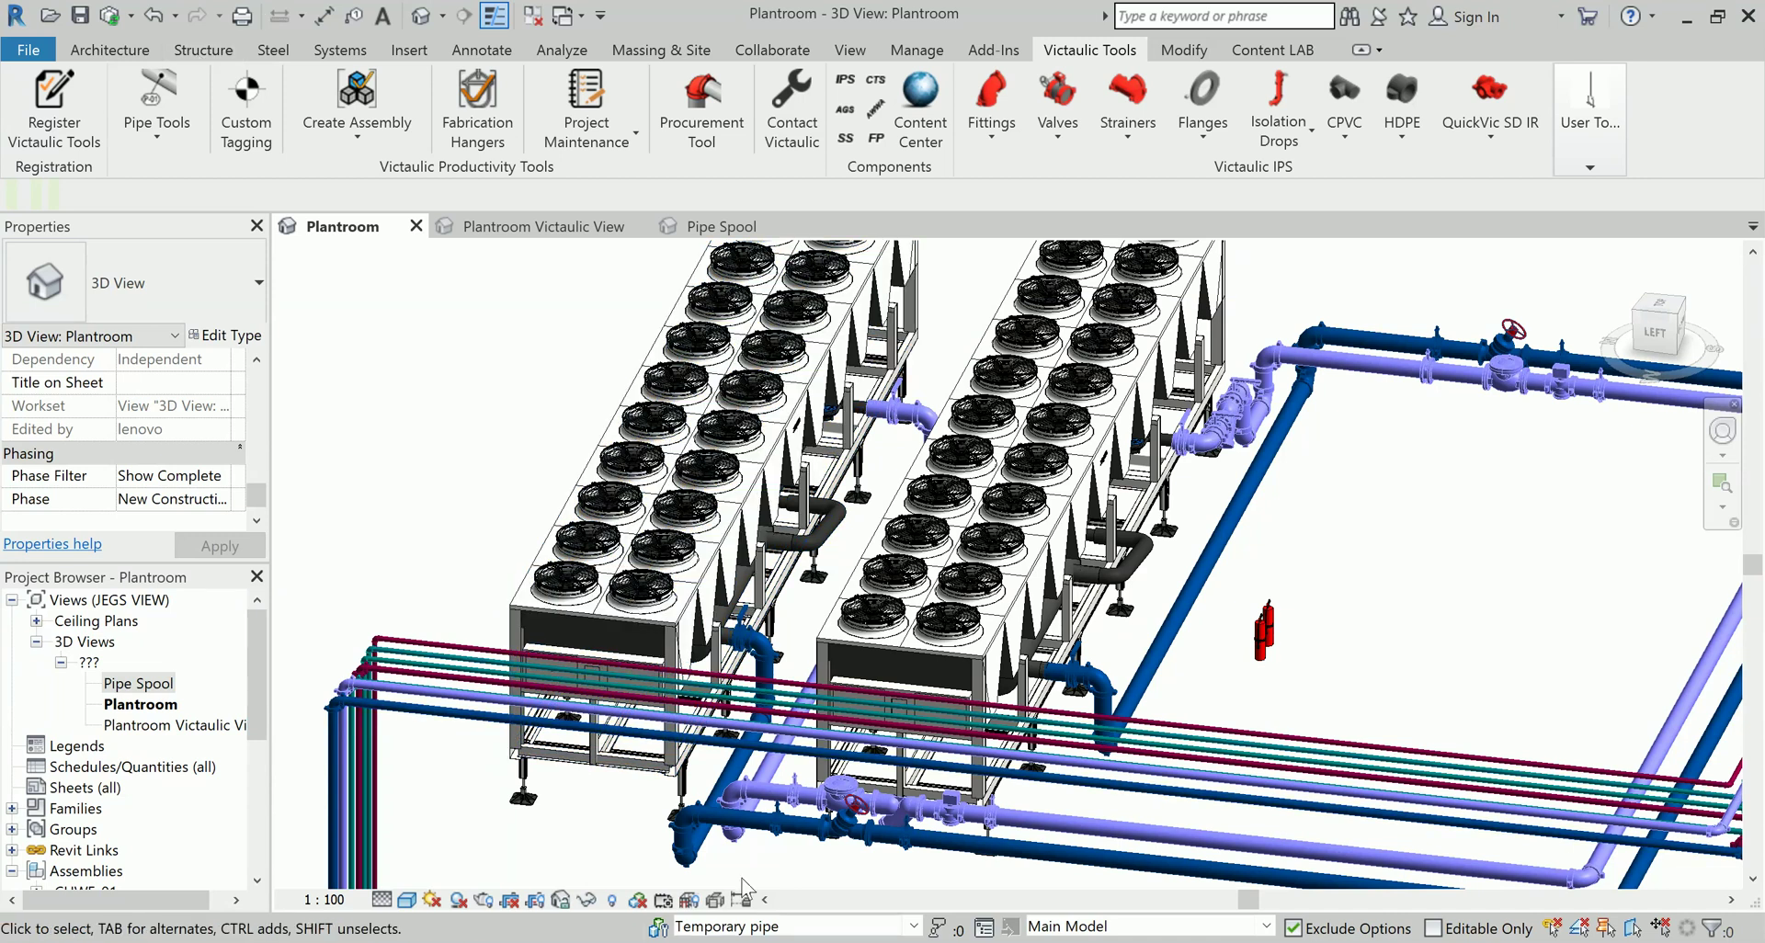
# - Open the victaulicsoftware.com Victaulic Tools for Revit home page from the Google results in Firefox
pyautogui.hotkey('alt', 'Tab')
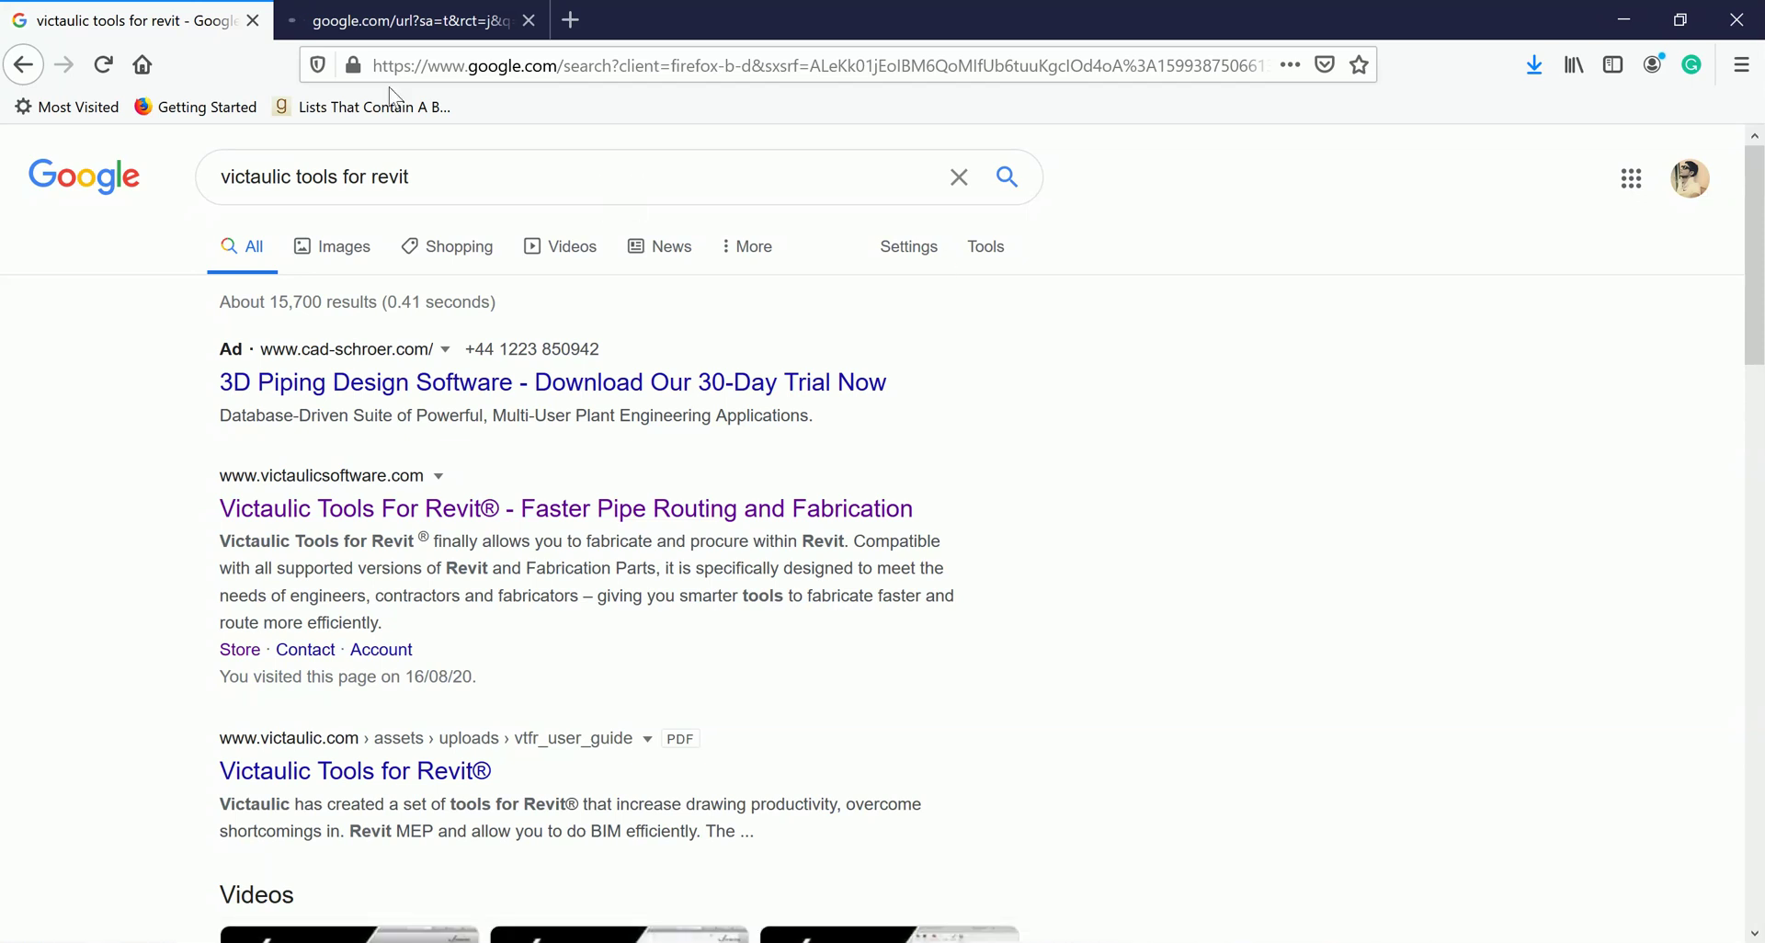
pyautogui.click(380, 28)
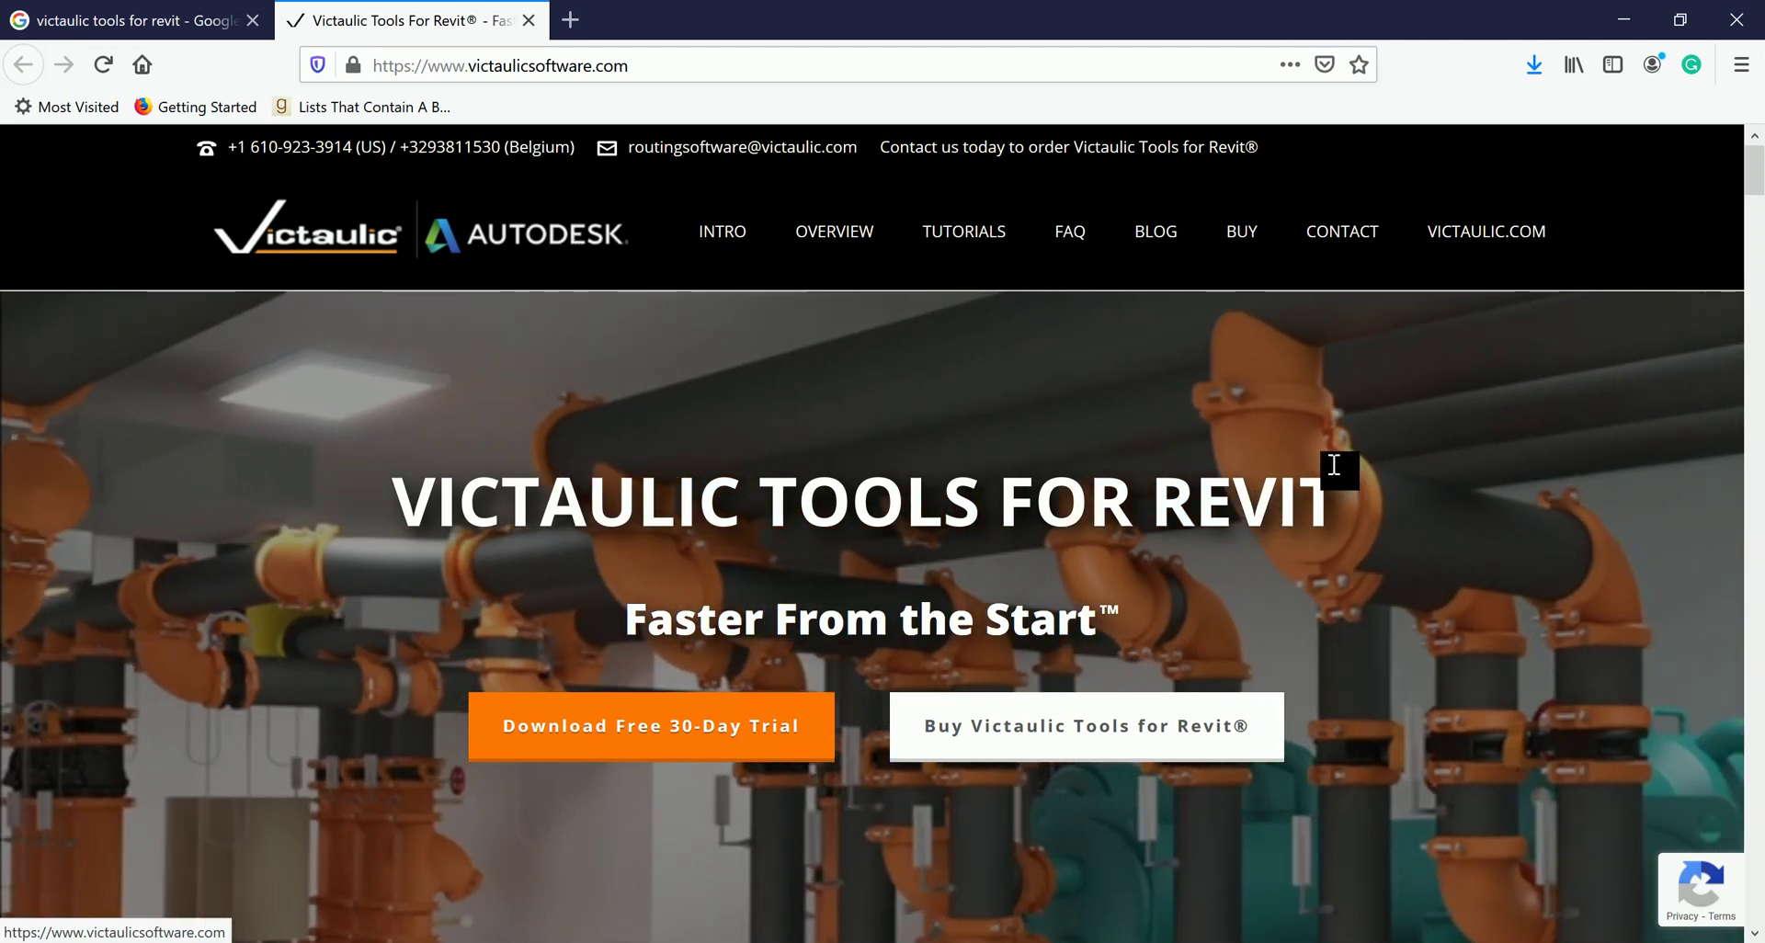
pyautogui.scroll(-2, 1334, 466)
pyautogui.scroll(-1, 1334, 466)
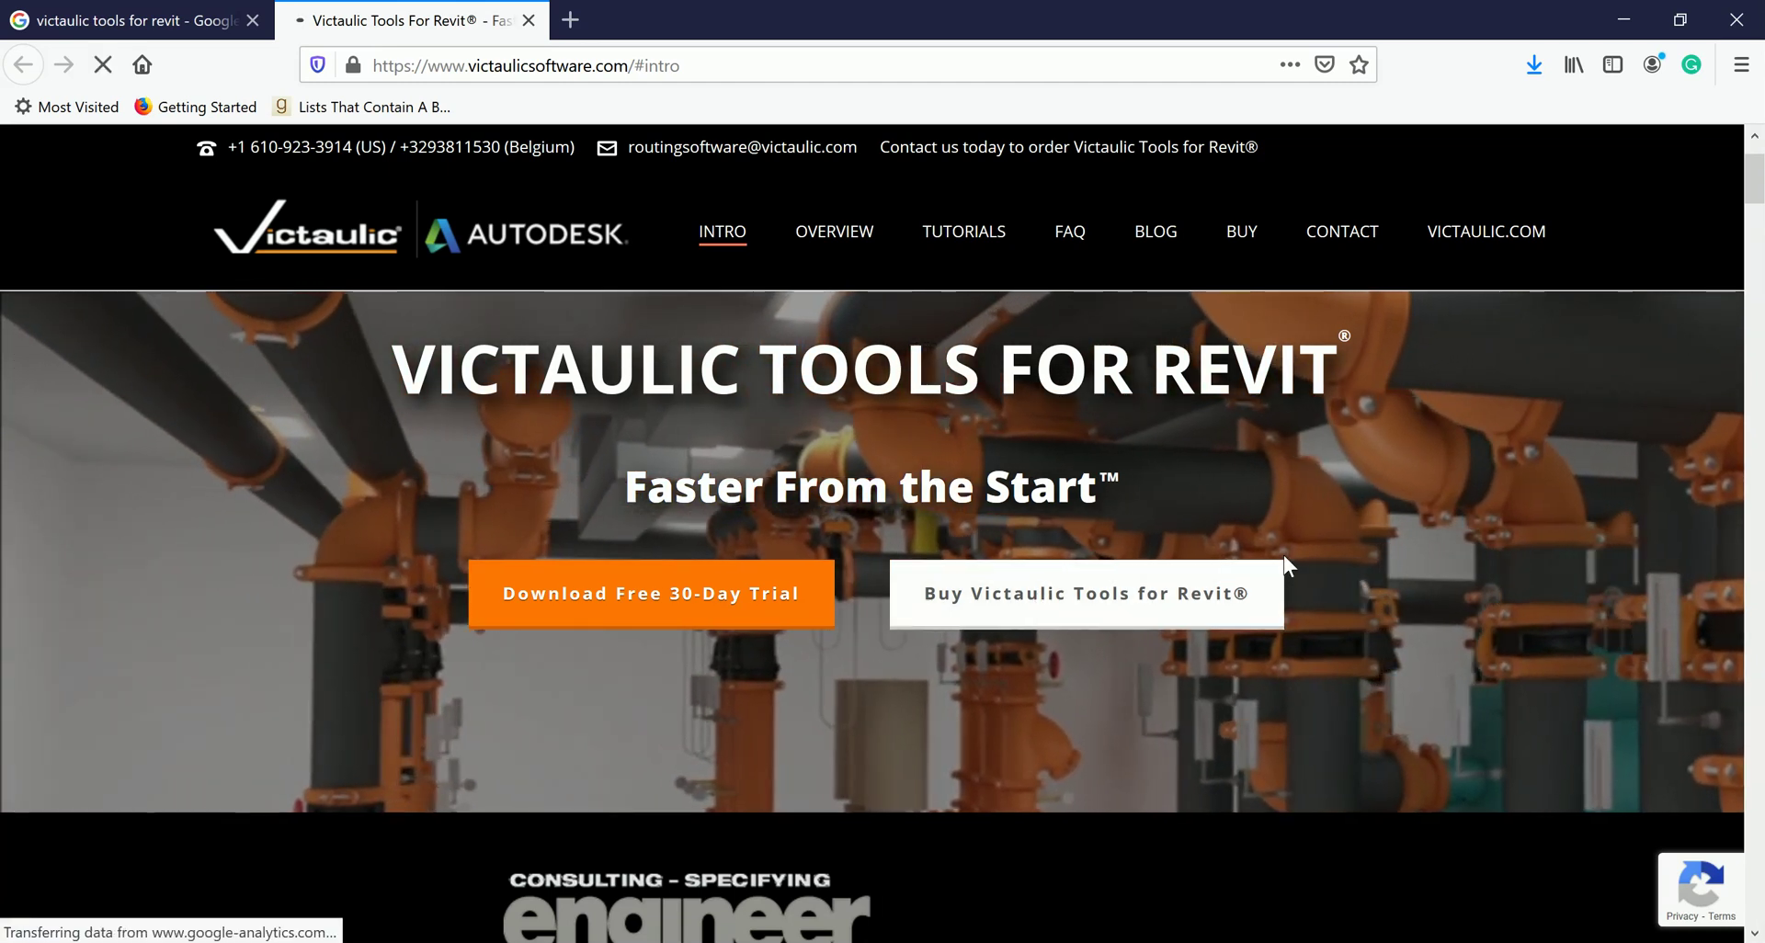
# - View the store's Victaulic Tools for Revit 2018–2021 licences, then return to the product home page
pyautogui.click(1080, 598)
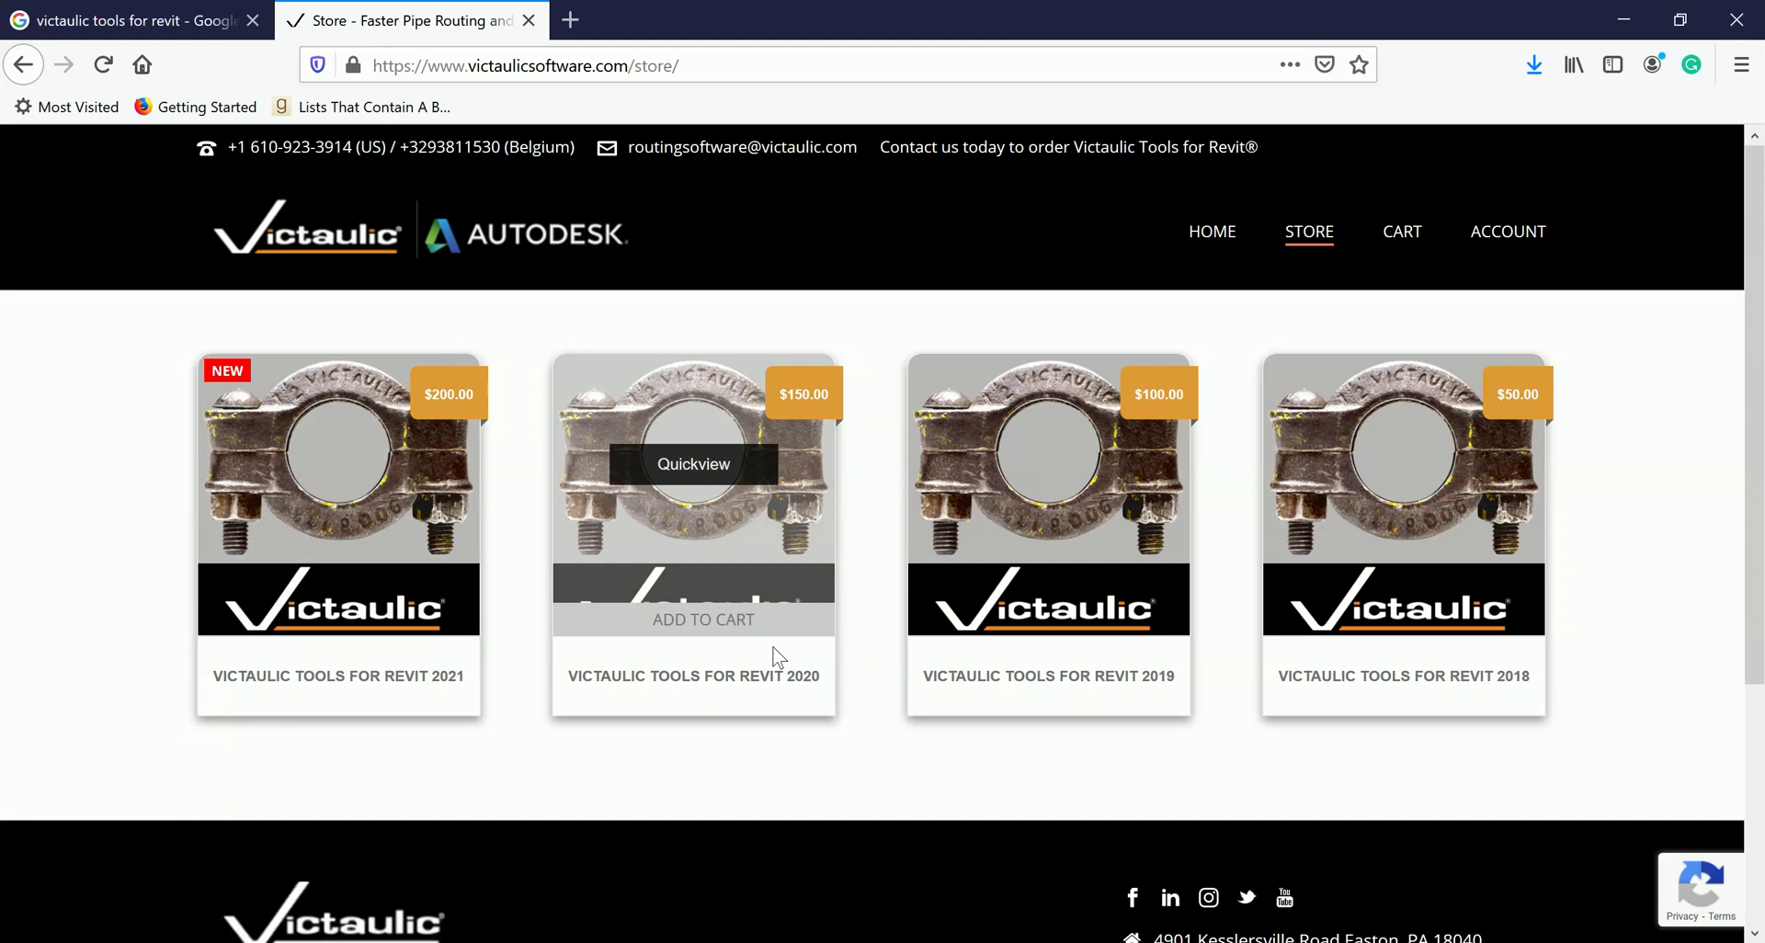
pyautogui.click(23, 64)
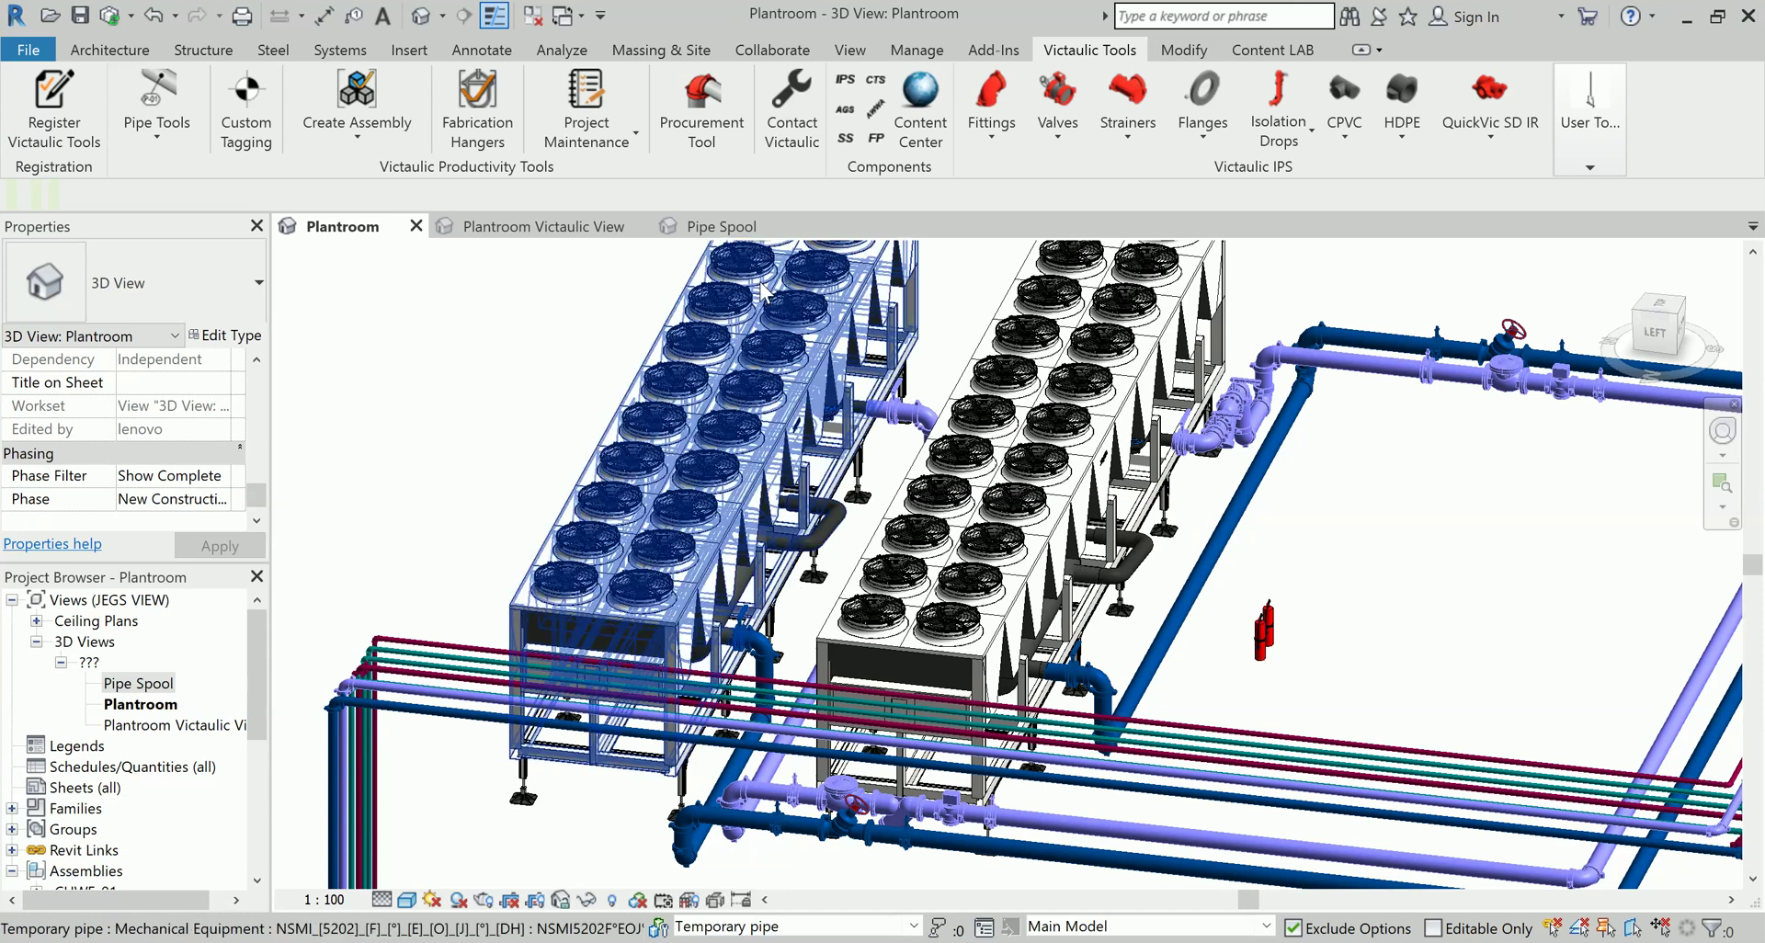
pyautogui.click(1110, 60)
pyautogui.click(1111, 64)
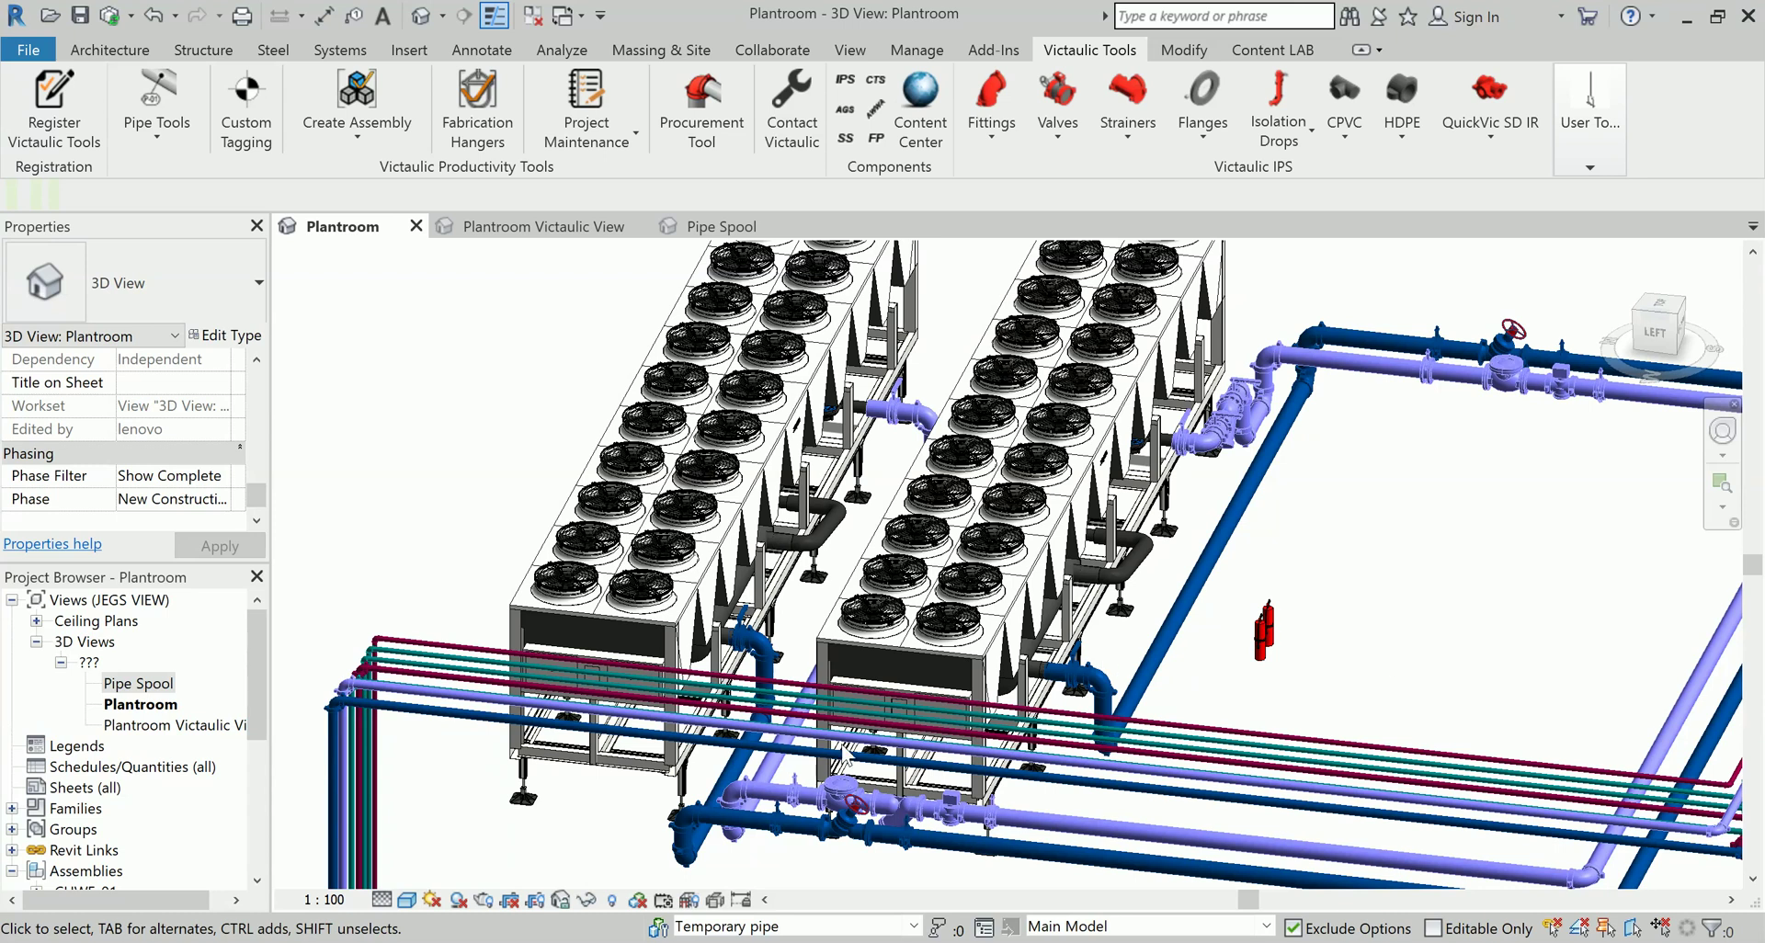
pyautogui.scroll(5, 721, 839)
pyautogui.scroll(5, 721, 839)
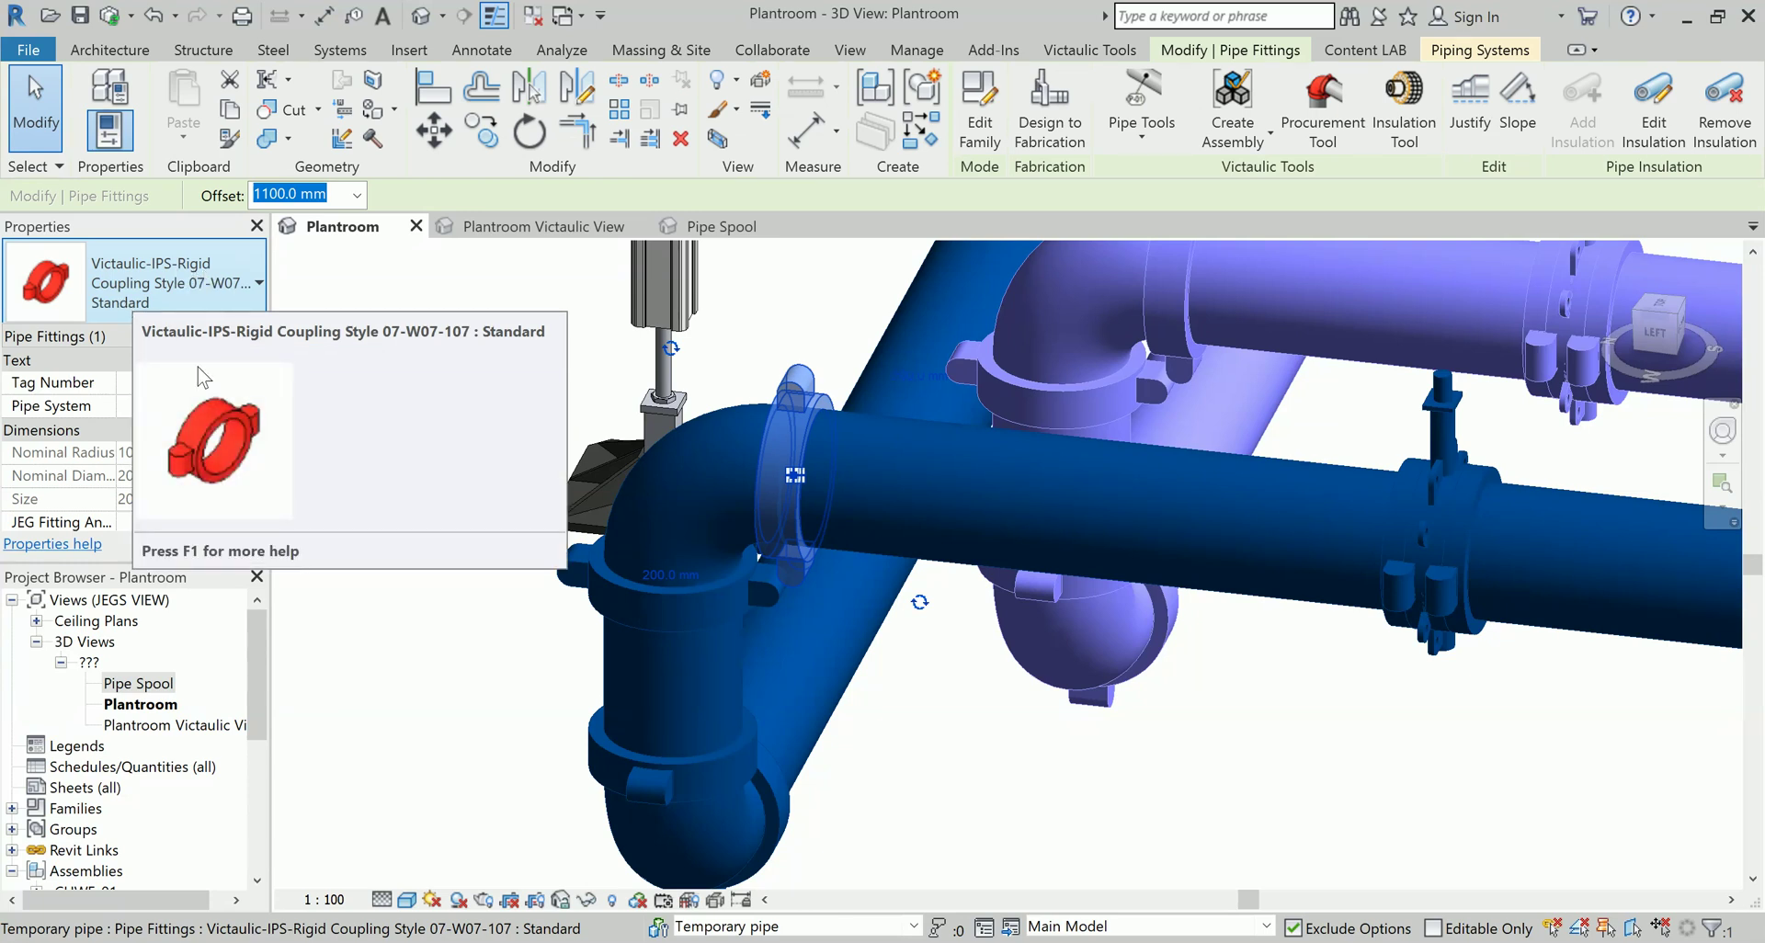
pyautogui.scroll(-3, 174, 395)
pyautogui.scroll(-3, 173, 395)
pyautogui.click(945, 749)
pyautogui.scroll(-2, 920, 746)
pyautogui.scroll(-4, 908, 732)
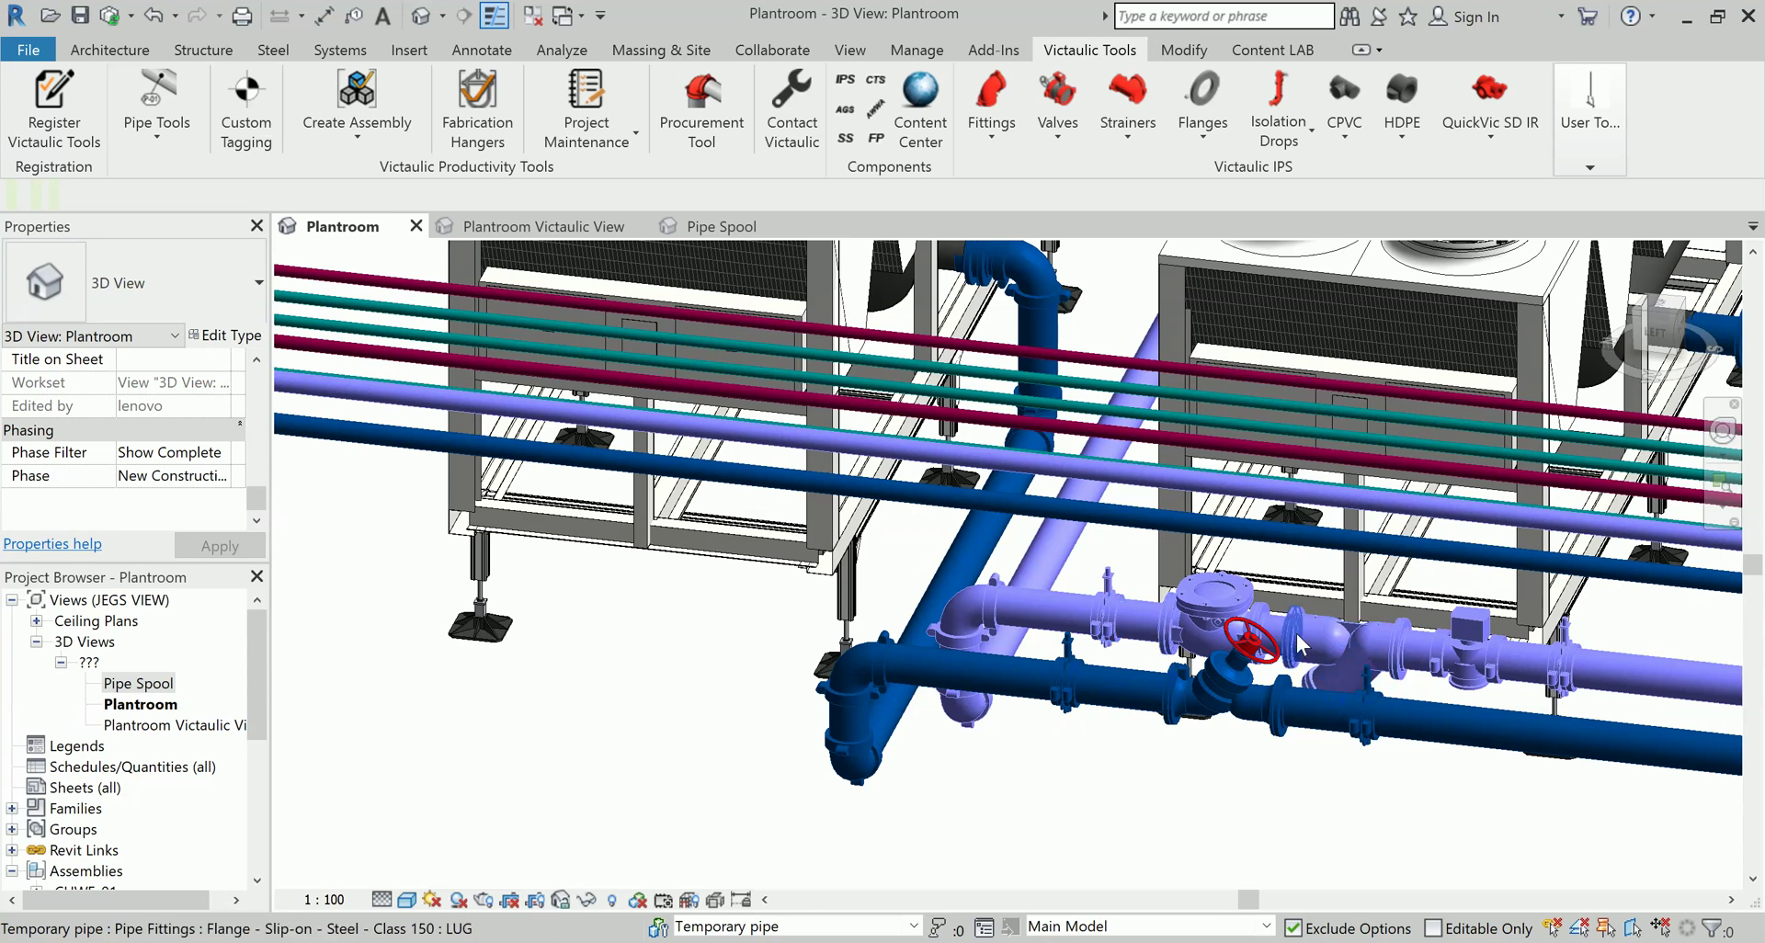
# - Browse the Fittings, Valves, Strainers, Flanges, Isolation Drops, CPVC and HDPE lists, then launch the Procurement Tool
pyautogui.click(993, 142)
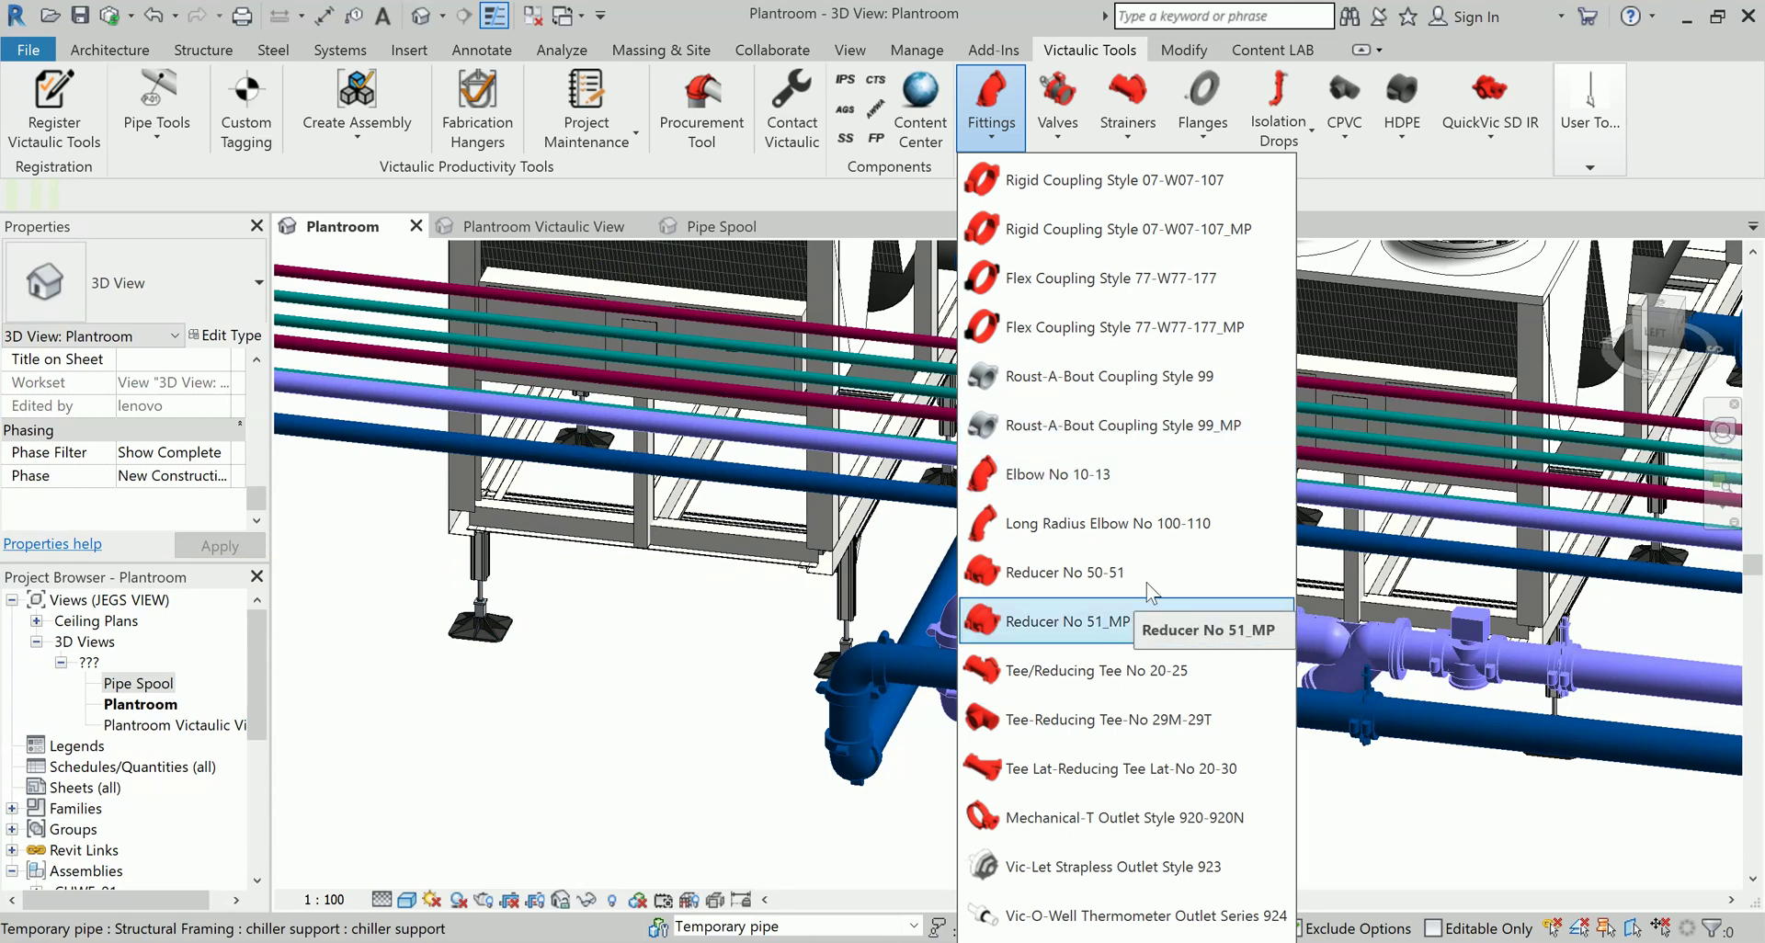
pyautogui.click(728, 691)
pyautogui.click(1050, 140)
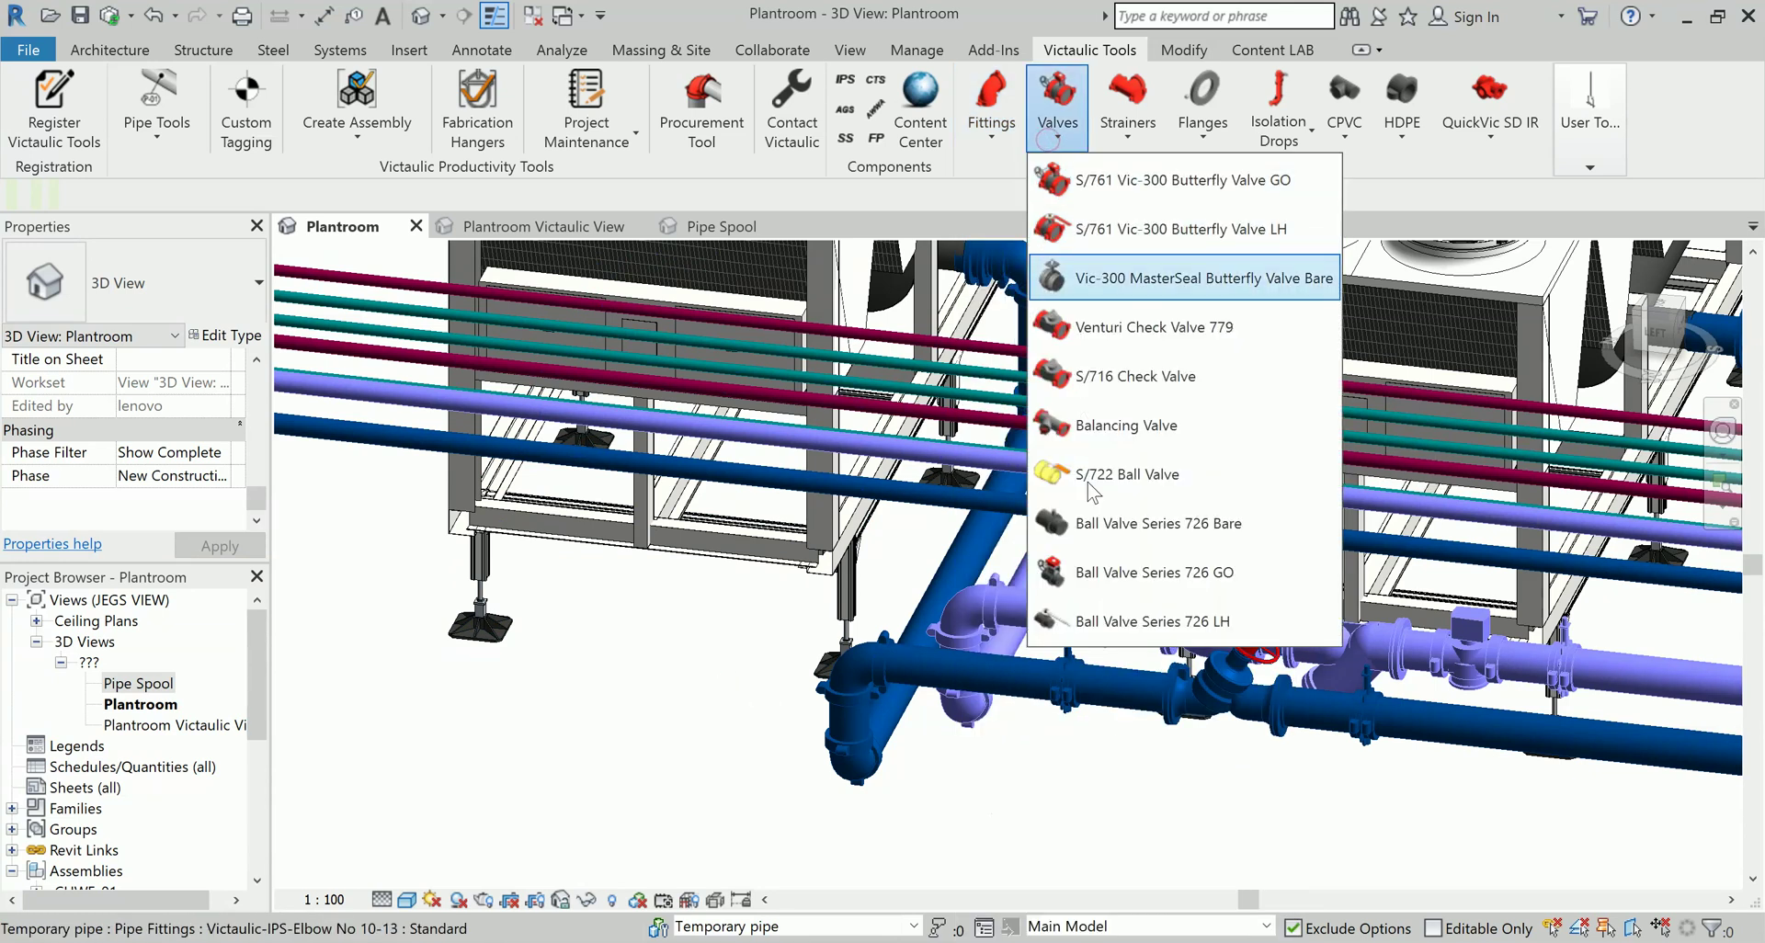
pyautogui.click(1124, 138)
pyautogui.click(1206, 133)
pyautogui.click(1280, 128)
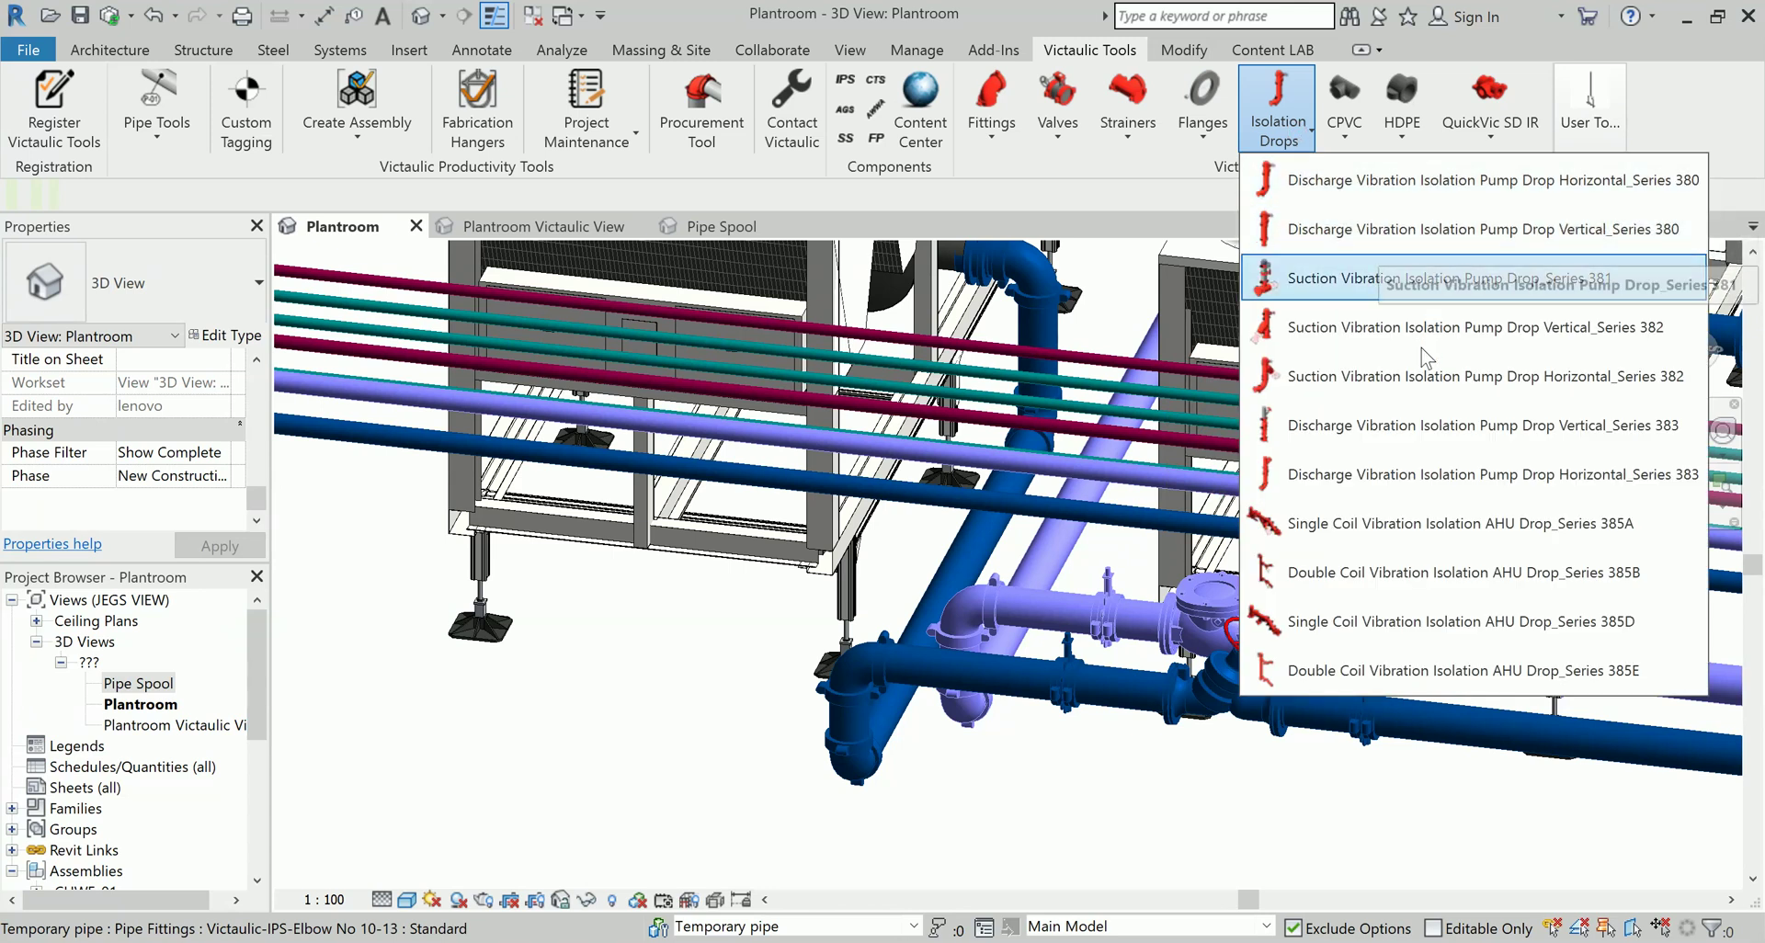
pyautogui.click(1347, 132)
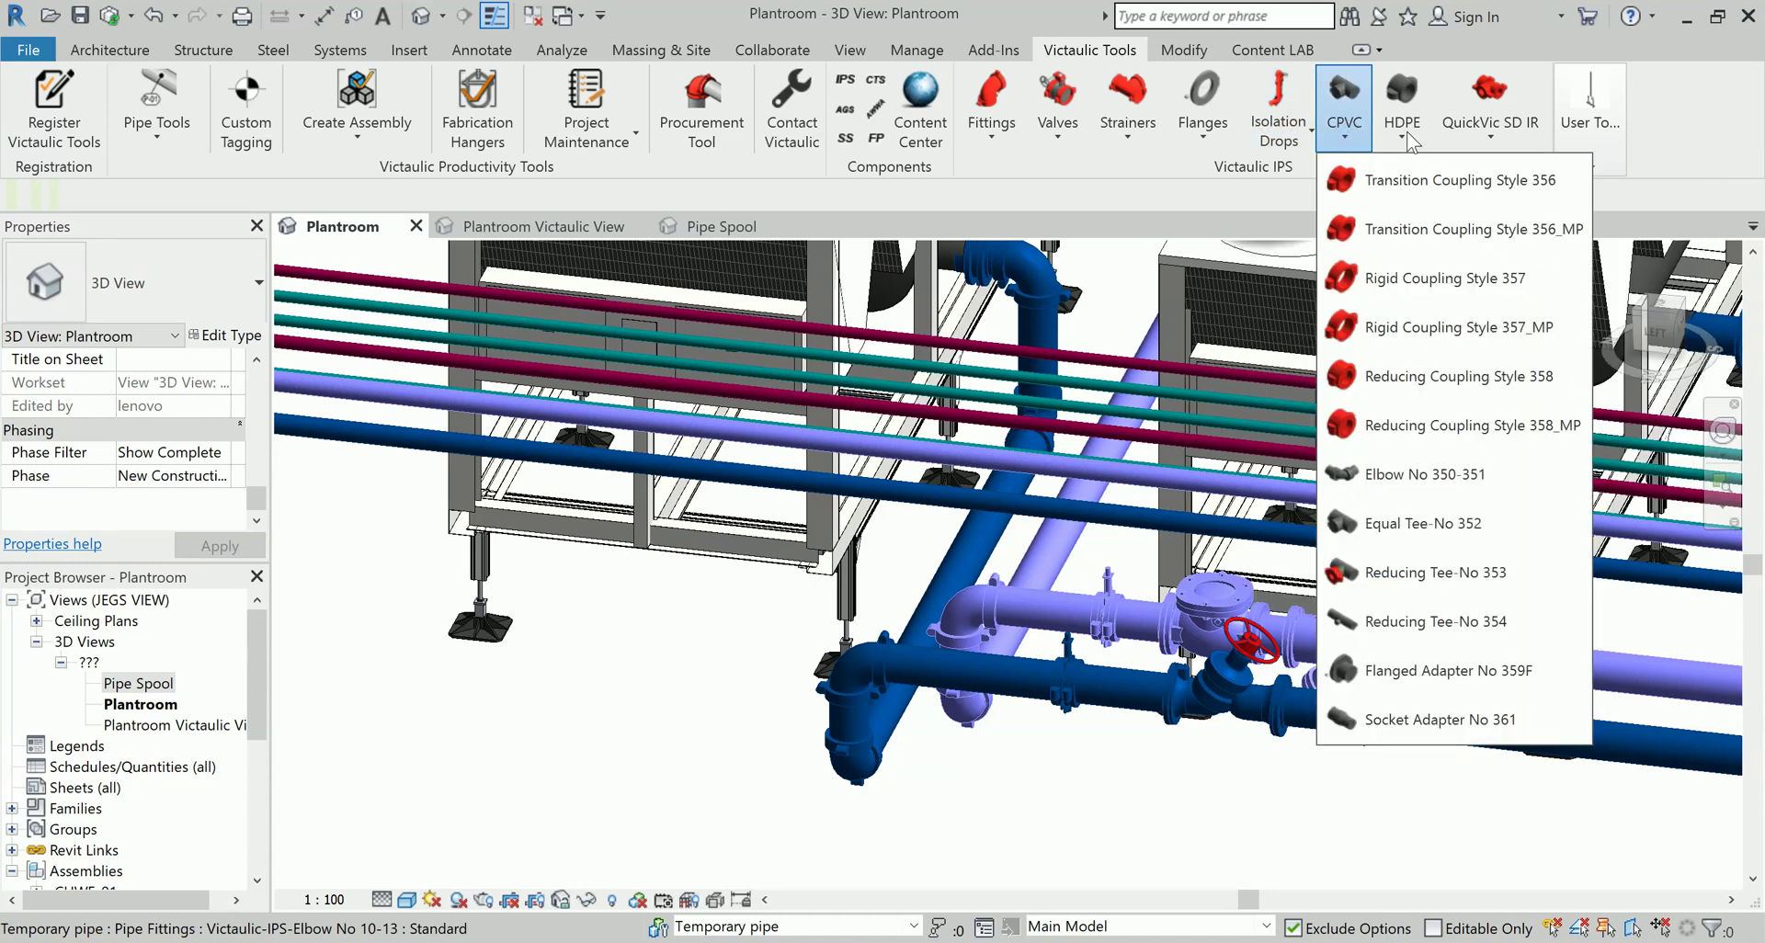
pyautogui.click(1405, 133)
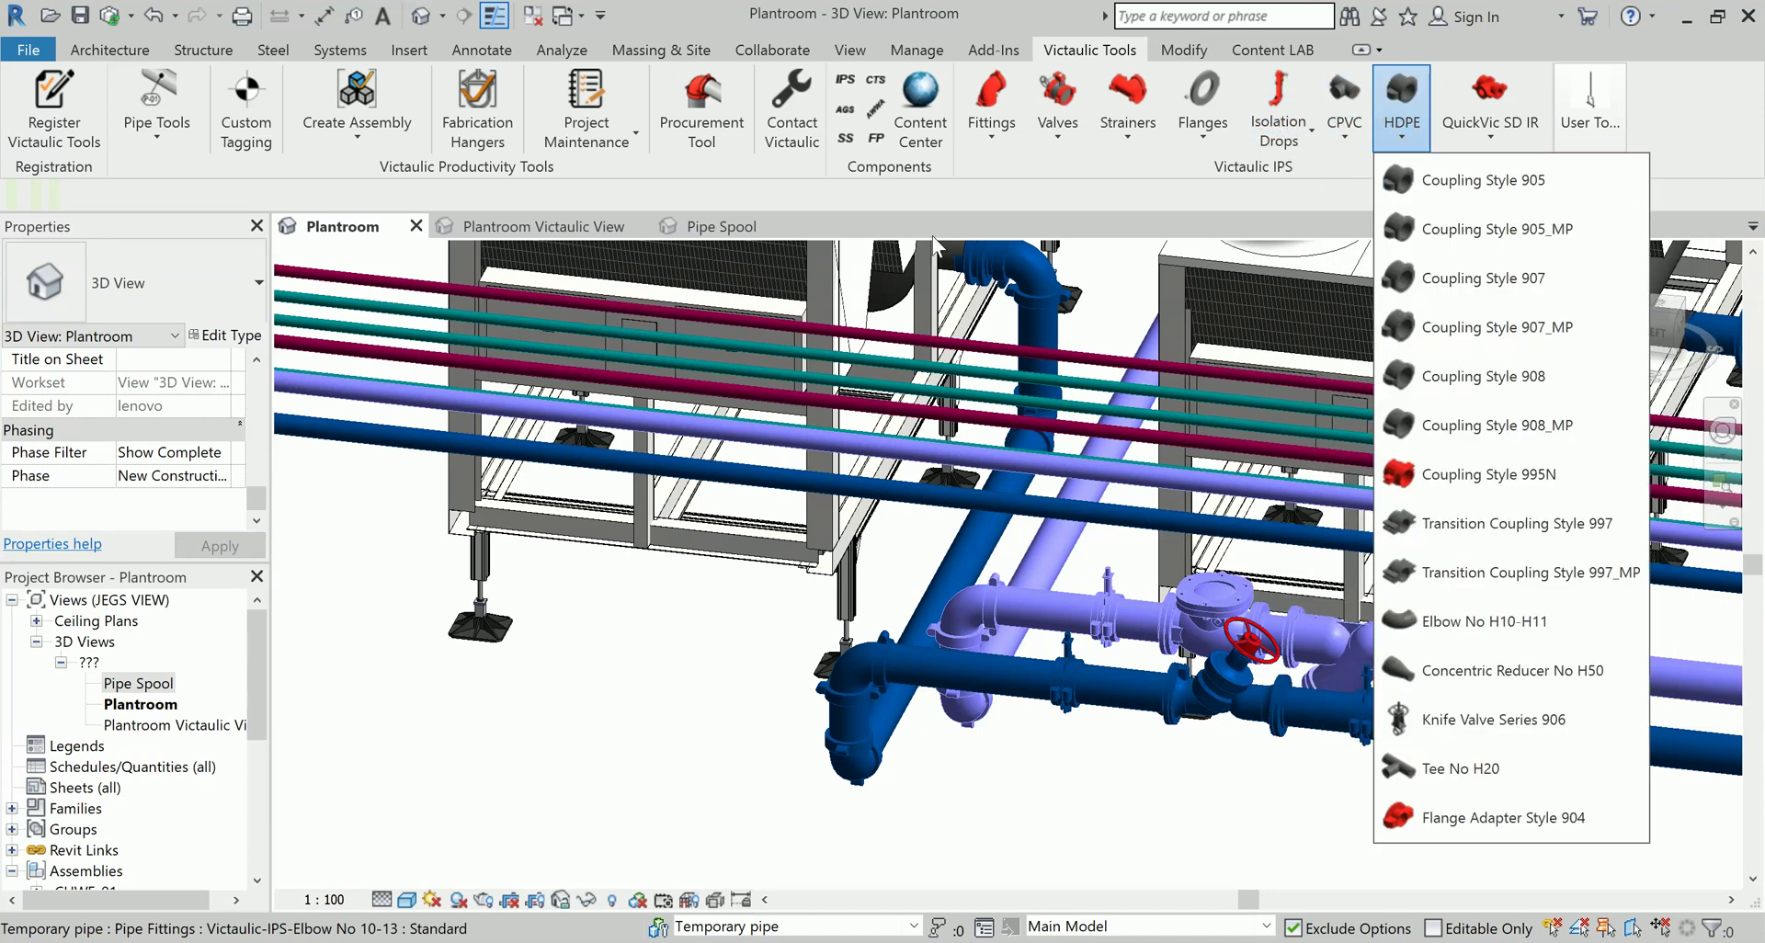
pyautogui.click(599, 669)
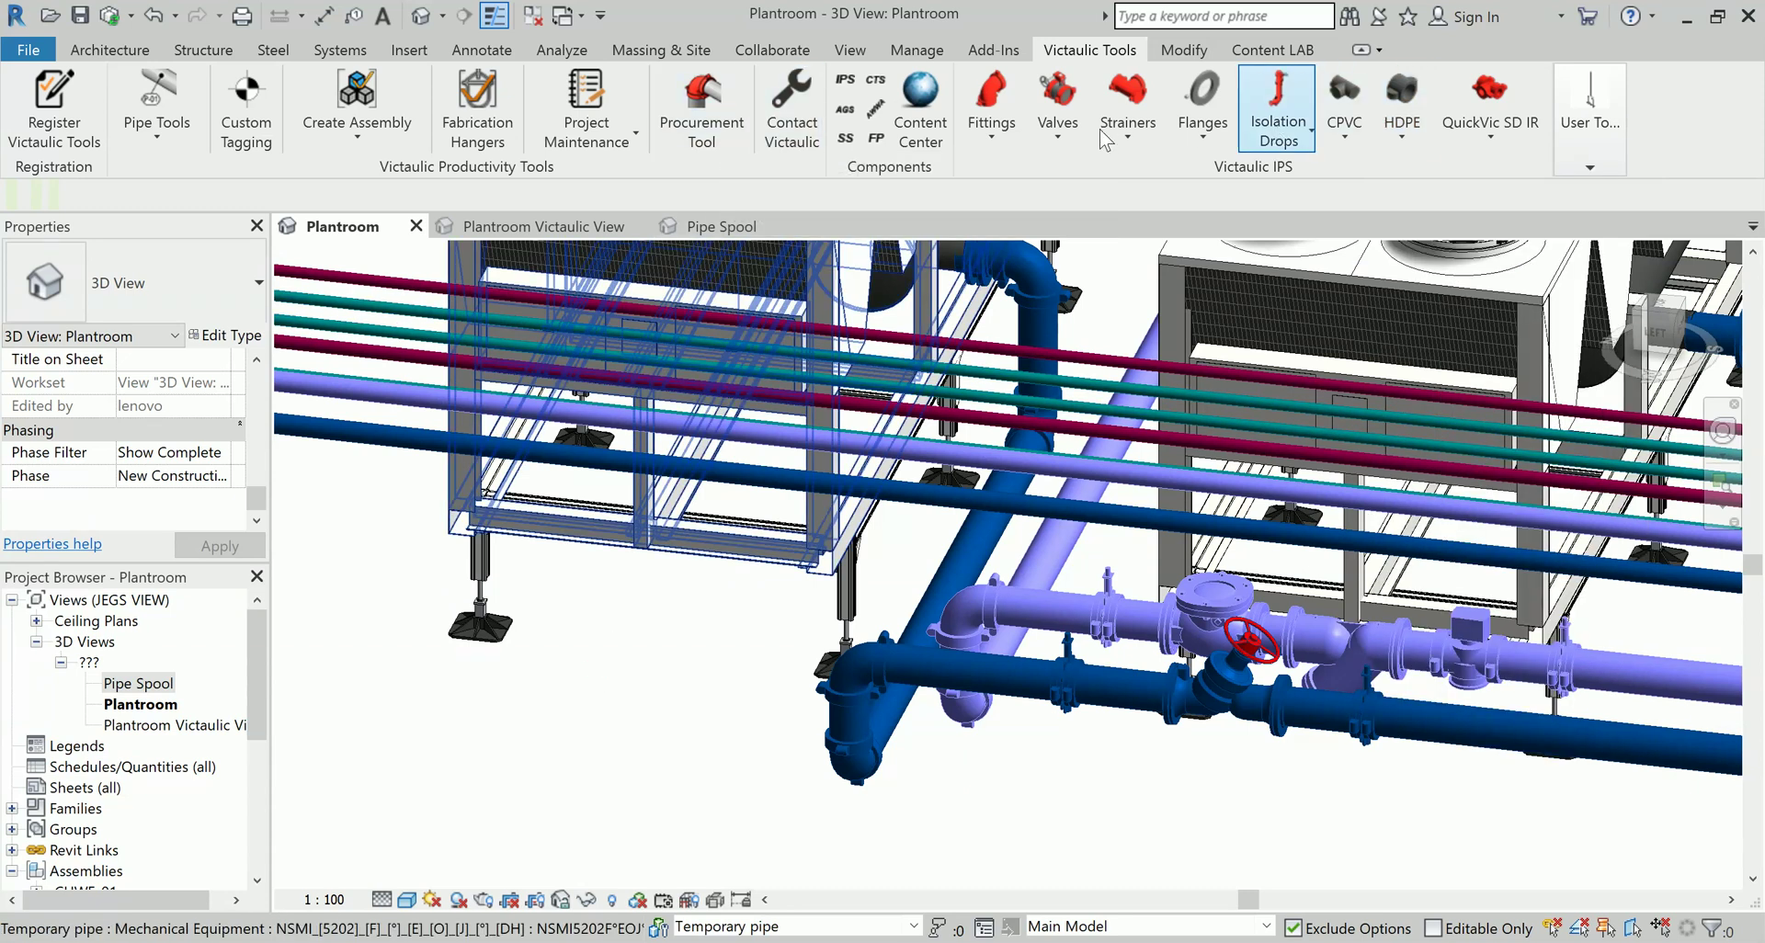
pyautogui.click(704, 119)
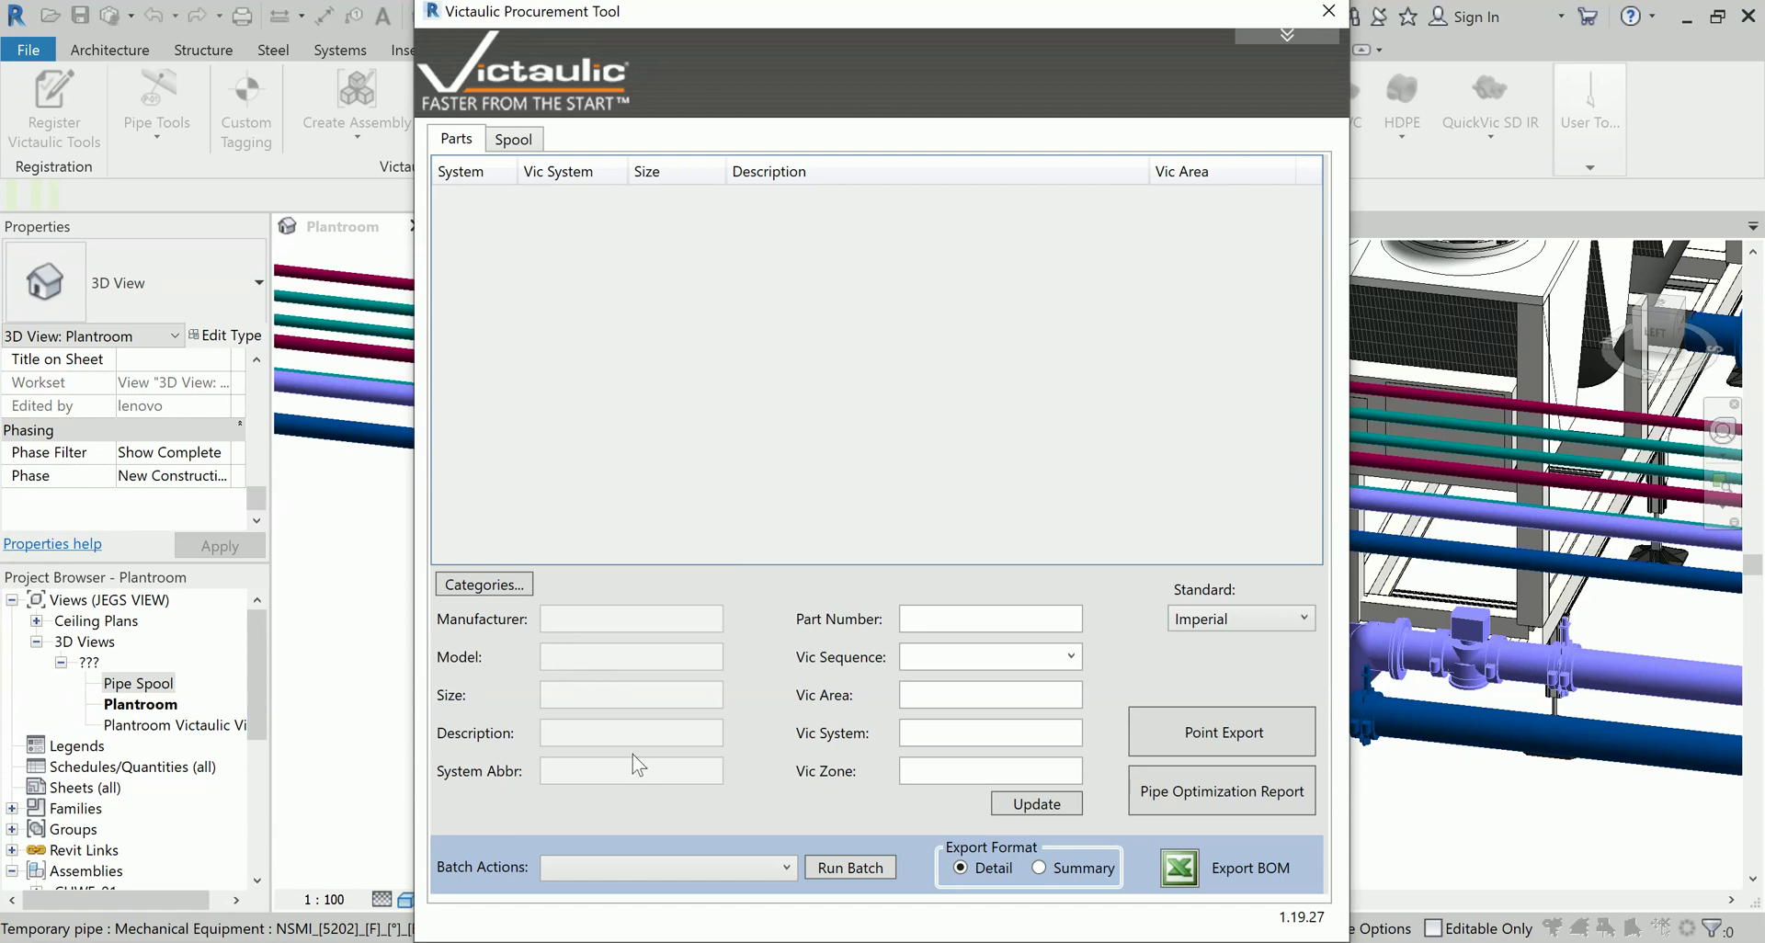
# - Review the Procurement Tool's Spool tab options, then close the tool
pyautogui.click(1034, 694)
pyautogui.click(513, 143)
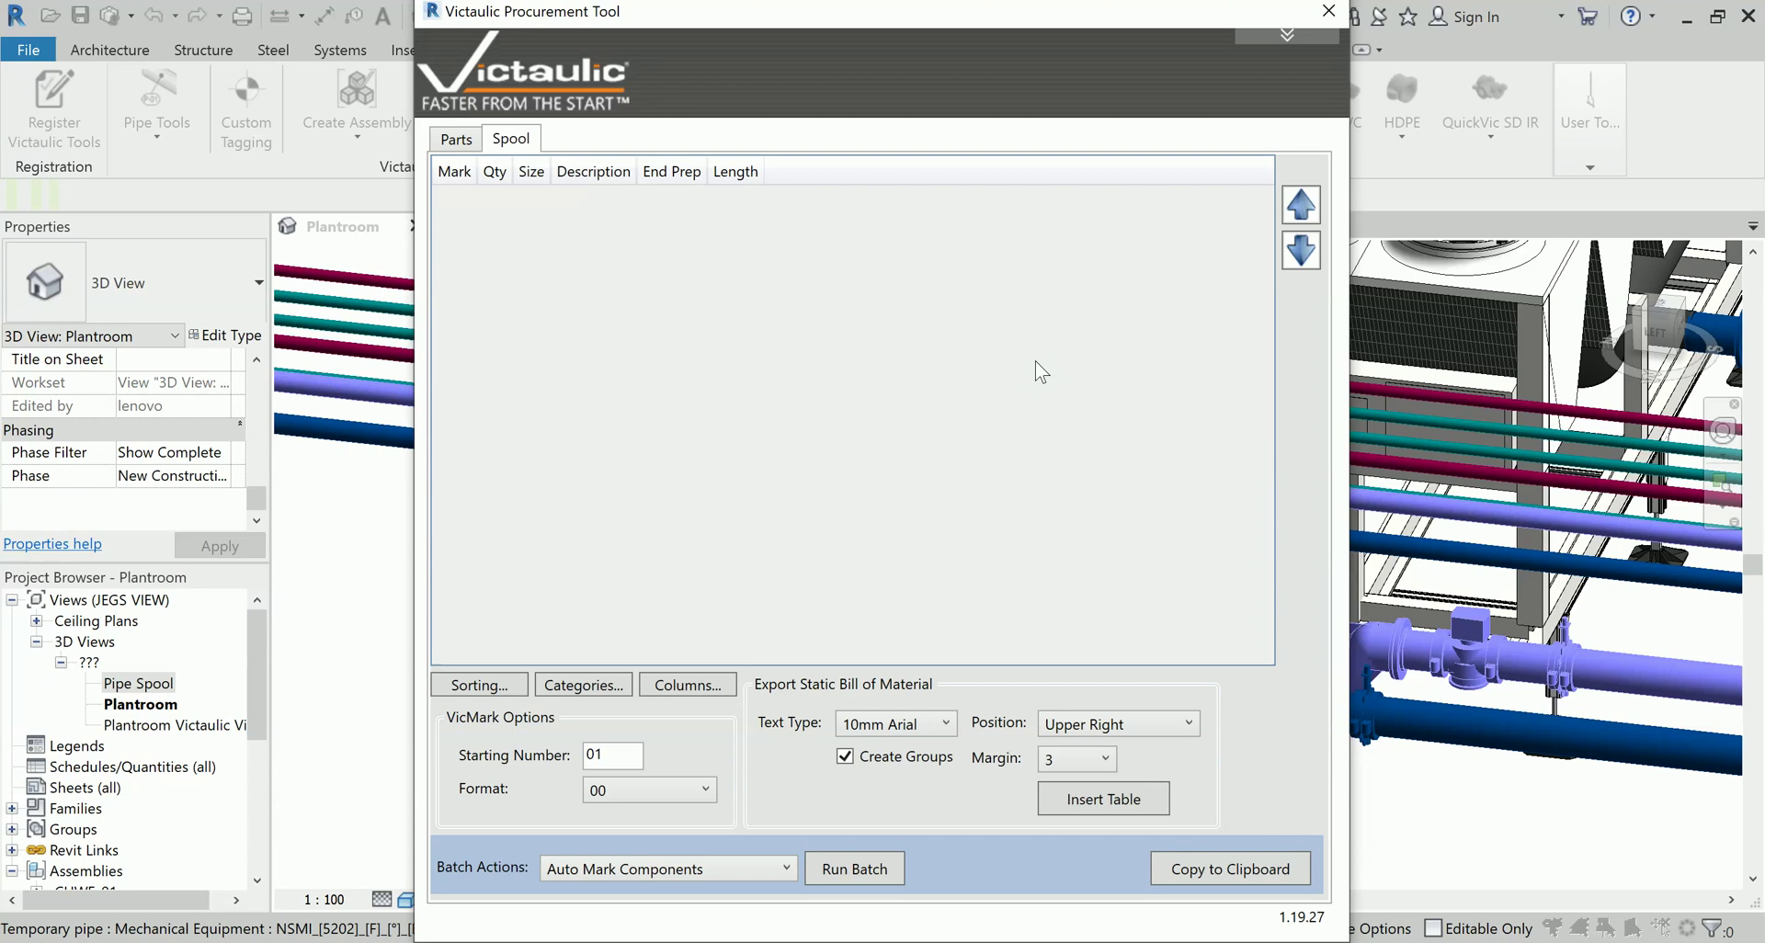
pyautogui.click(1328, 11)
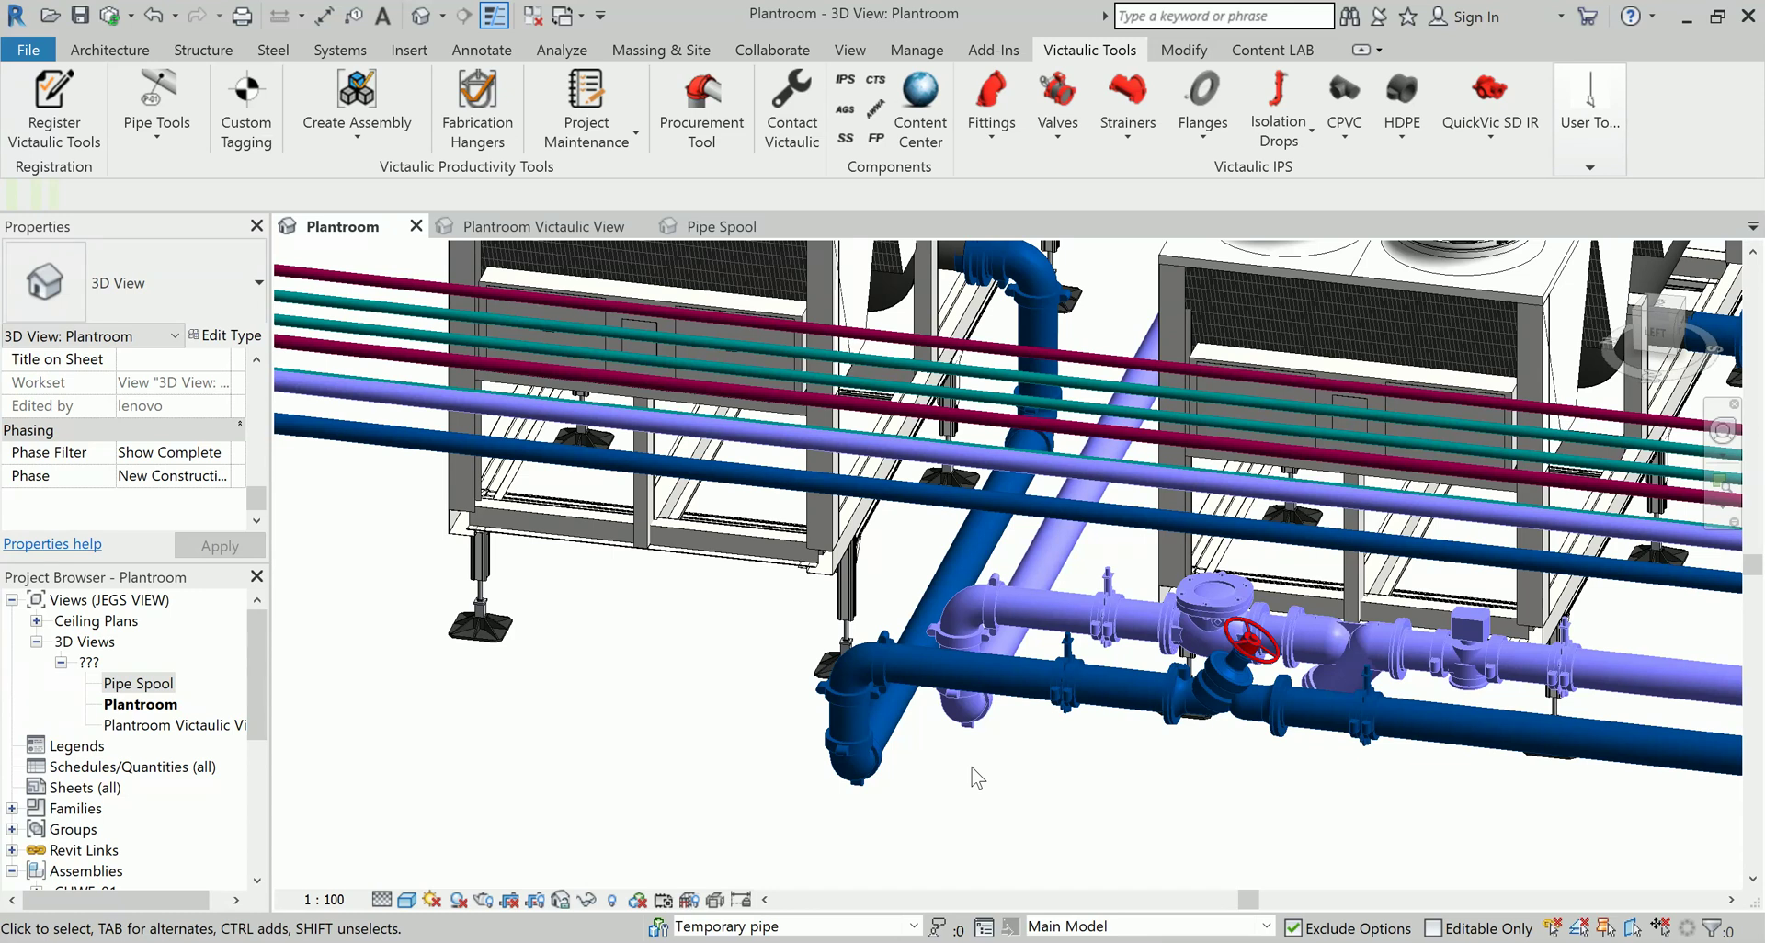
# - Bring Word's Document2, showing the contact e-mail address, to the front
pyautogui.moveTo(1000, 874)
pyautogui.click(1068, 891)
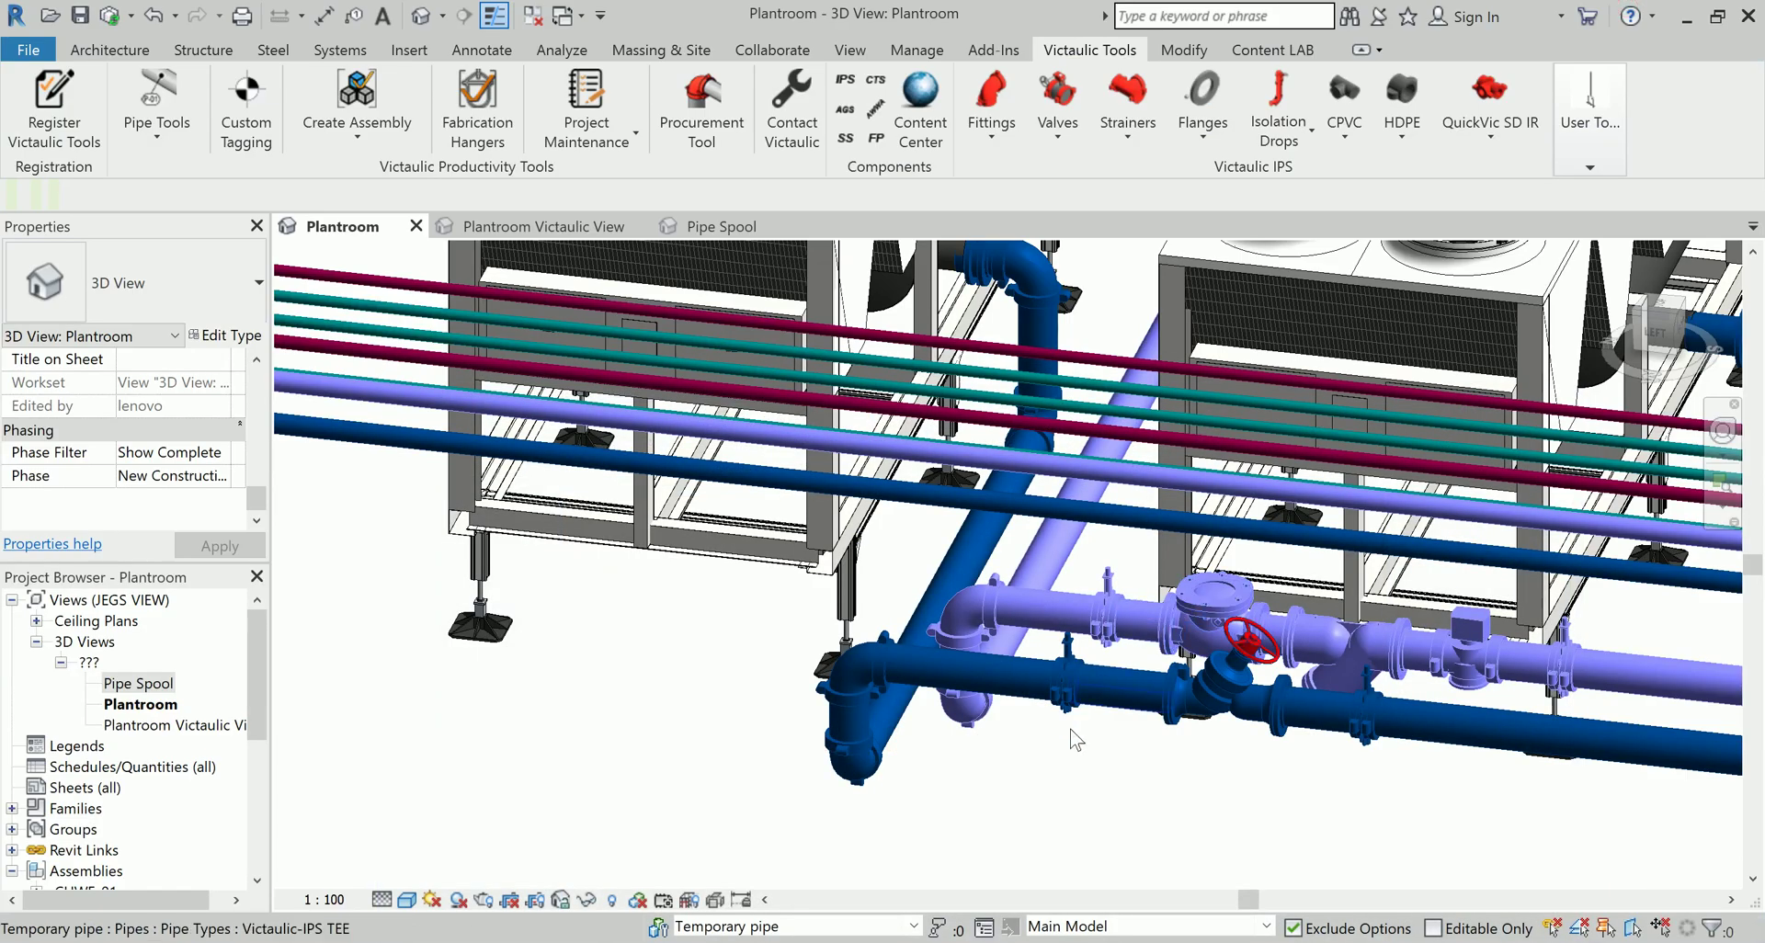
# - Zoom and pan the Pipe Spool 3D view in on the pipe coupling beside the chiller
pyautogui.scroll(-3, 1073, 735)
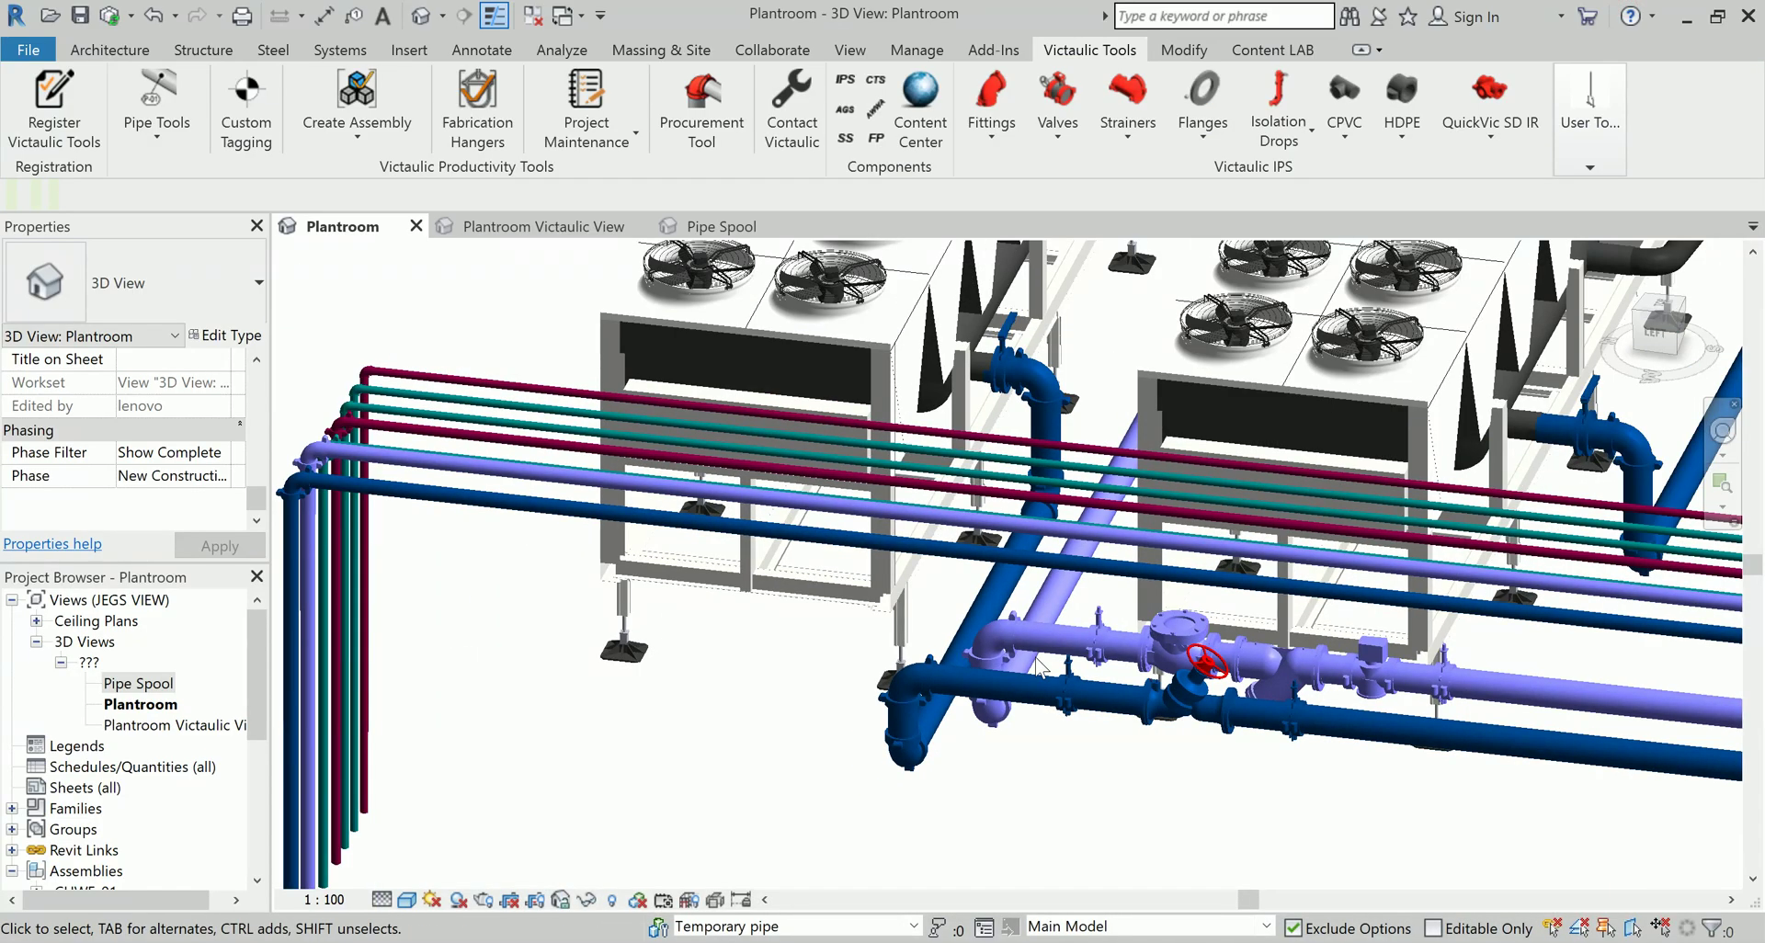
pyautogui.scroll(-4, 1057, 622)
pyautogui.scroll(4, 1399, 438)
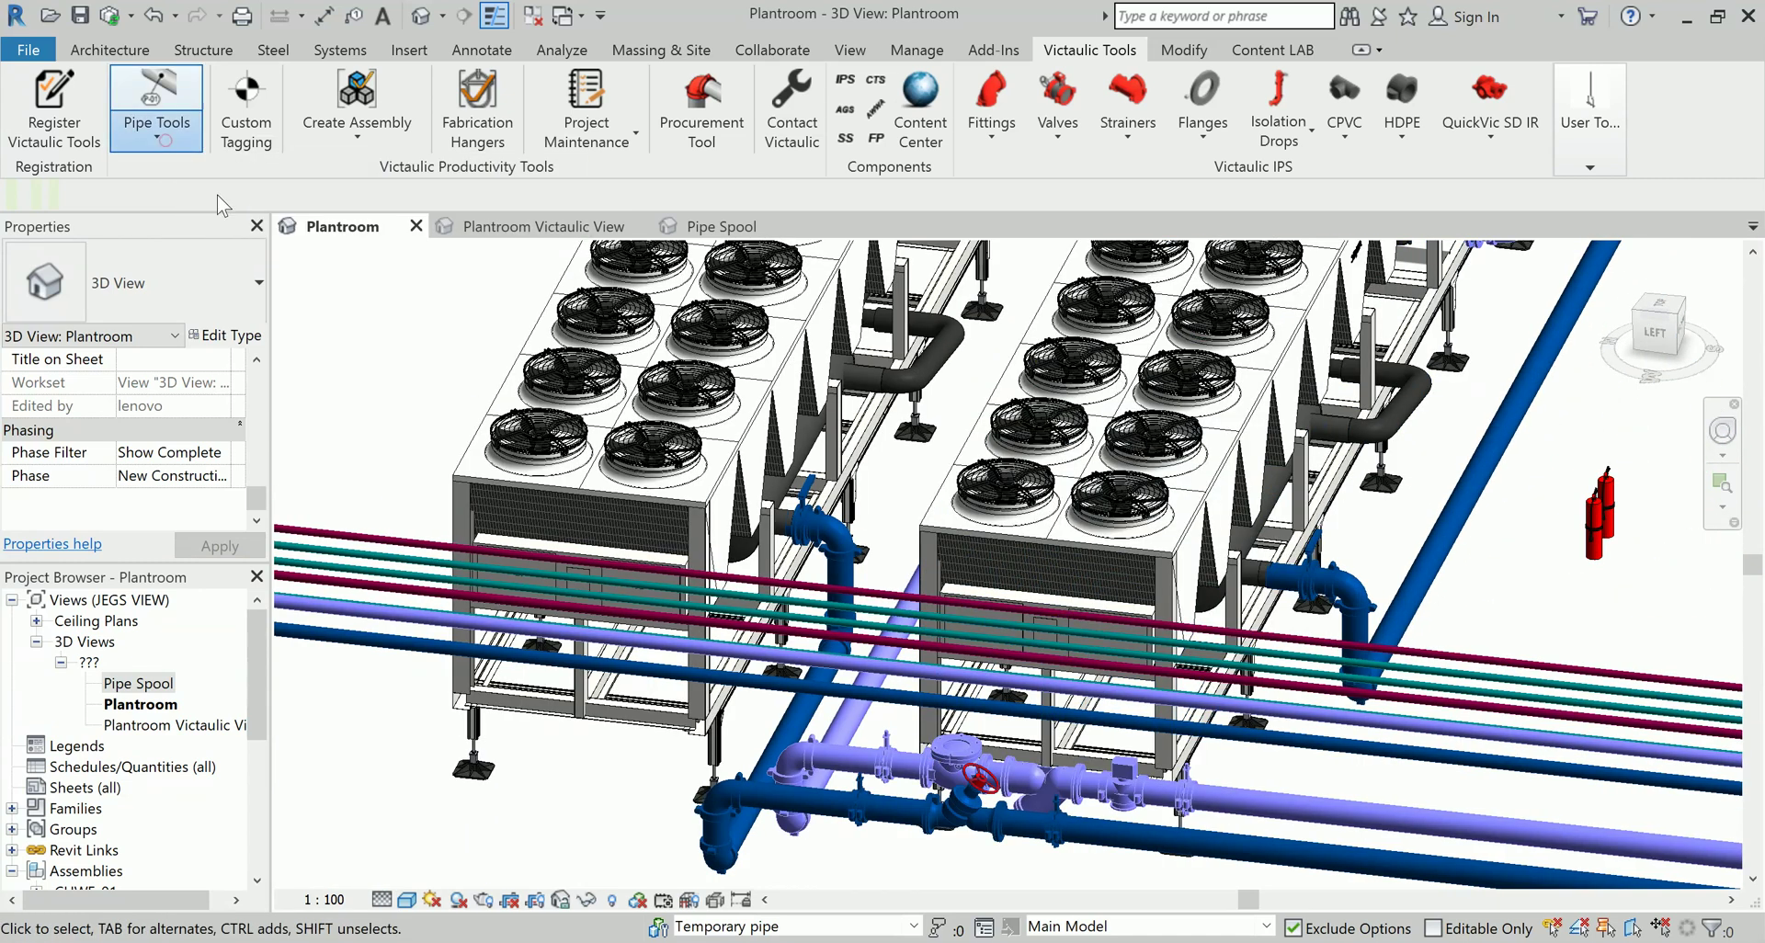
pyautogui.click(157, 136)
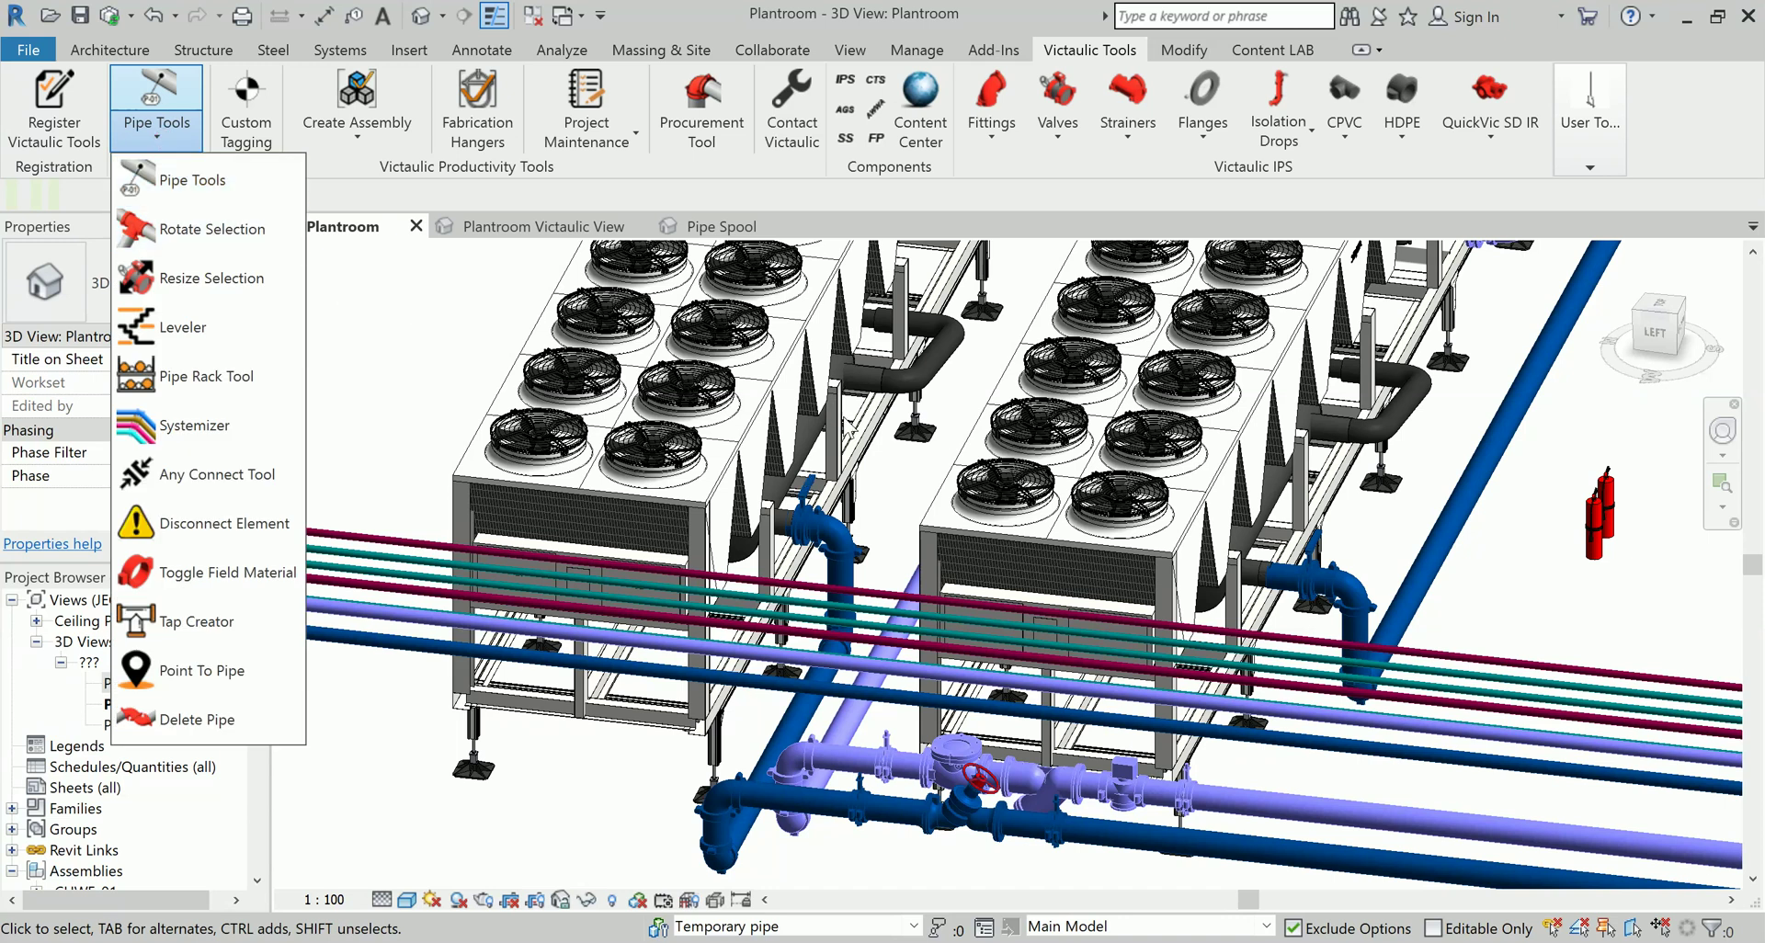
pyautogui.scroll(-2, 832, 404)
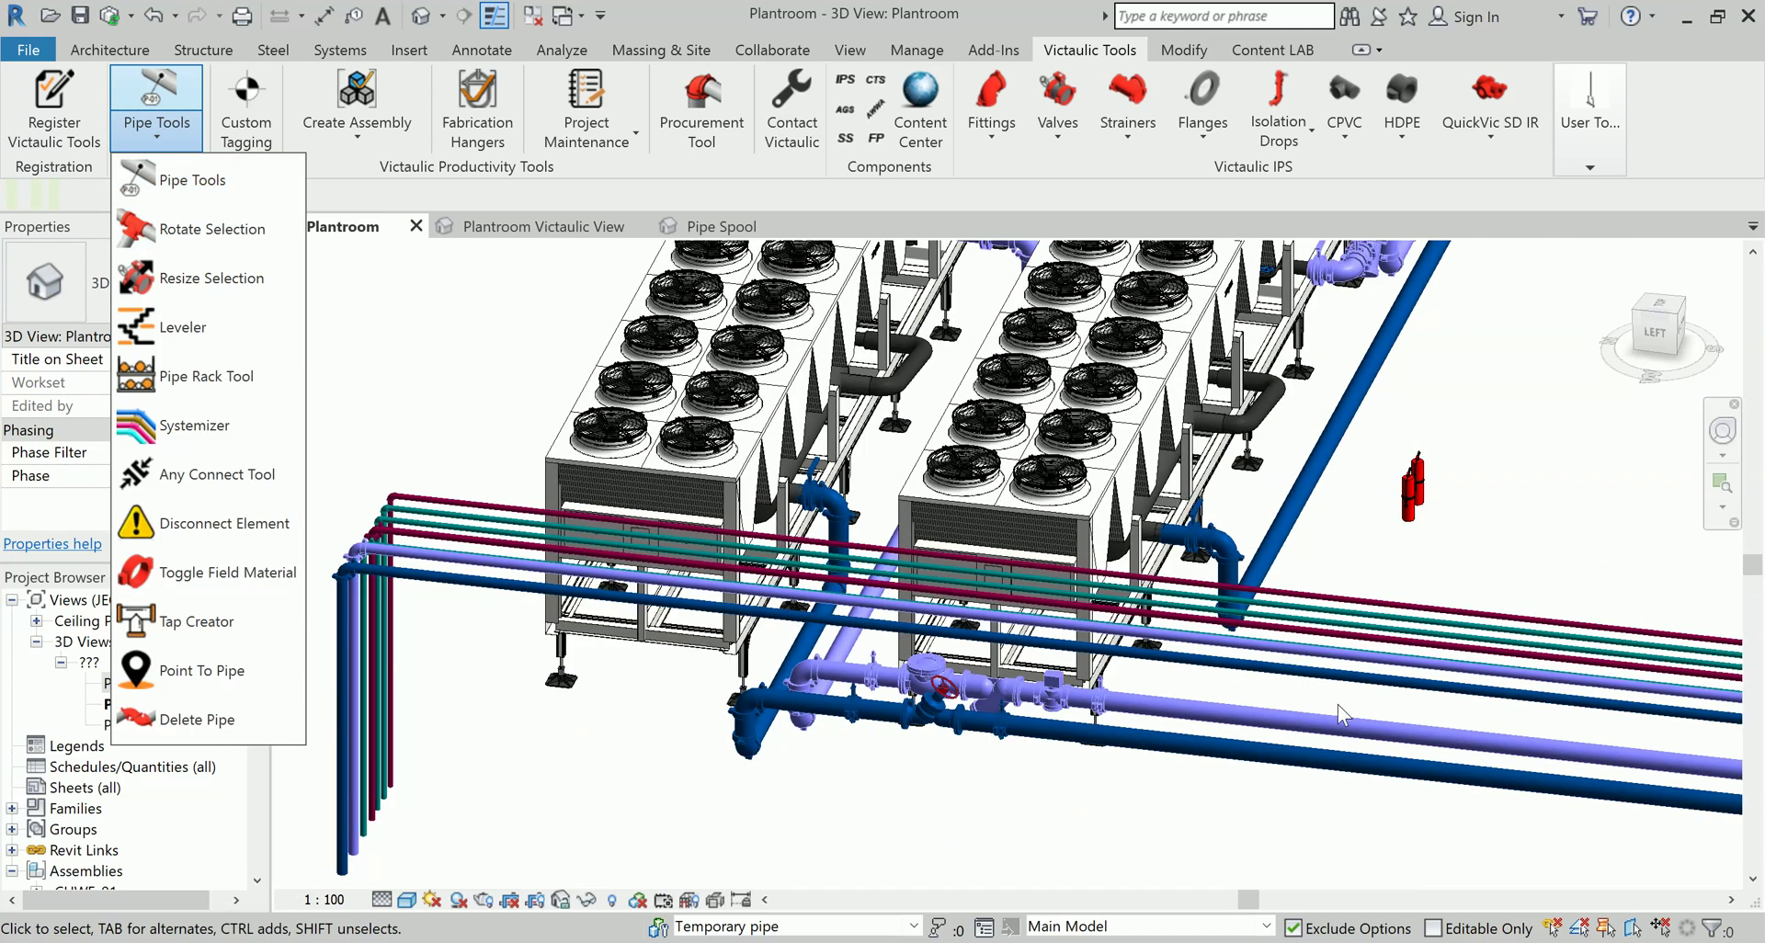
pyautogui.scroll(-2, 1271, 671)
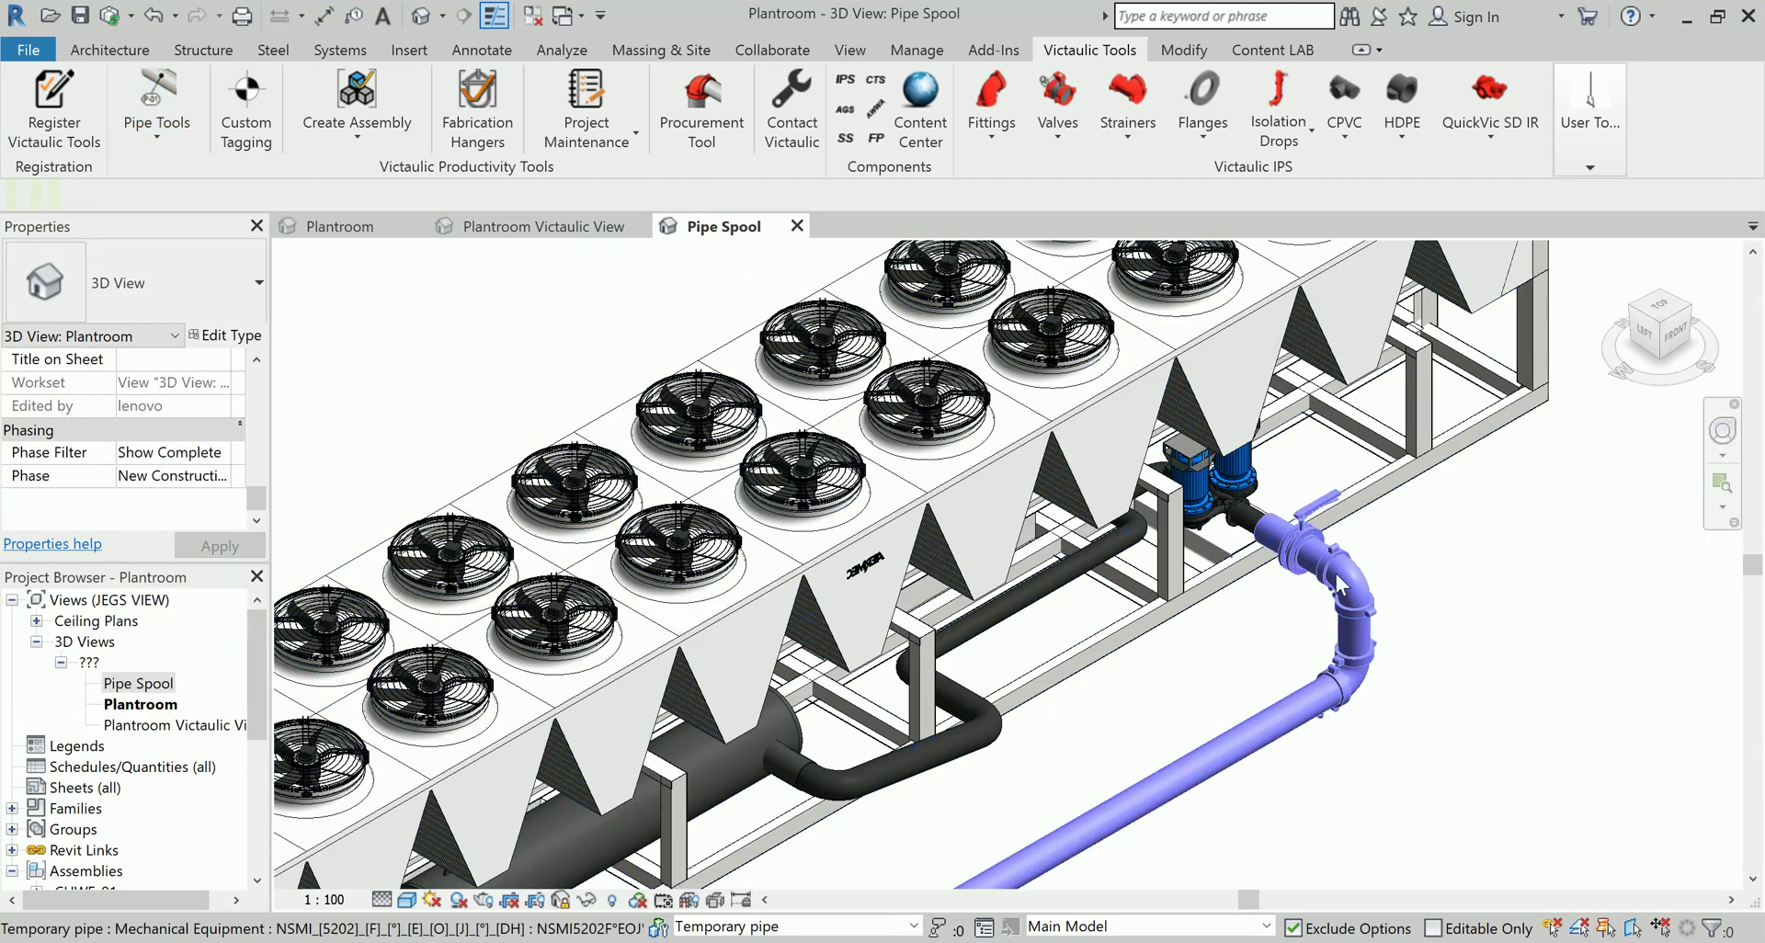
pyautogui.scroll(-5, 1340, 586)
pyautogui.moveTo(1195, 515); pyautogui.dragTo(1223, 404, button='middle')
pyautogui.scroll(-2, 1140, 467)
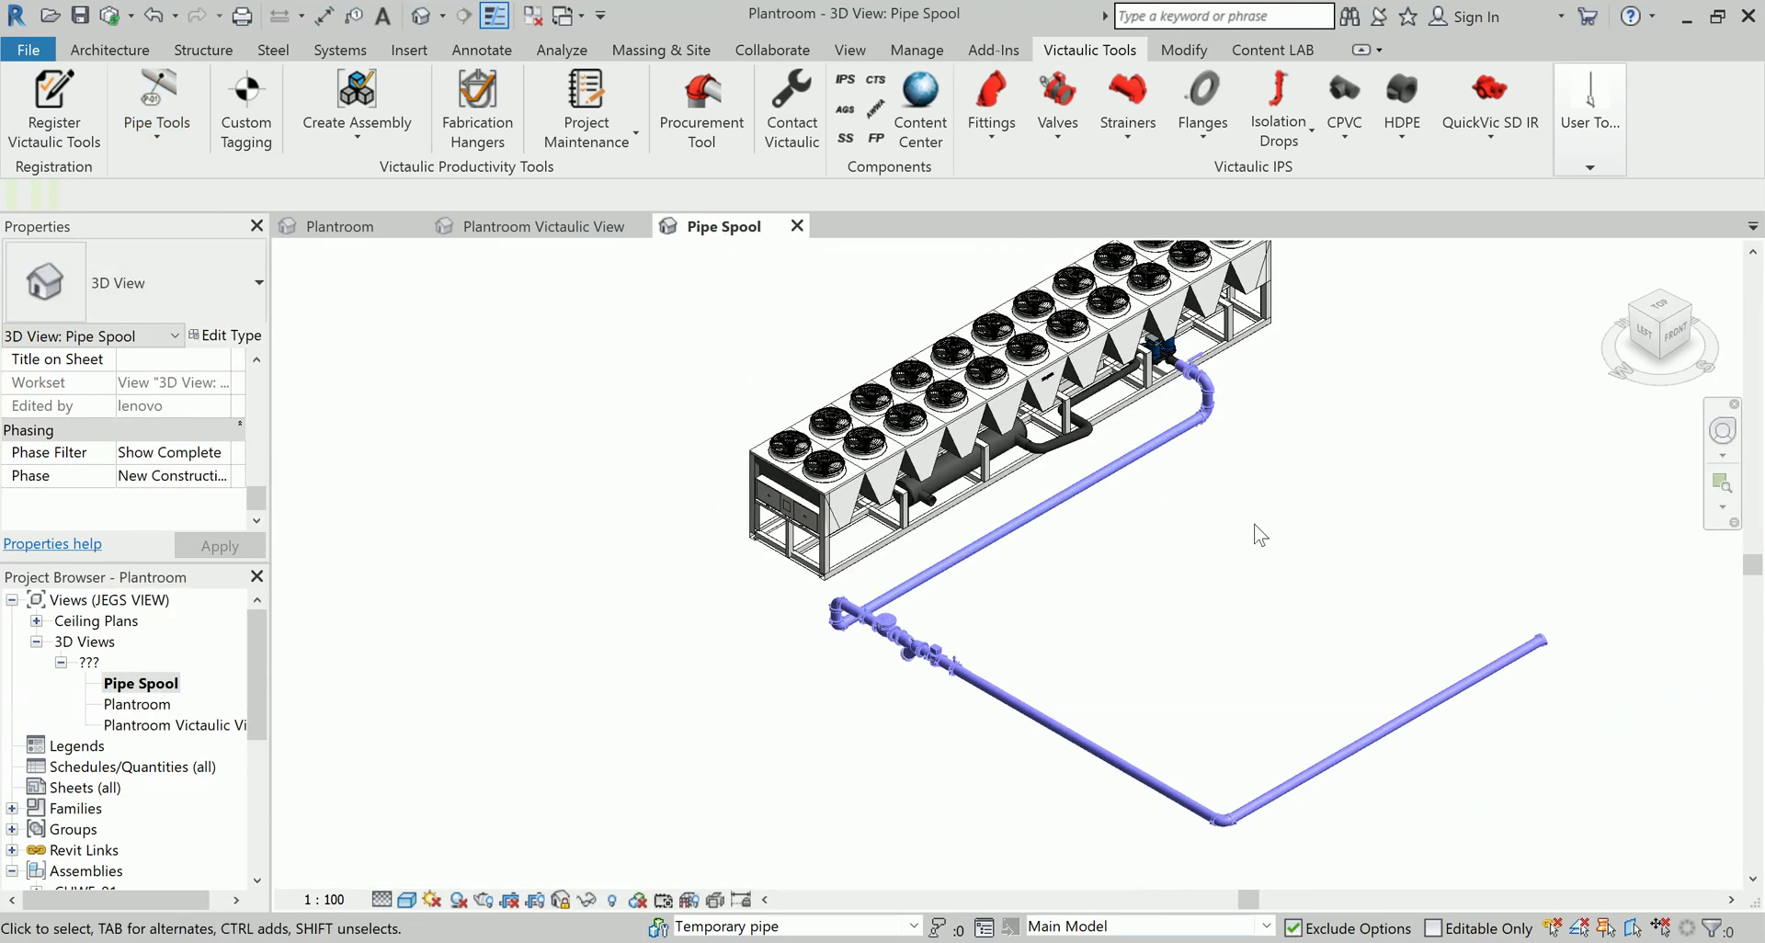
pyautogui.scroll(6, 1208, 394)
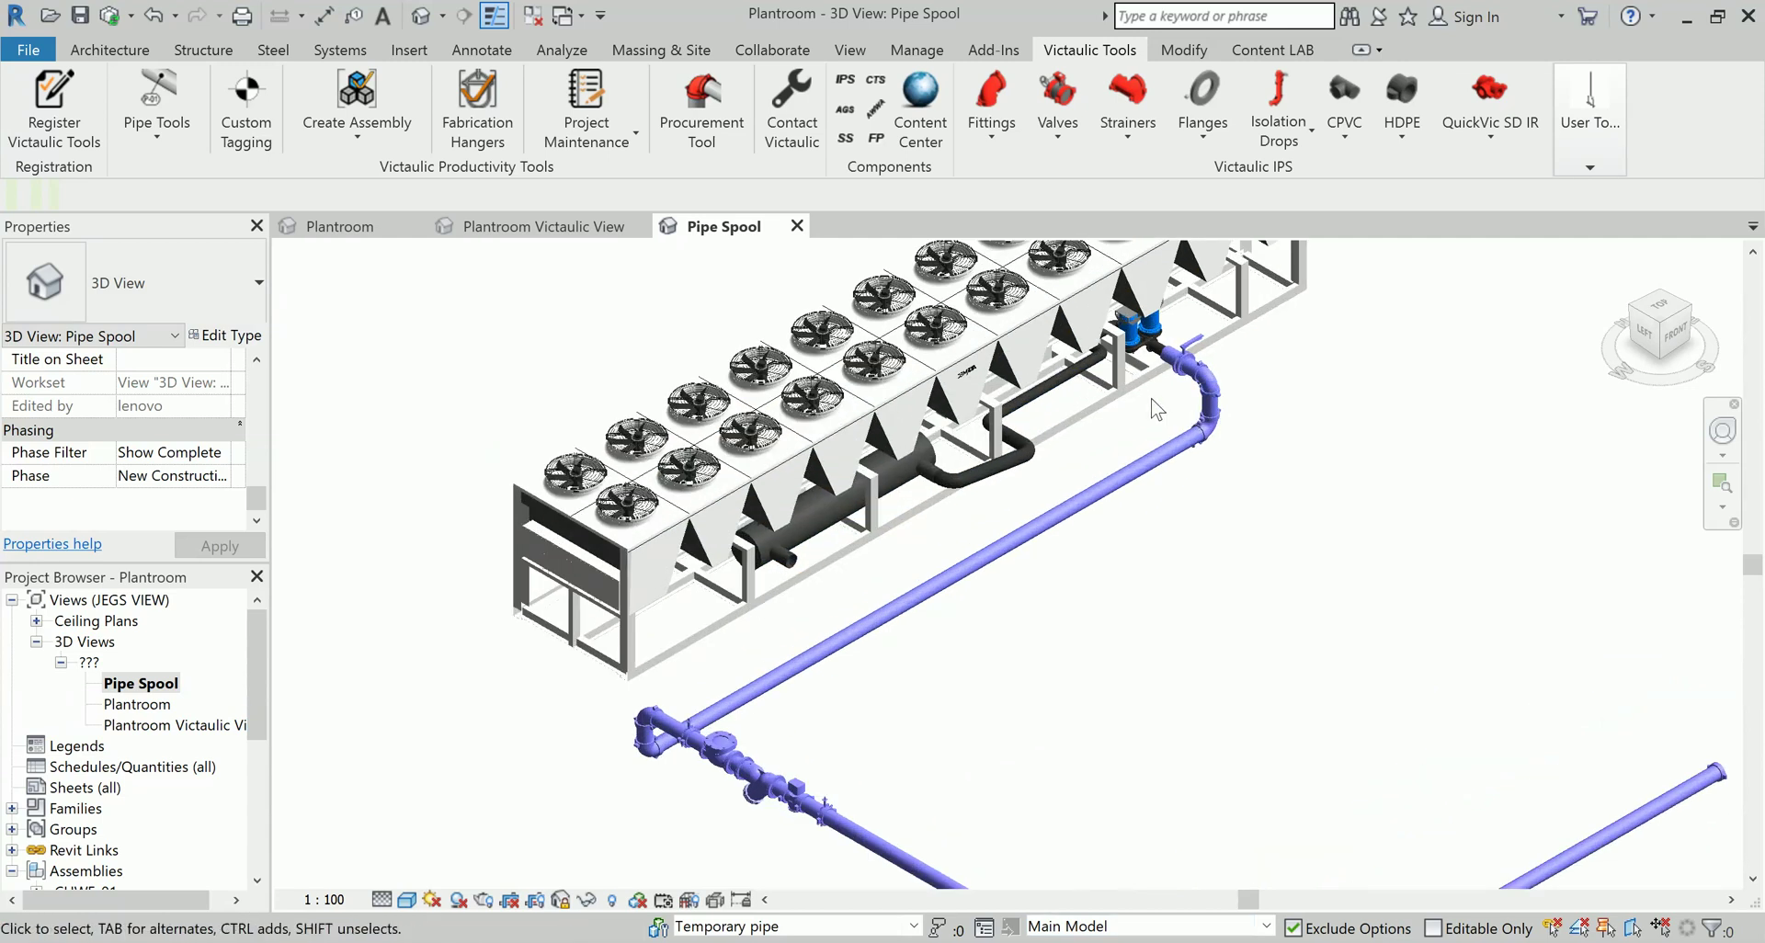
pyautogui.scroll(5, 1176, 329)
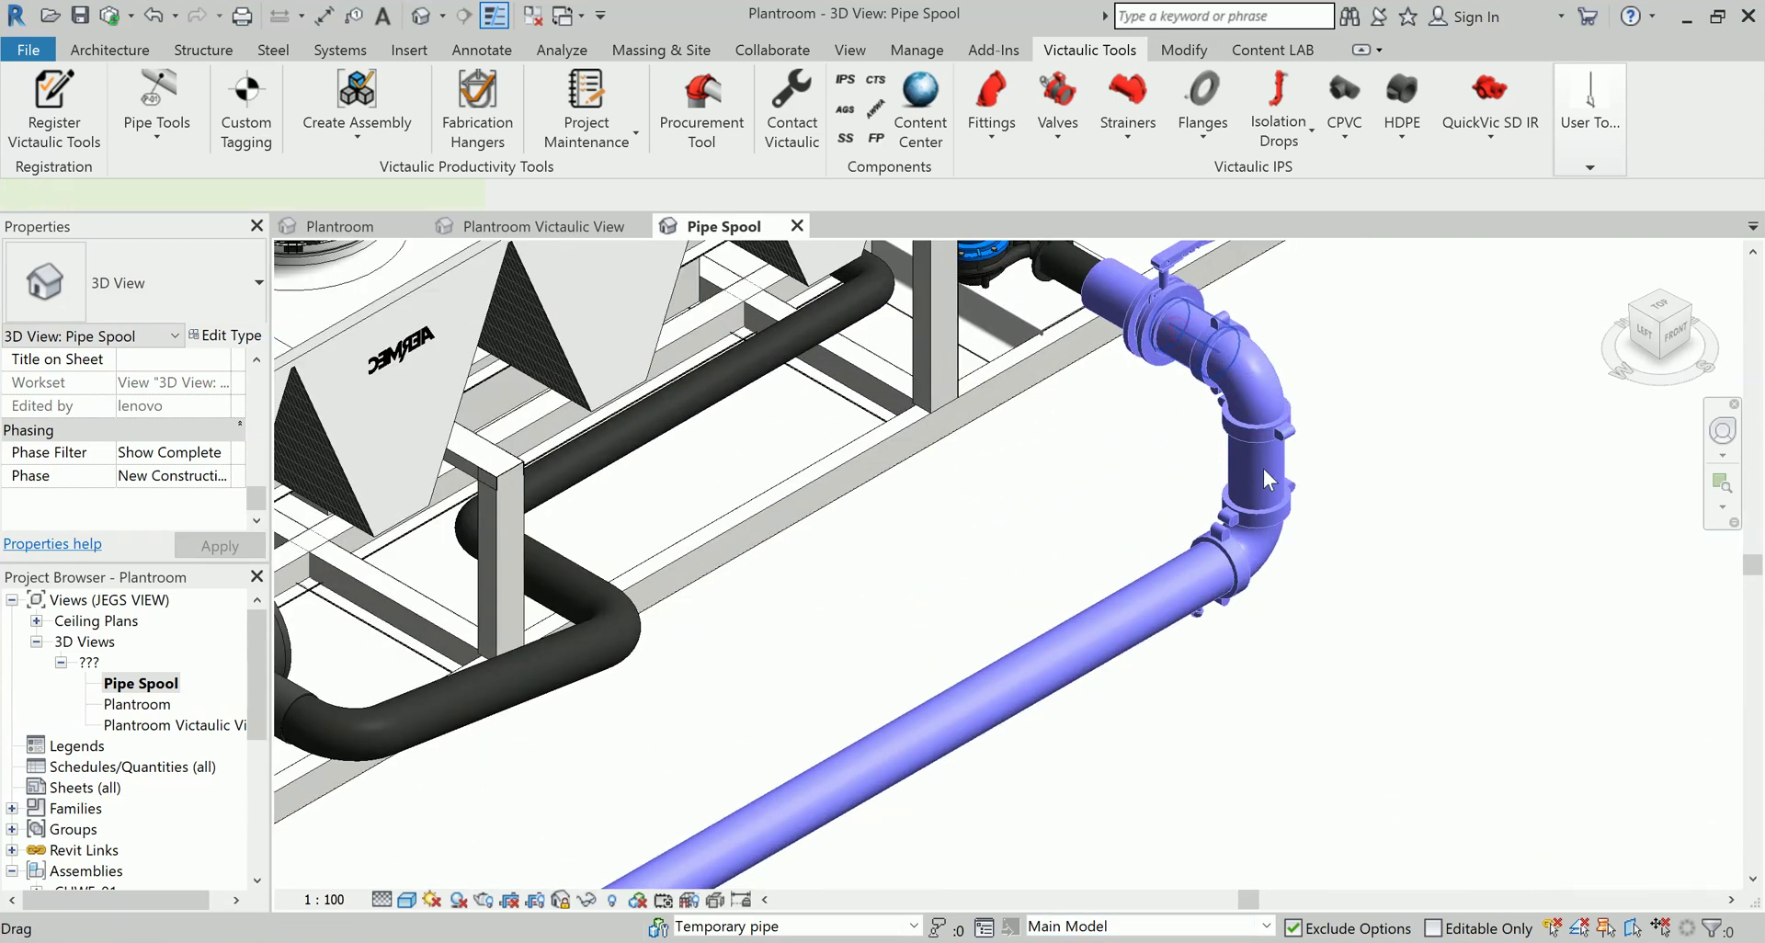
# - Select the short 200 mm Victaulic-IPS TEE pipe and scroll its properties to the Vic_ parameters
pyautogui.click(1174, 329)
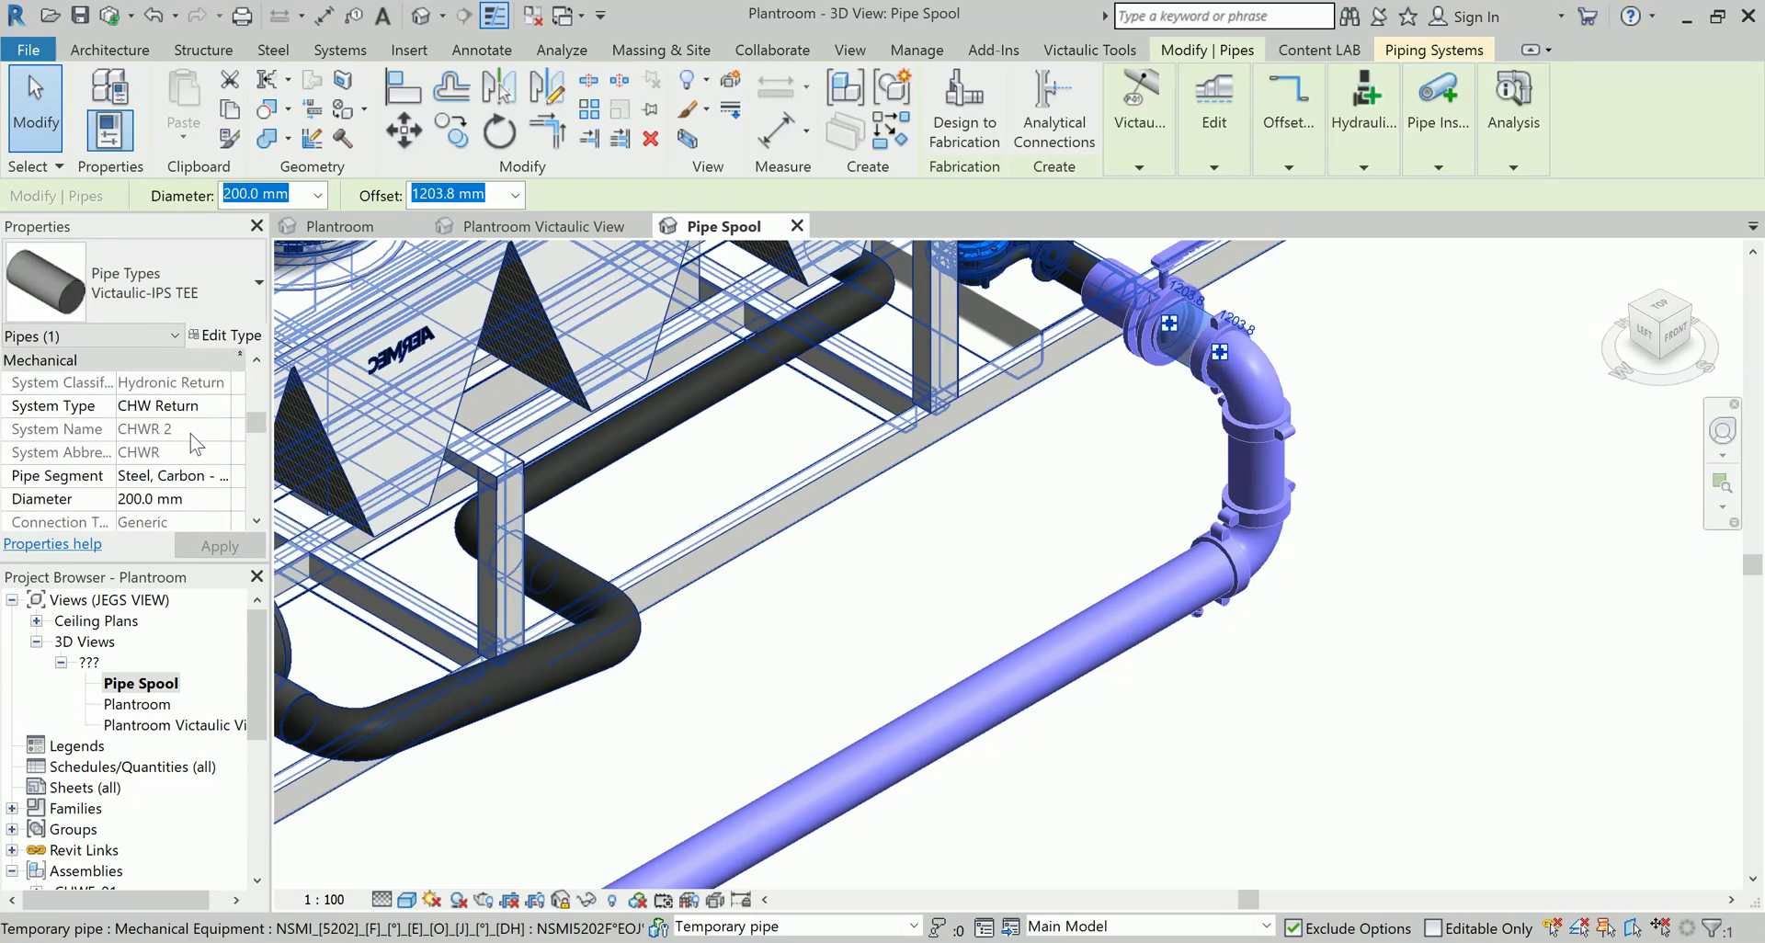
pyautogui.scroll(-5, 196, 444)
pyautogui.scroll(-10, 196, 444)
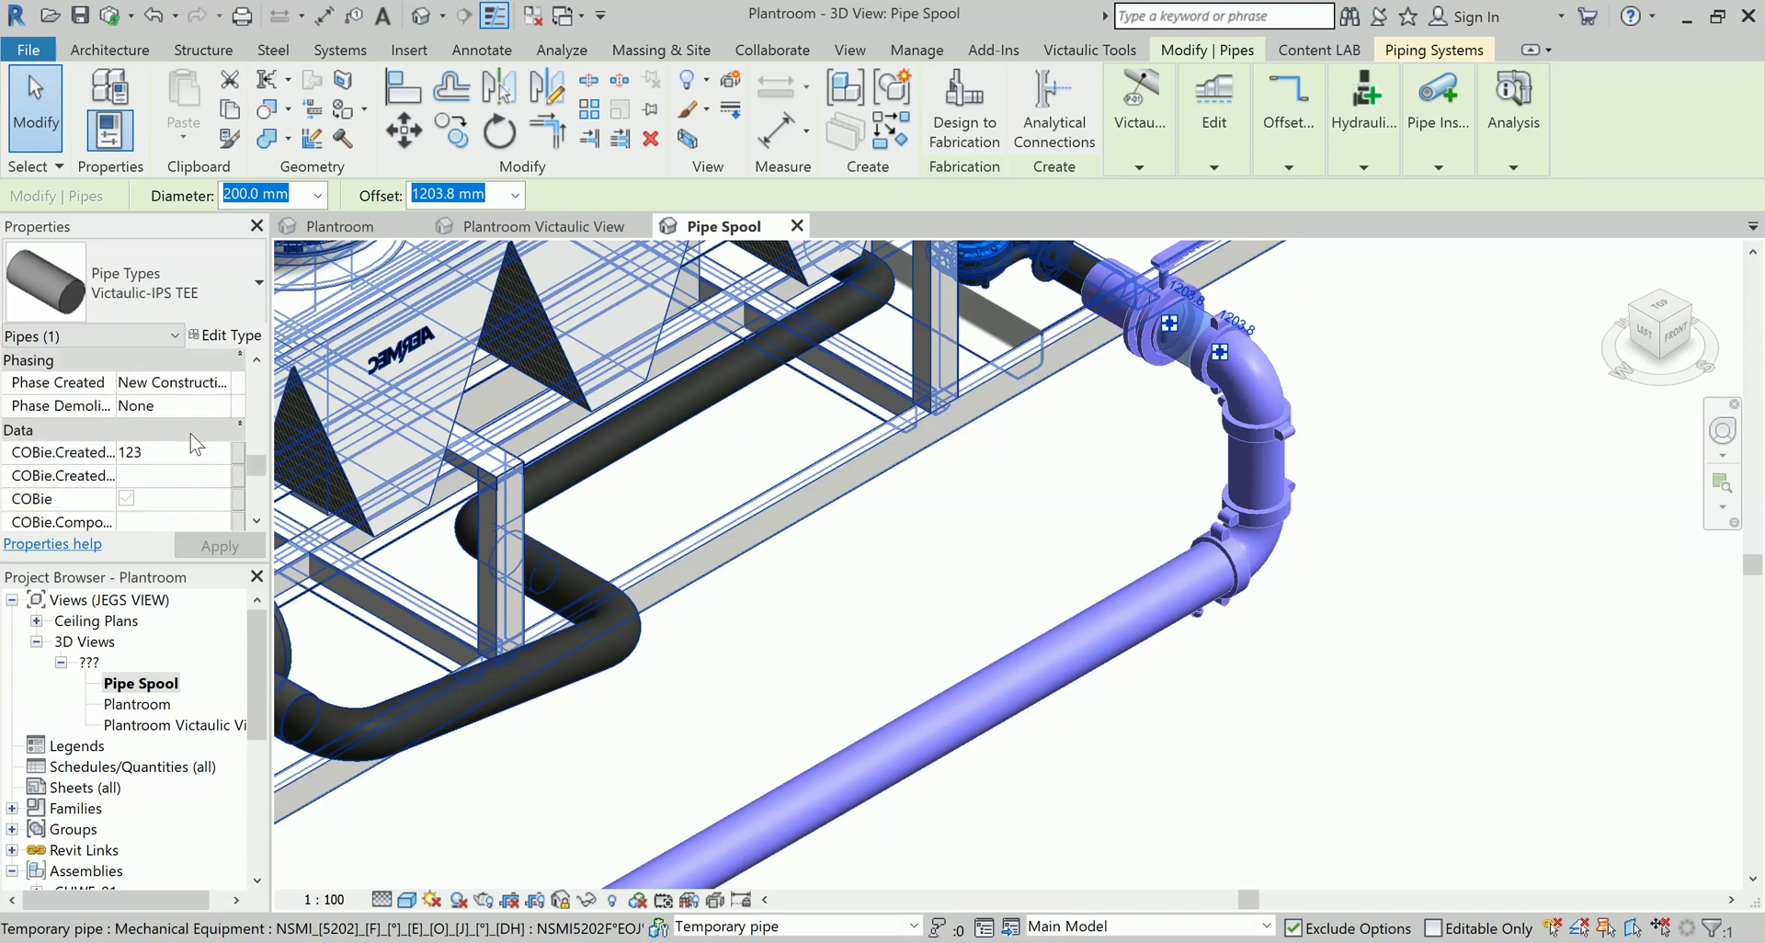
pyautogui.scroll(-10, 196, 444)
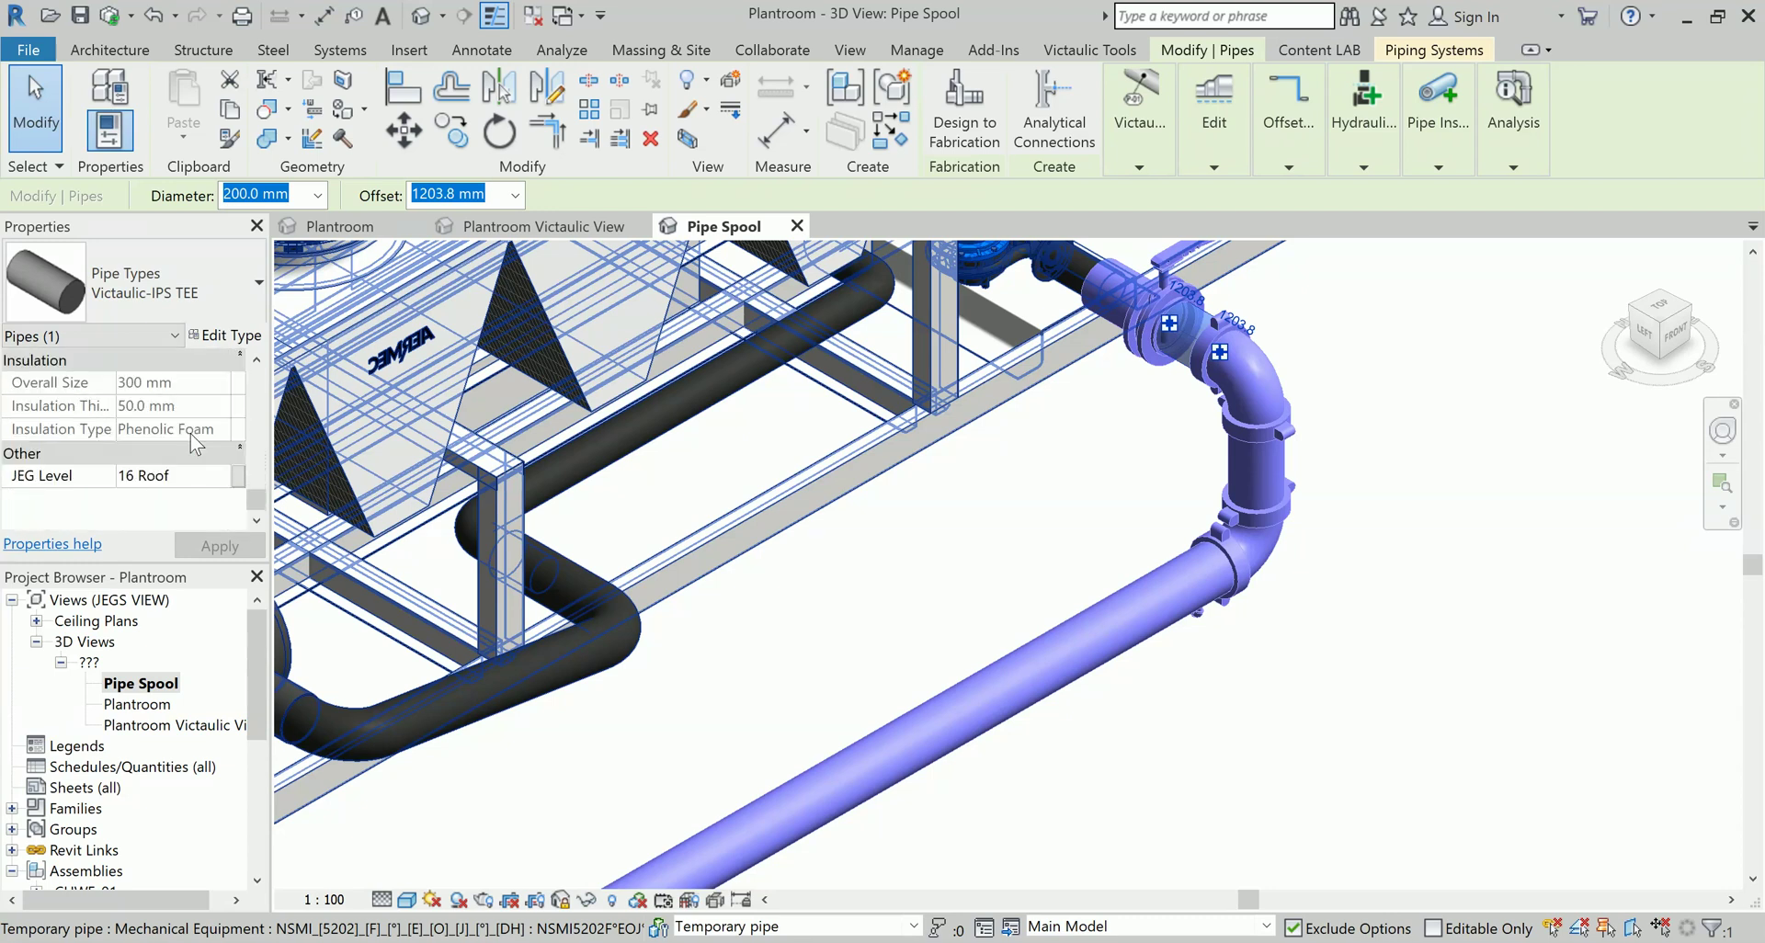
pyautogui.scroll(10, 196, 444)
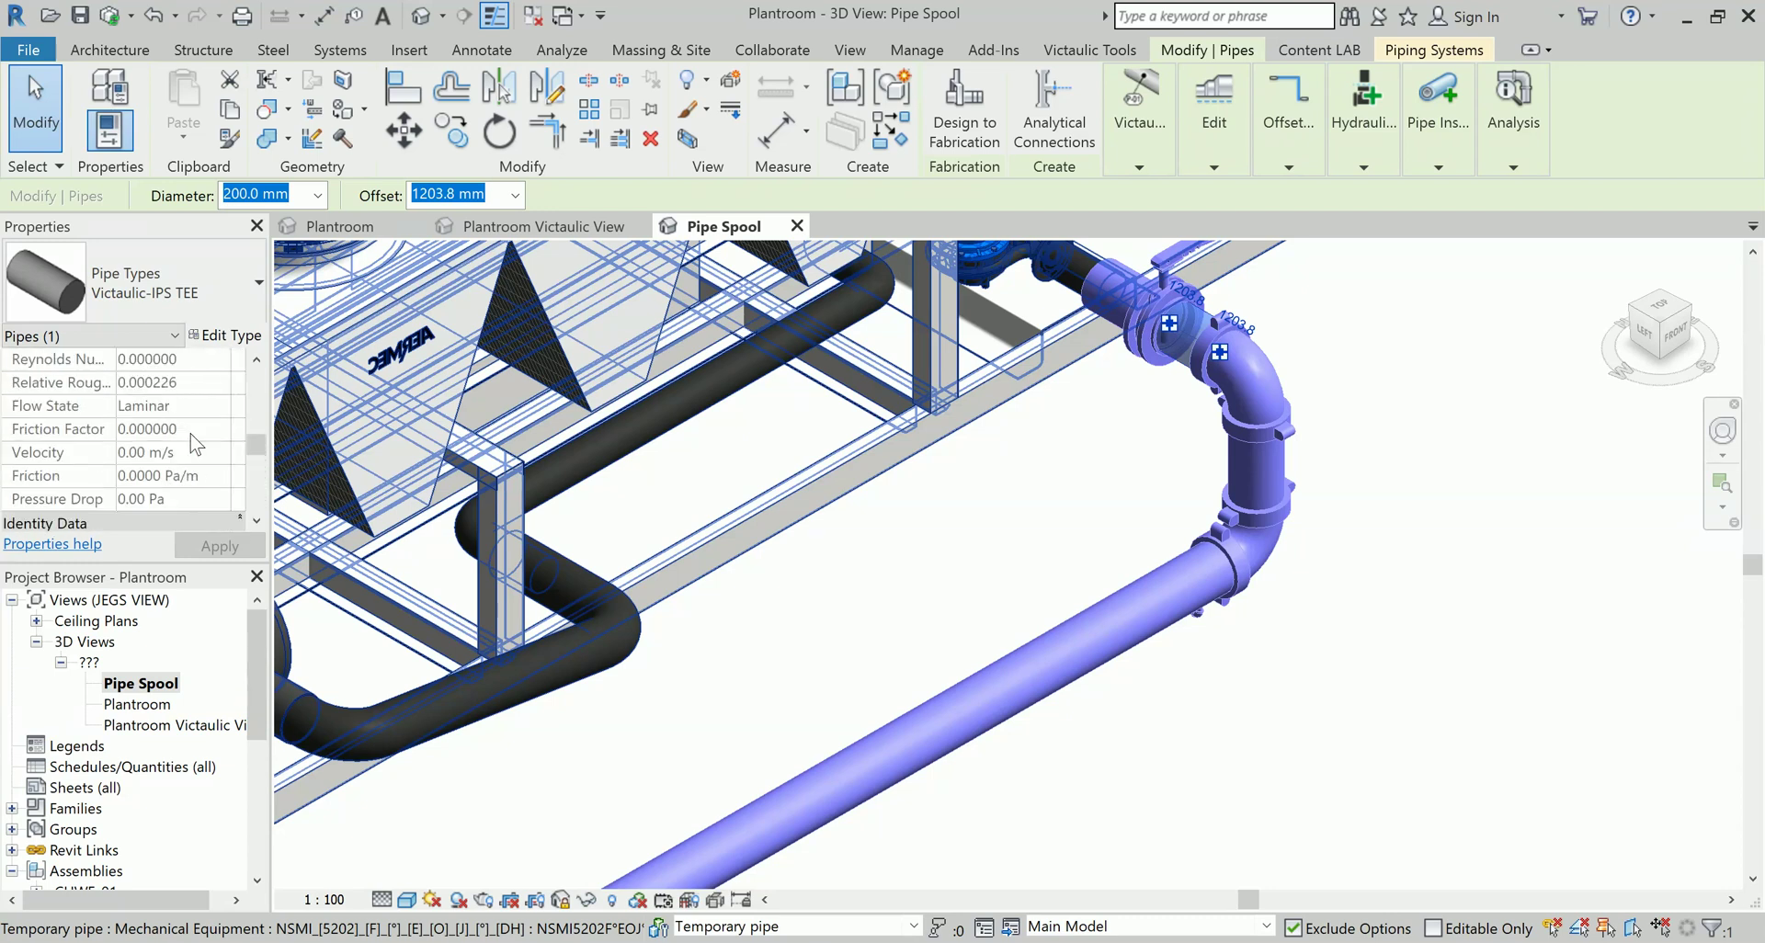
pyautogui.scroll(5, 196, 444)
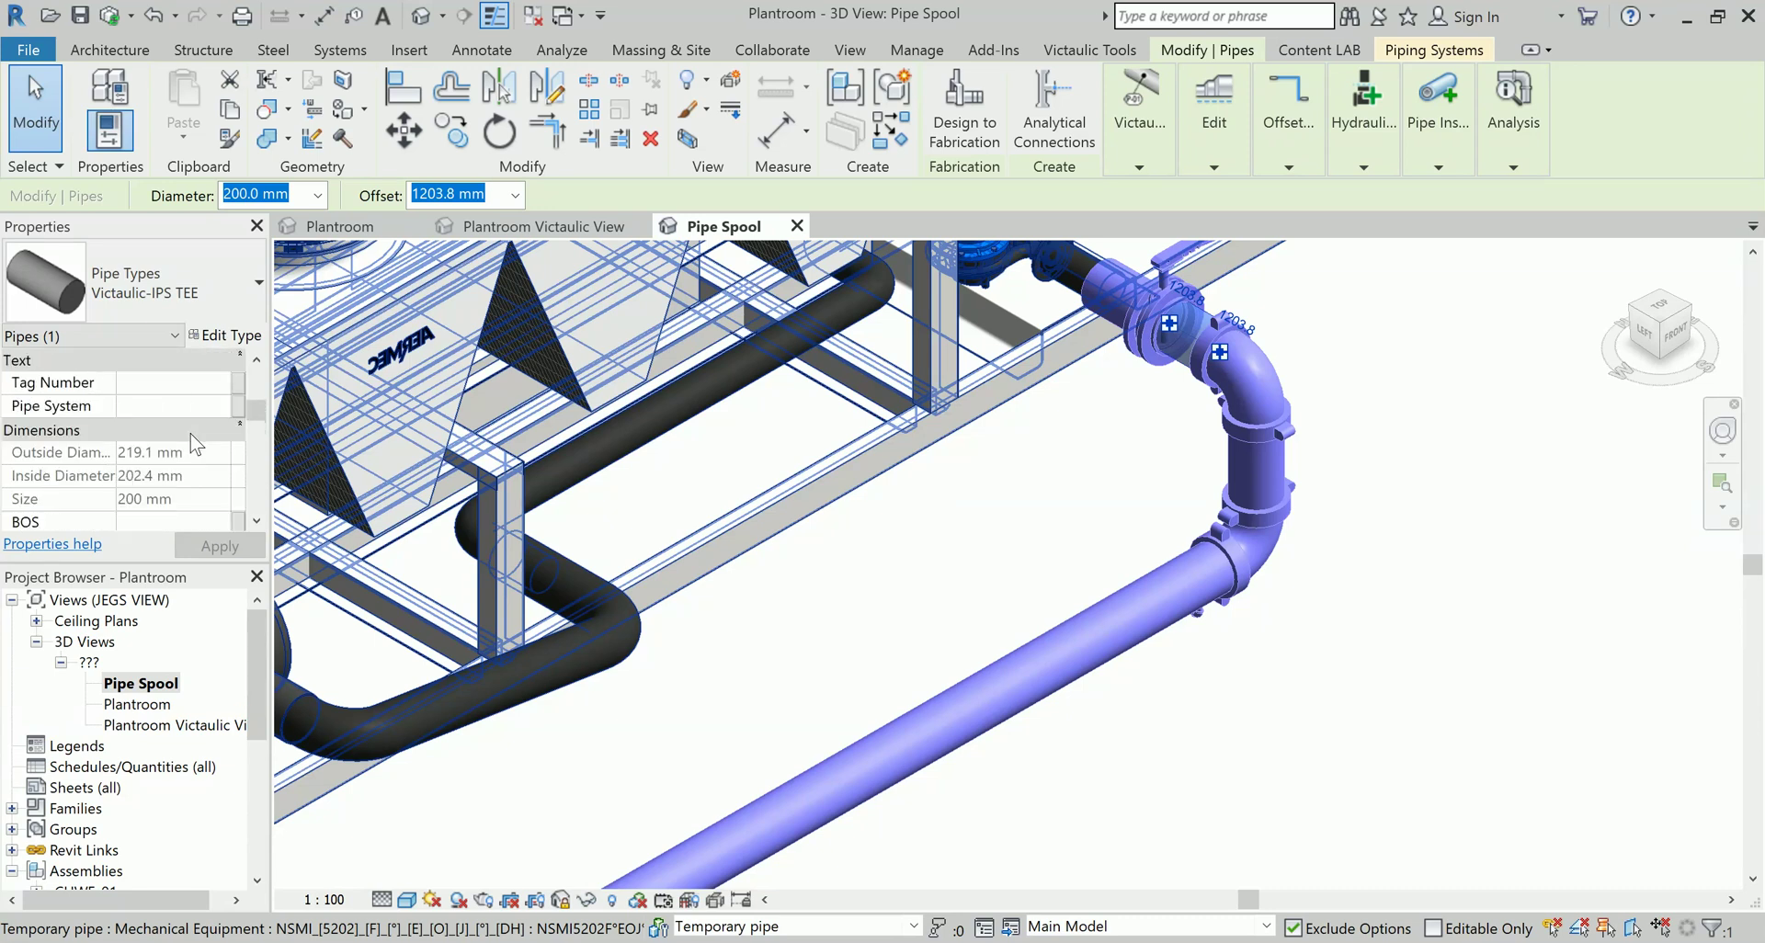
pyautogui.scroll(2, 195, 444)
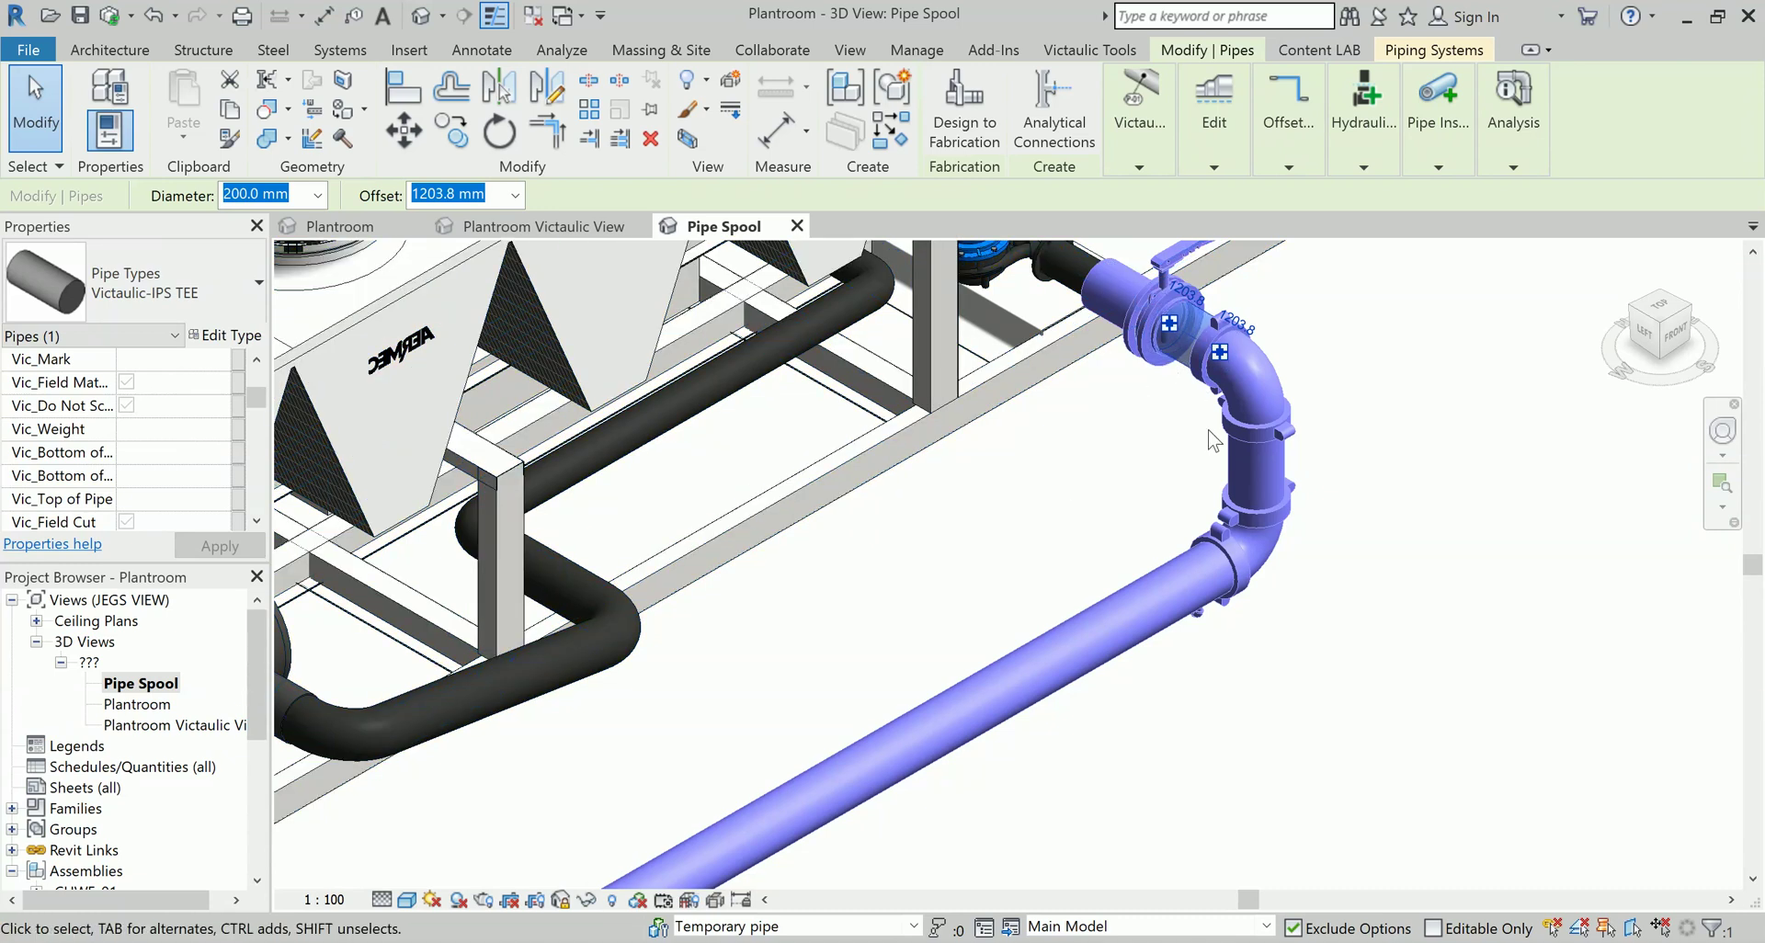
pyautogui.scroll(-2, 1282, 577)
pyautogui.moveTo(1282, 576); pyautogui.dragTo(1035, 445, button='middle')
pyautogui.scroll(-2, 1001, 588)
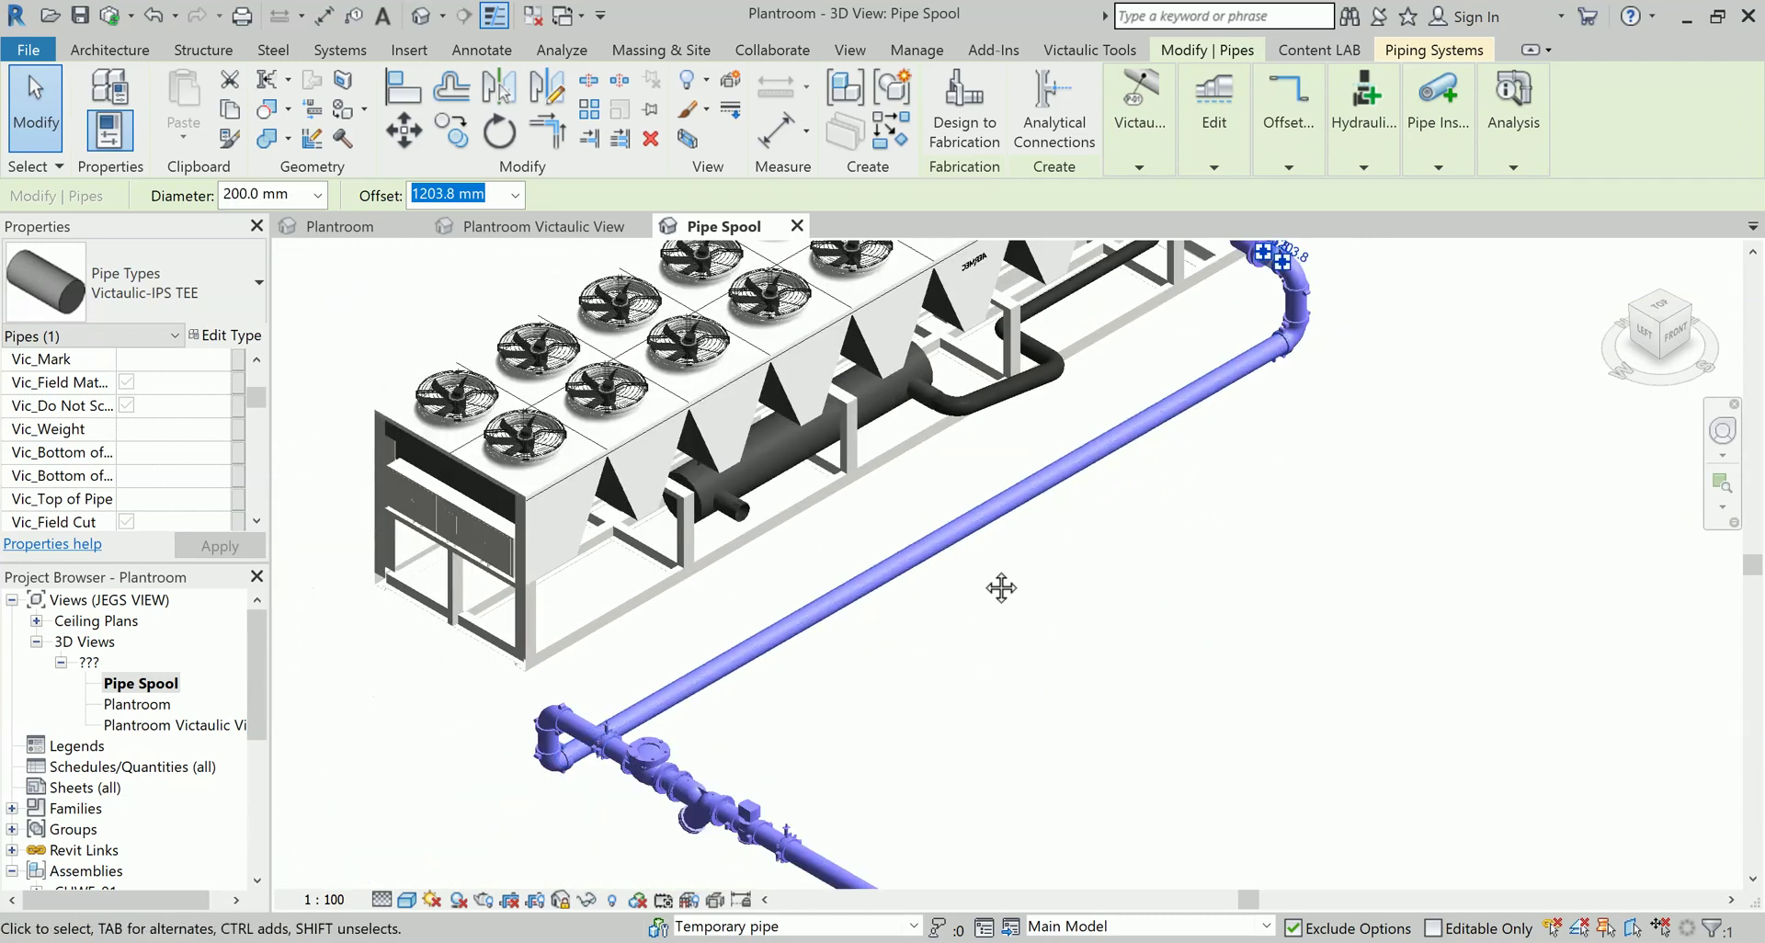
pyautogui.moveTo(1001, 588); pyautogui.dragTo(962, 544, button='middle')
pyautogui.scroll(-3, 1056, 407)
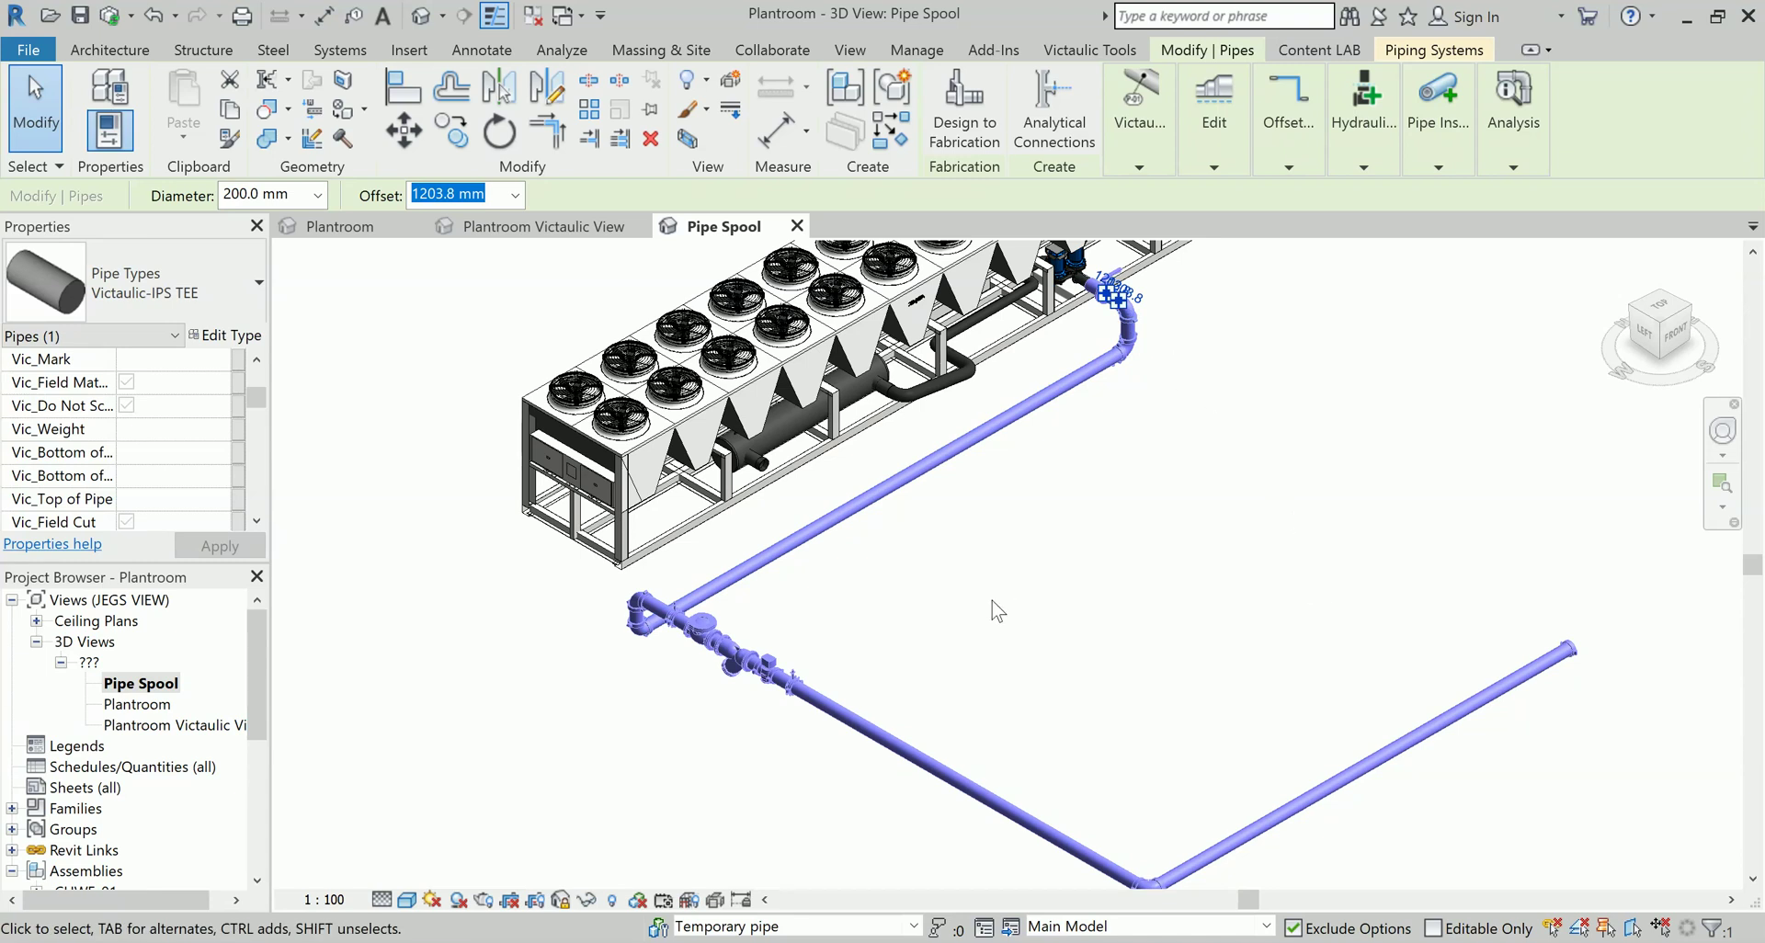
pyautogui.moveTo(1127, 570); pyautogui.dragTo(951, 703, button='middle')
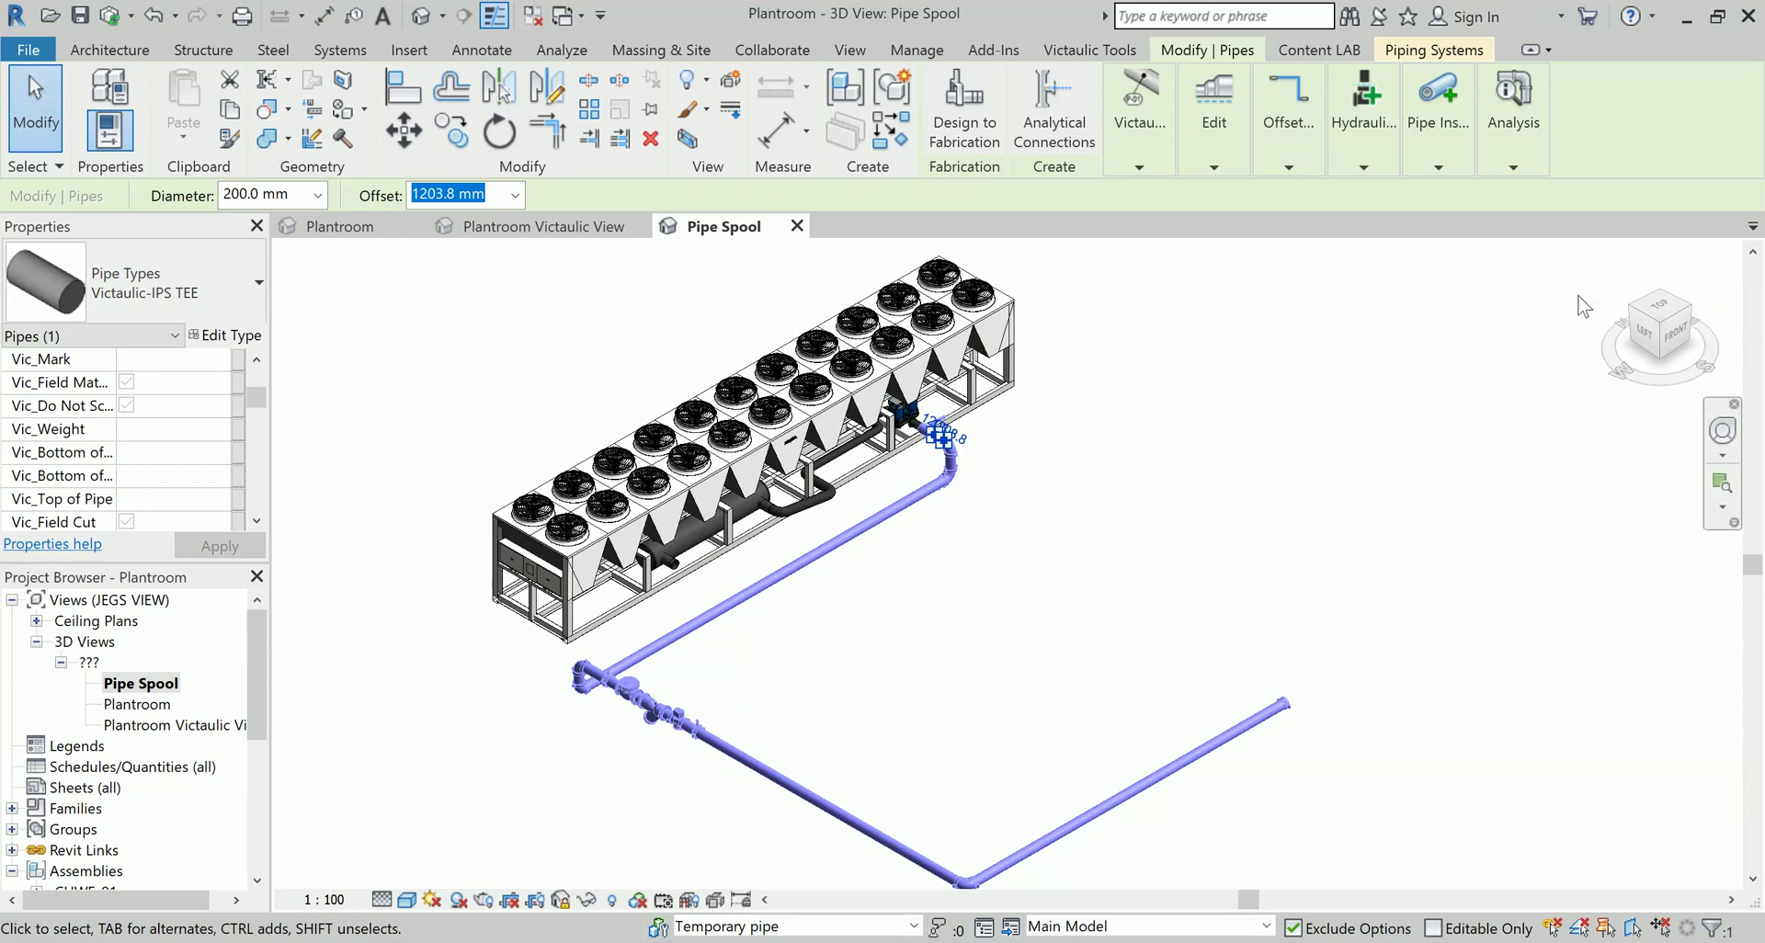
# - Show the Victaulic Tools ribbon tab and browse the items in its Pipe Tools dropdown
pyautogui.click(1063, 50)
pyautogui.click(158, 129)
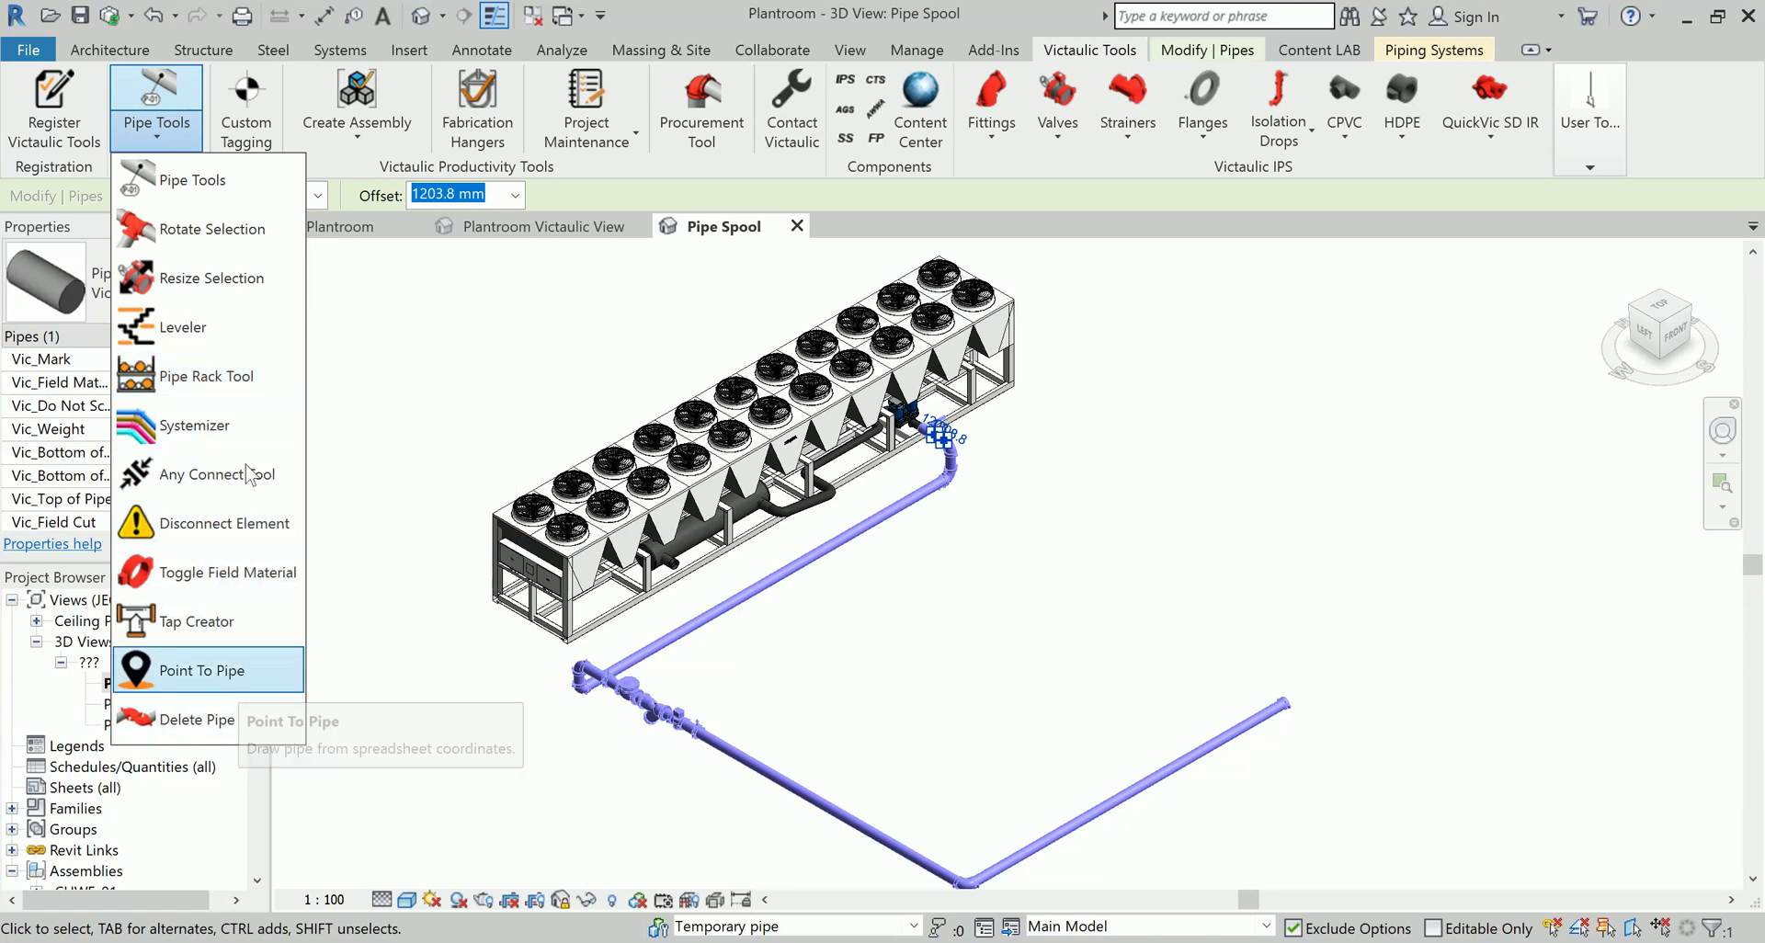
pyautogui.click(462, 373)
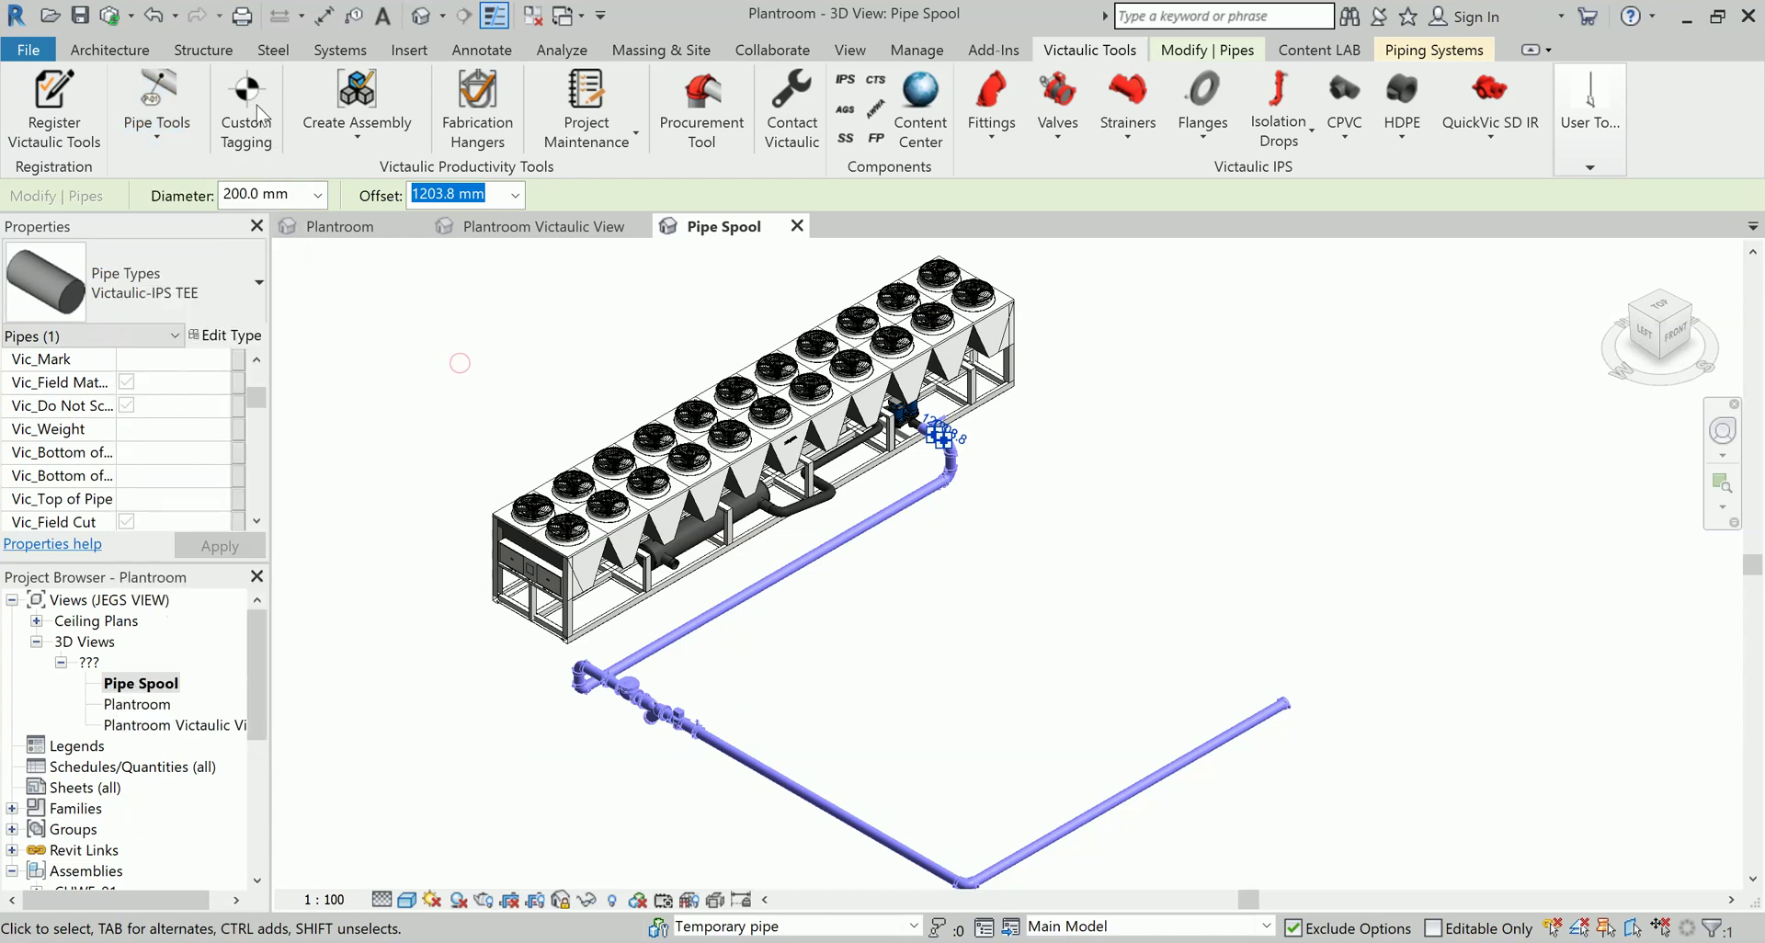
# - Browse the Create Assembly options, including Combine Assemblies and Victaulic Dock, then deselect the pipe
pyautogui.click(352, 138)
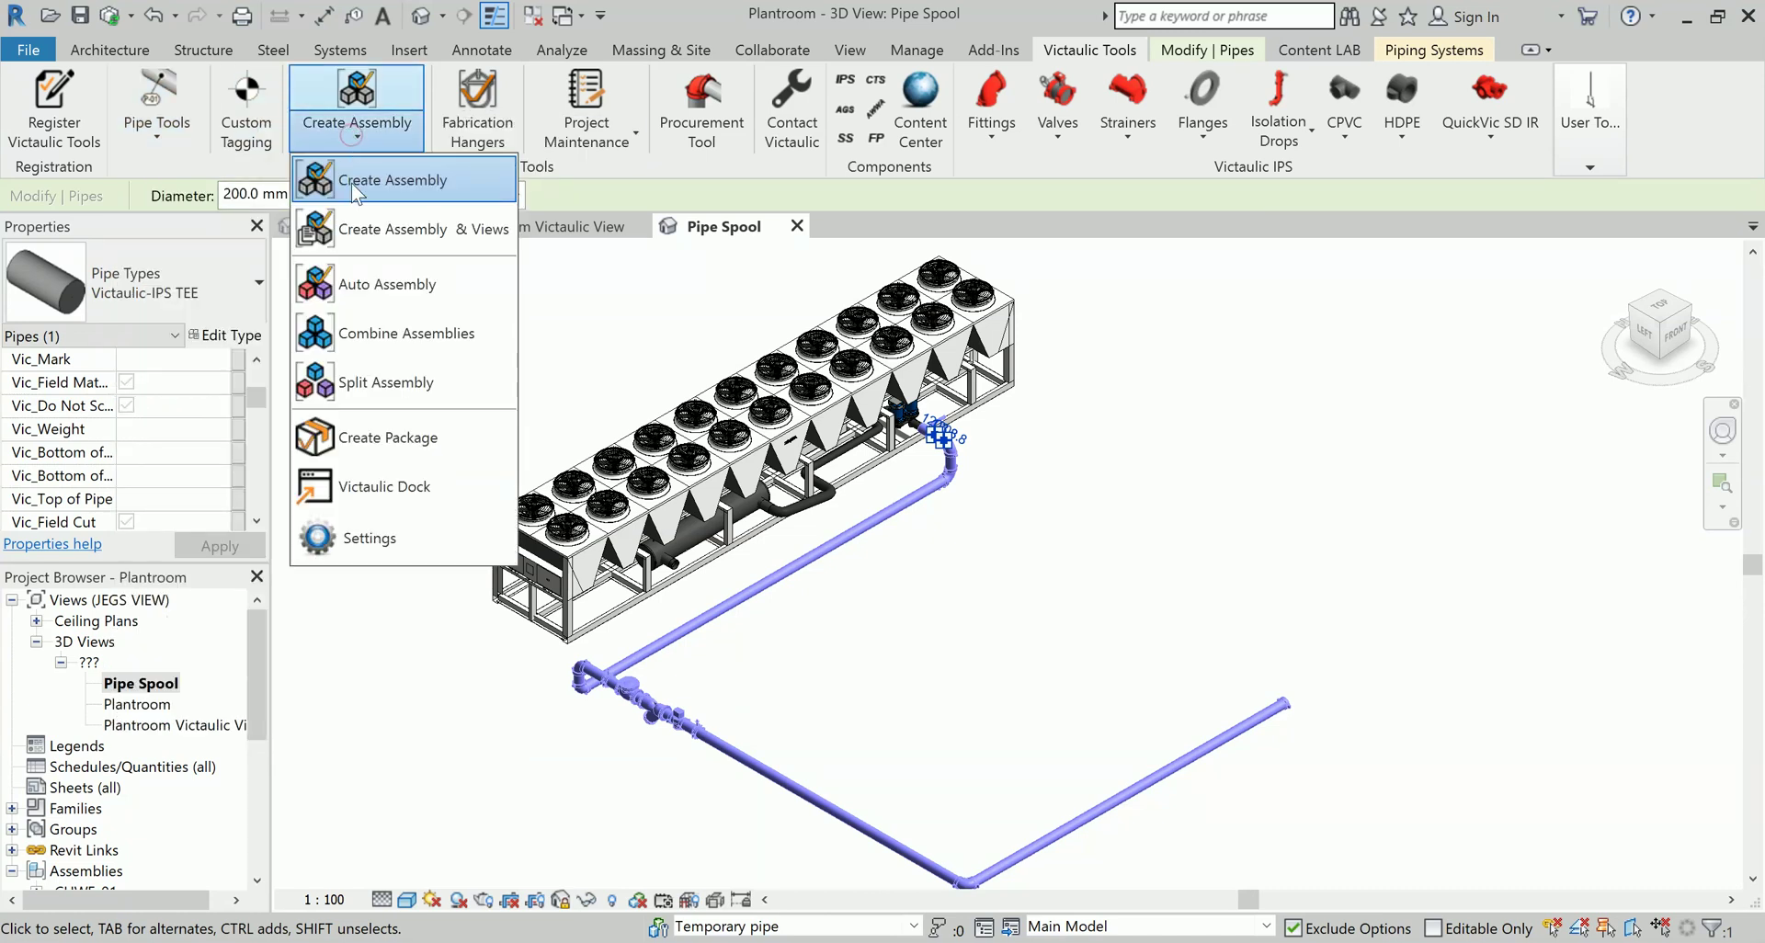
pyautogui.click(659, 335)
pyautogui.scroll(5, 910, 479)
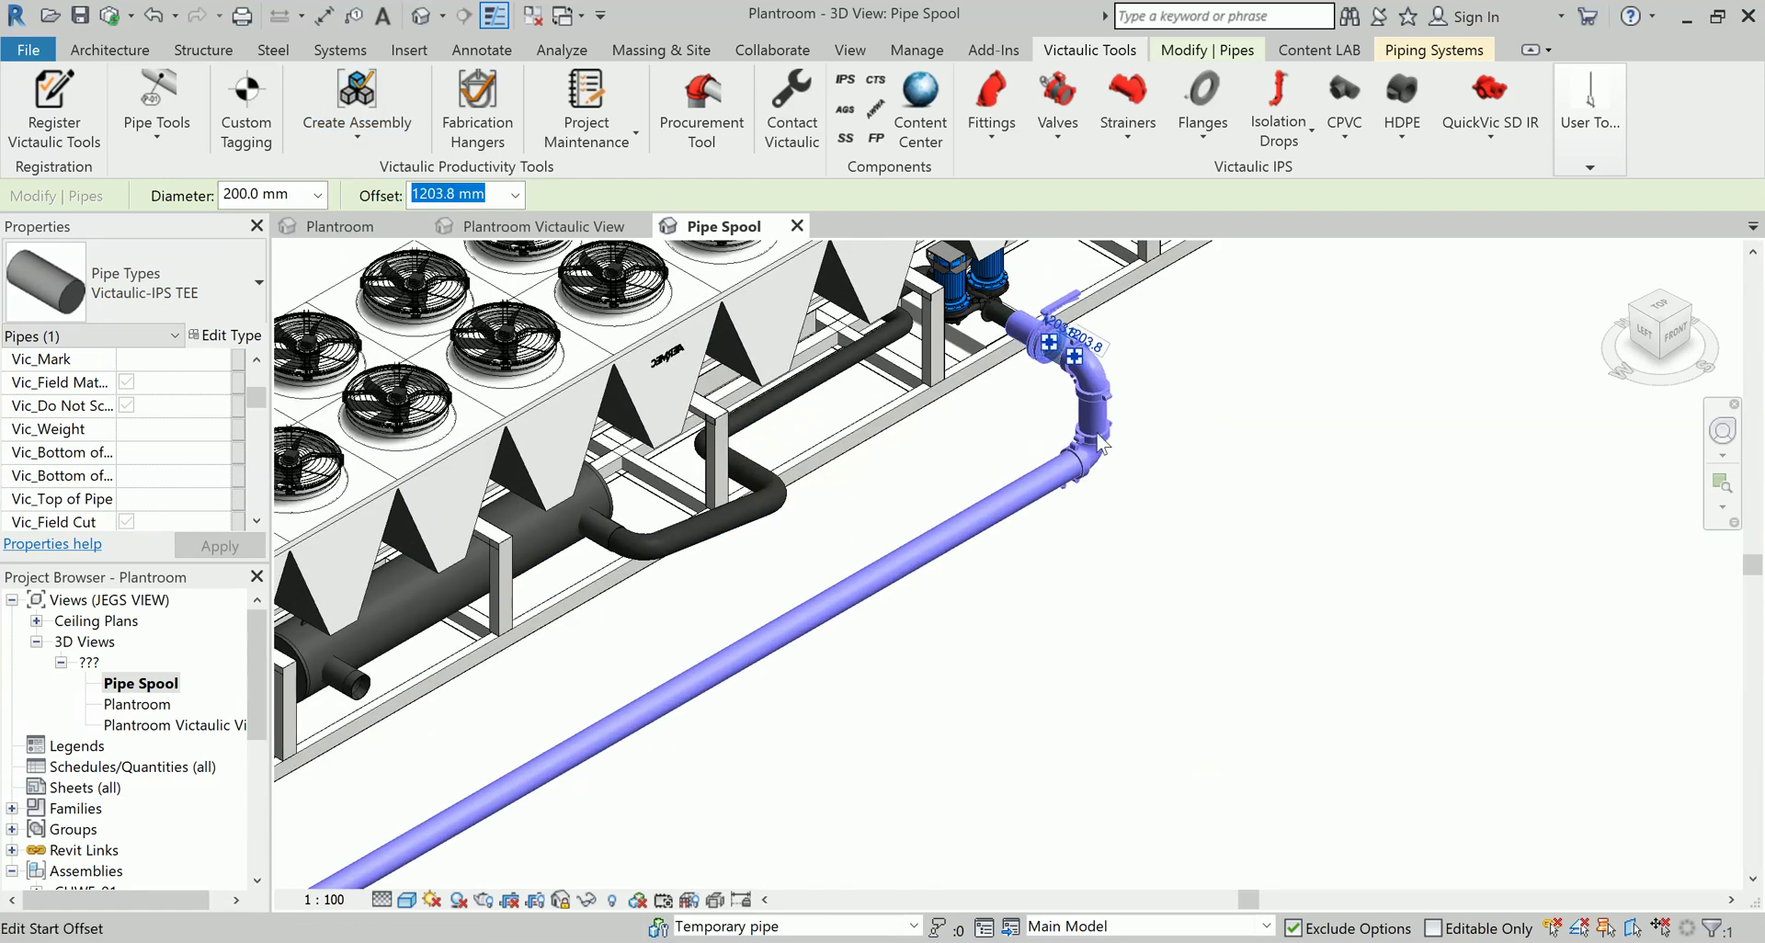
pyautogui.scroll(-3, 838, 606)
pyautogui.click(357, 136)
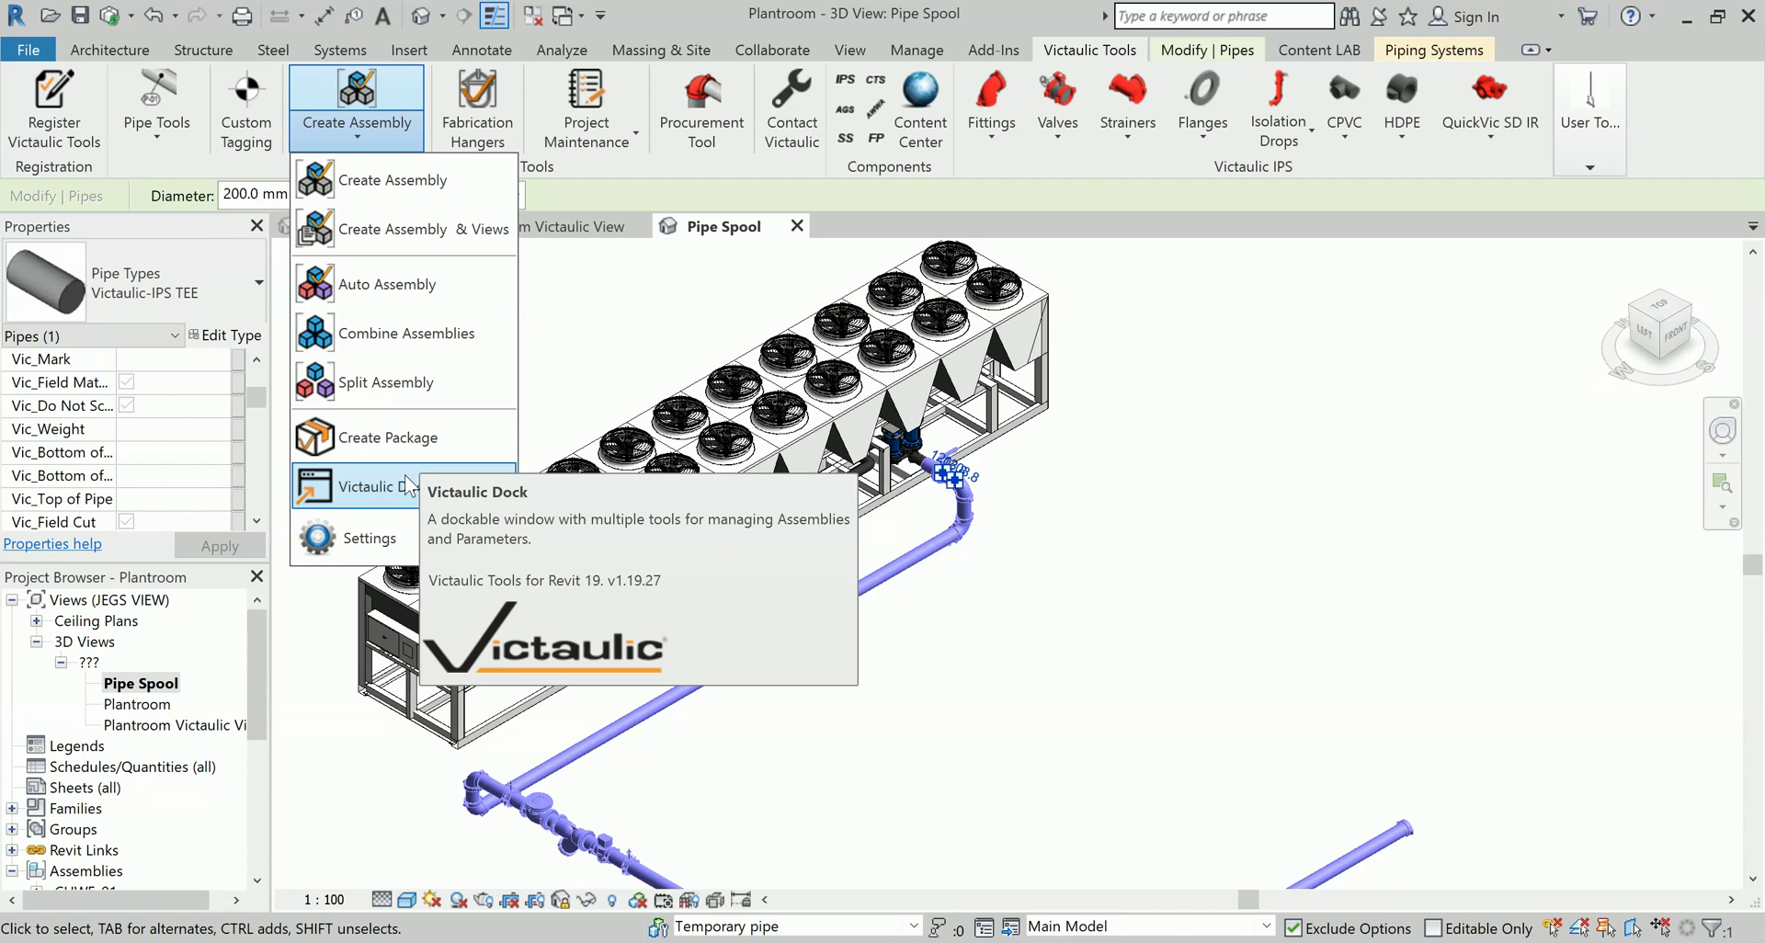
pyautogui.press('Escape')
pyautogui.click(1251, 430)
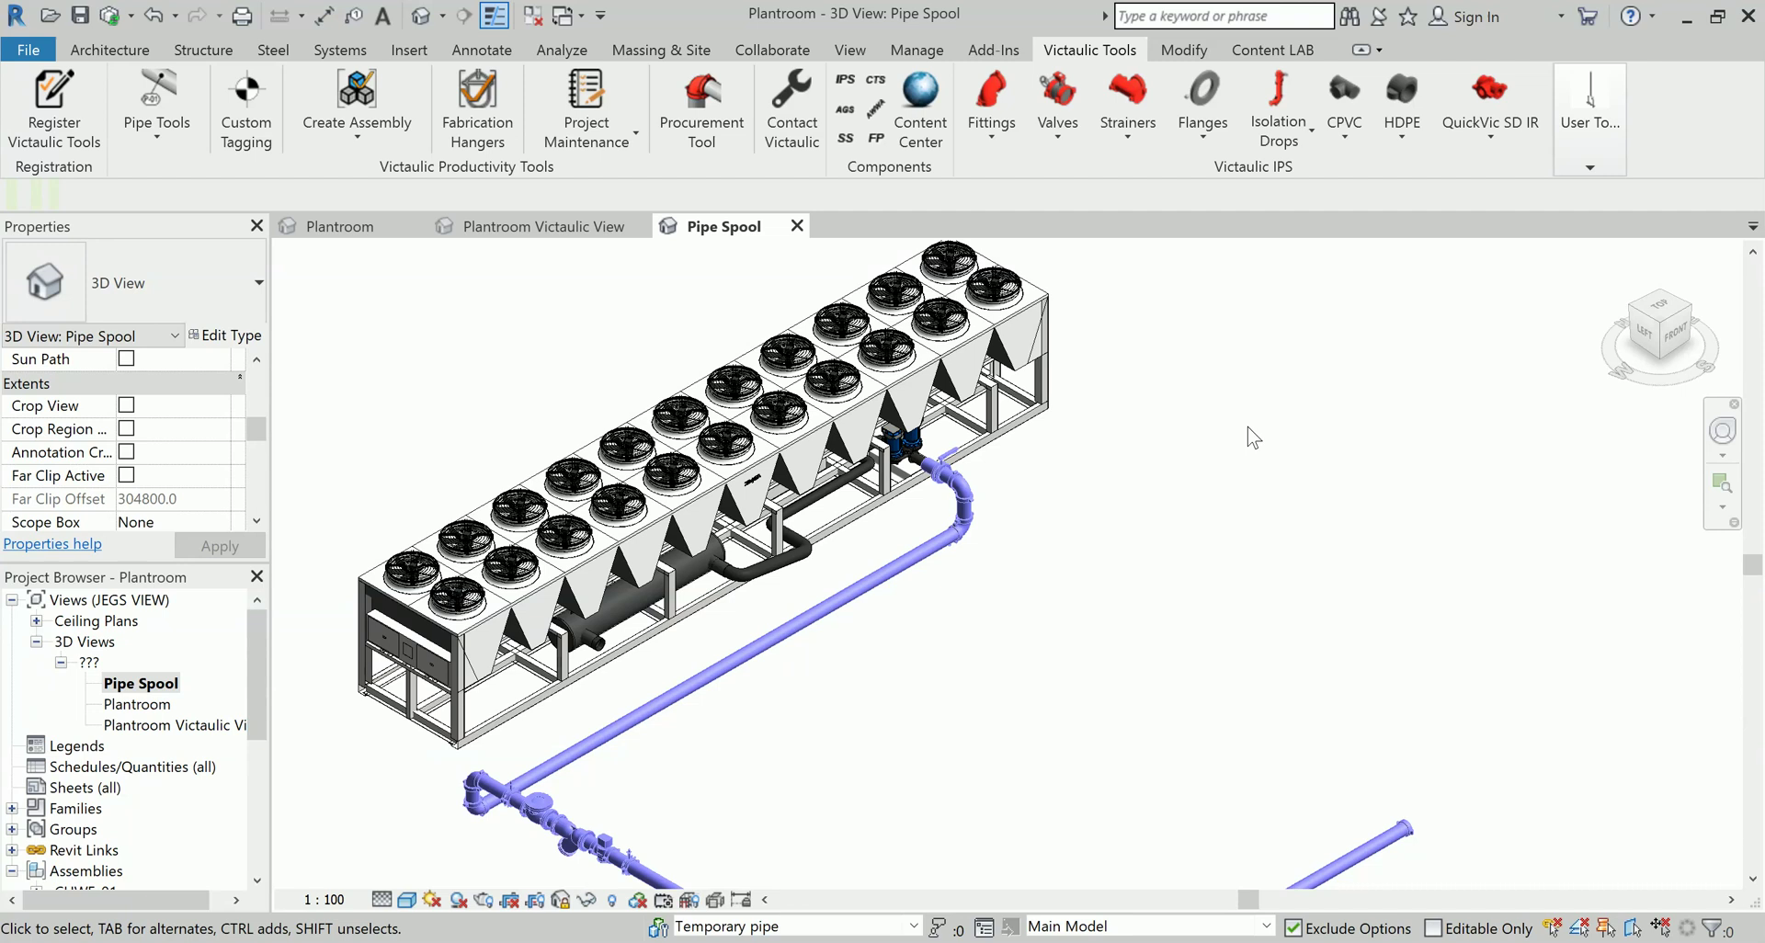
# - Launch the Victaulic Project Maintenance tool and view its Pipe Types settings
pyautogui.click(616, 136)
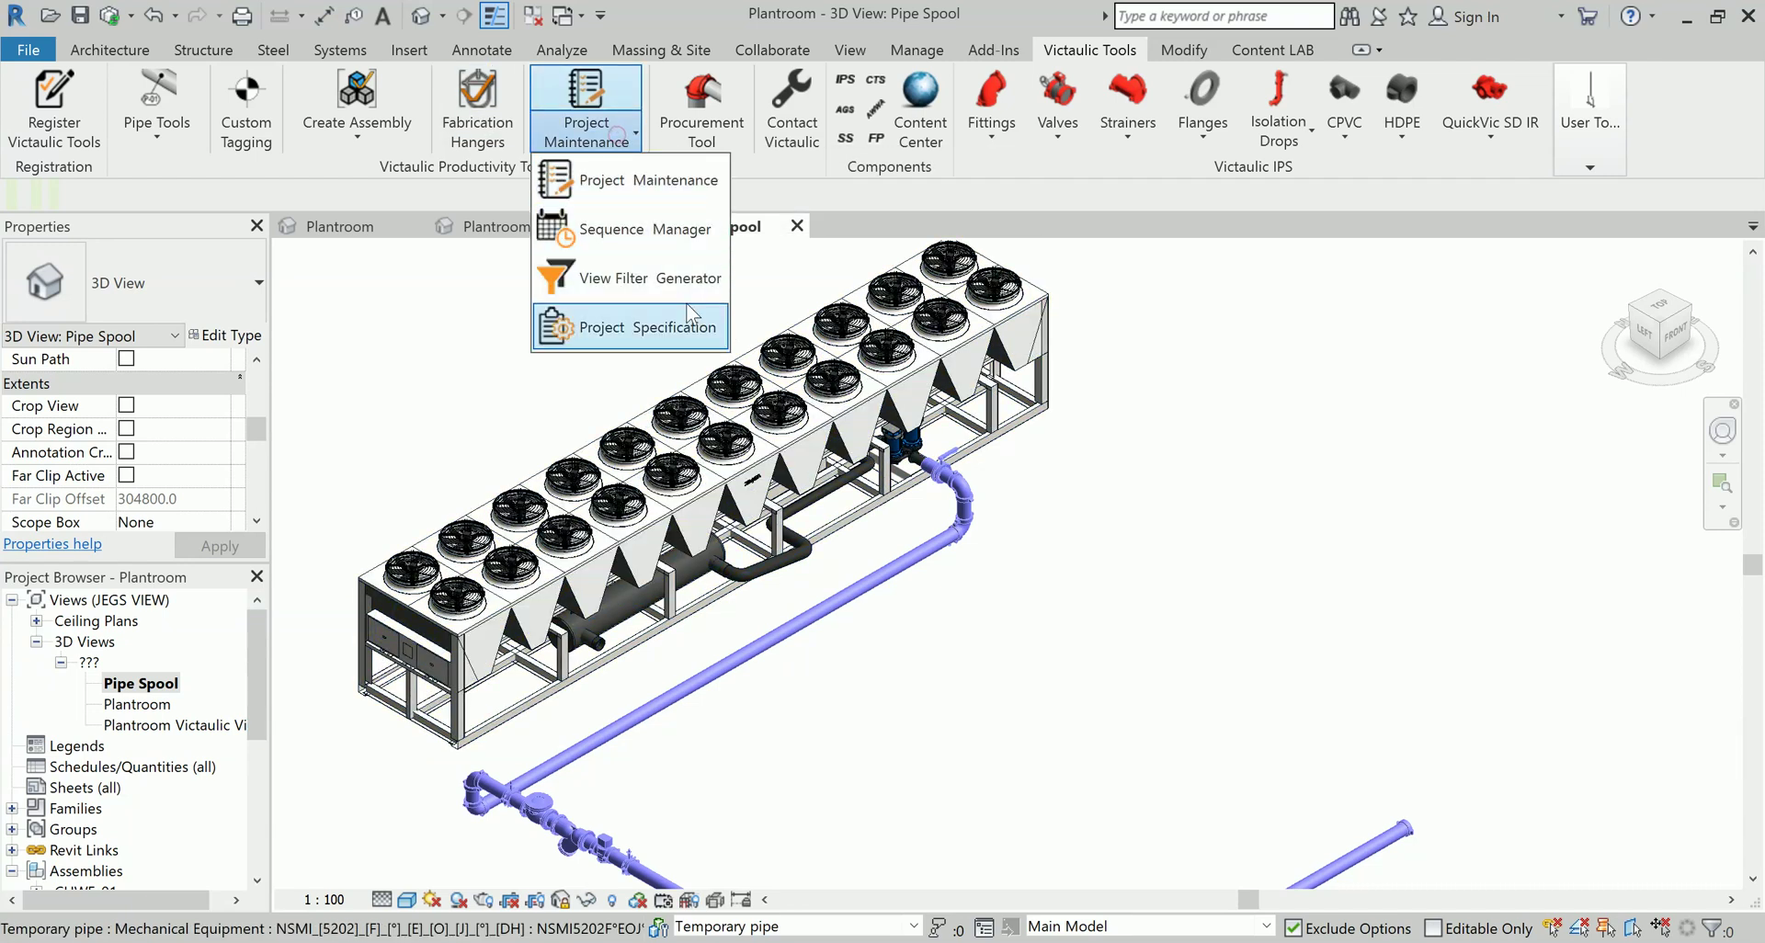
pyautogui.click(636, 190)
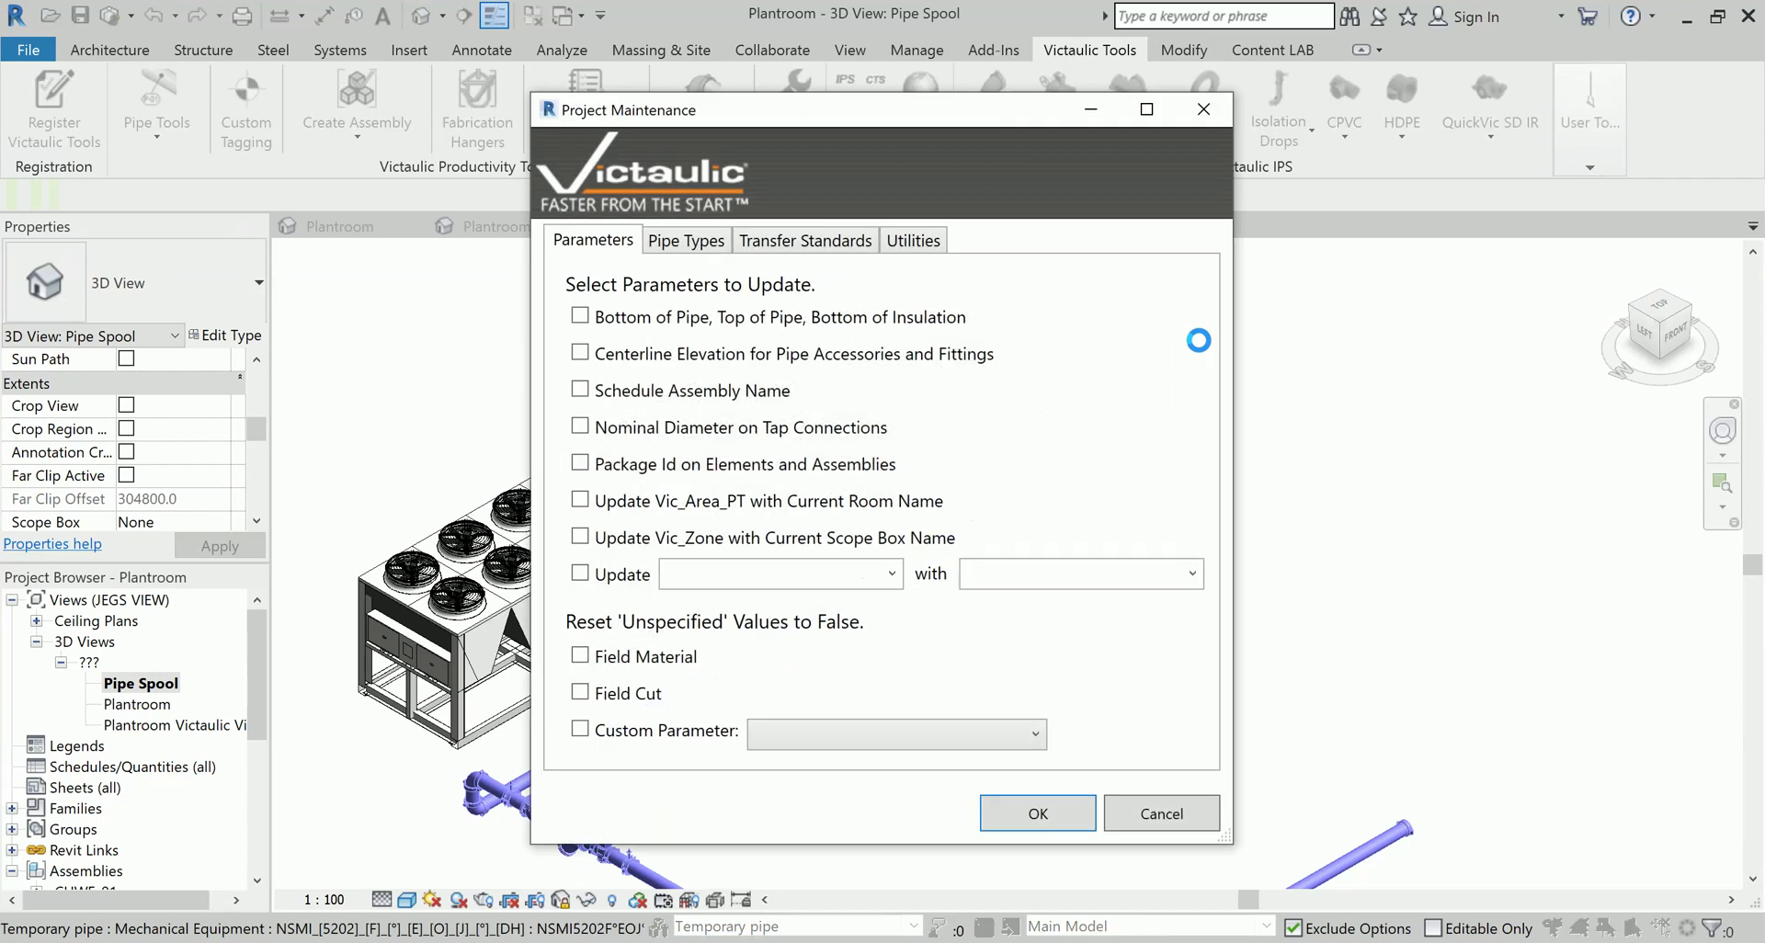
pyautogui.click(683, 243)
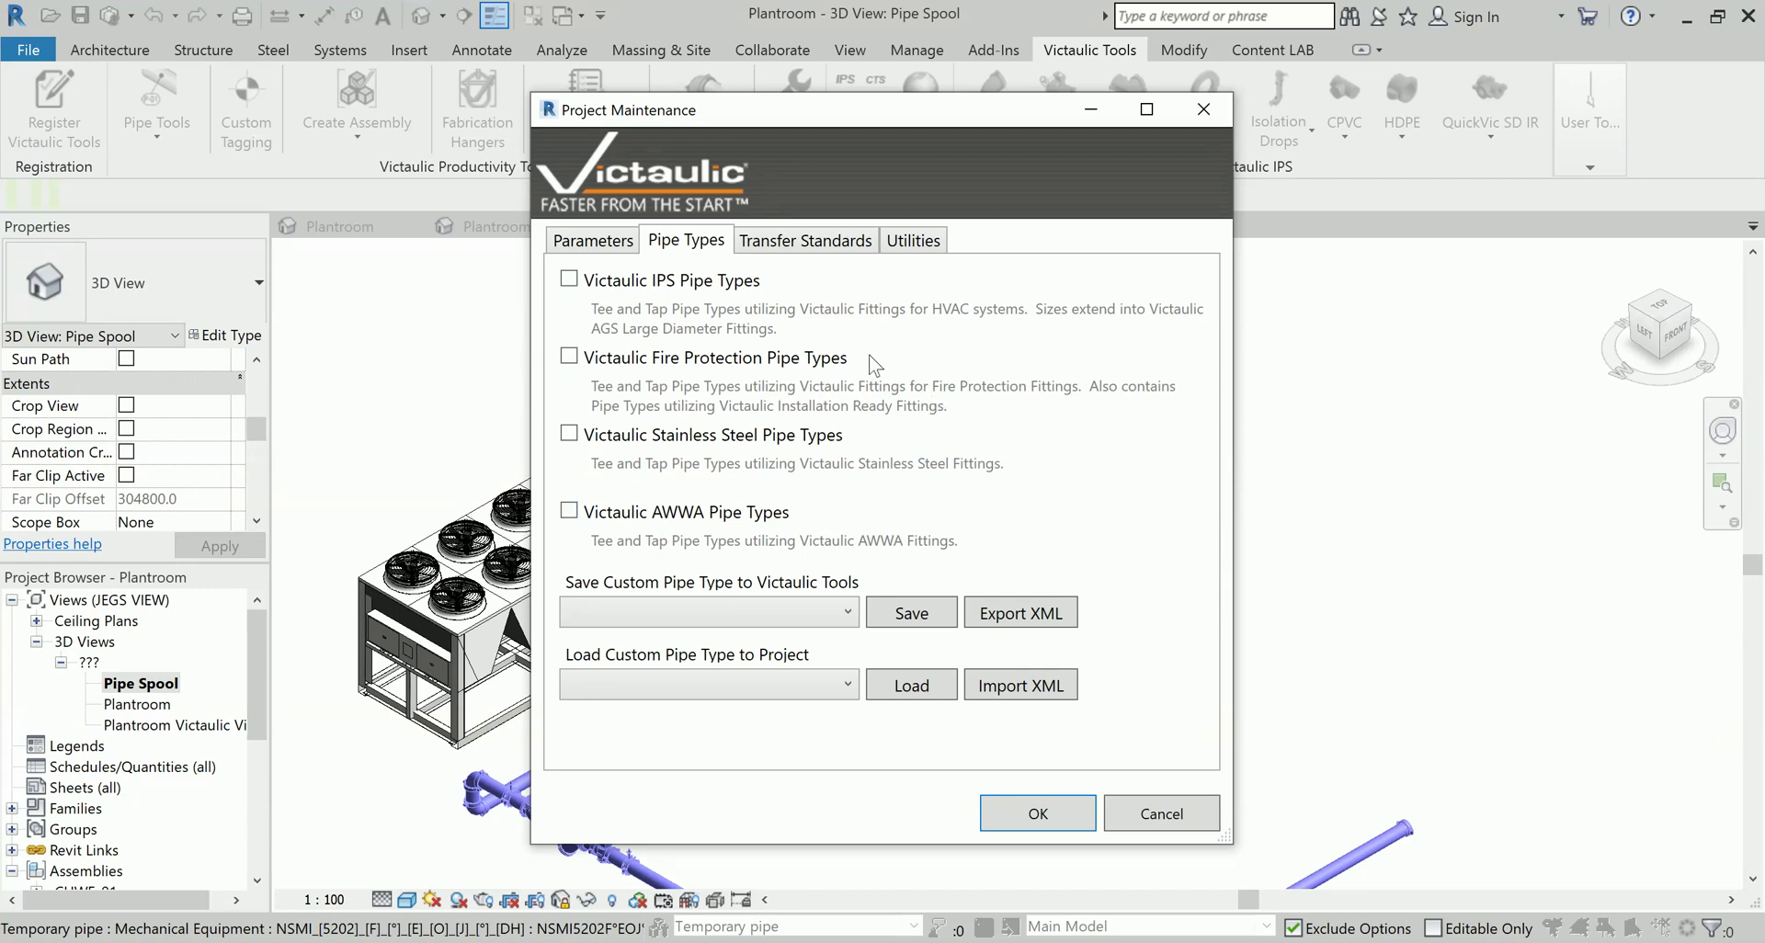
# - Check and uncheck Mechanical Elevation under Transfer Standards' View Templates, then view the Utilities
pyautogui.click(817, 244)
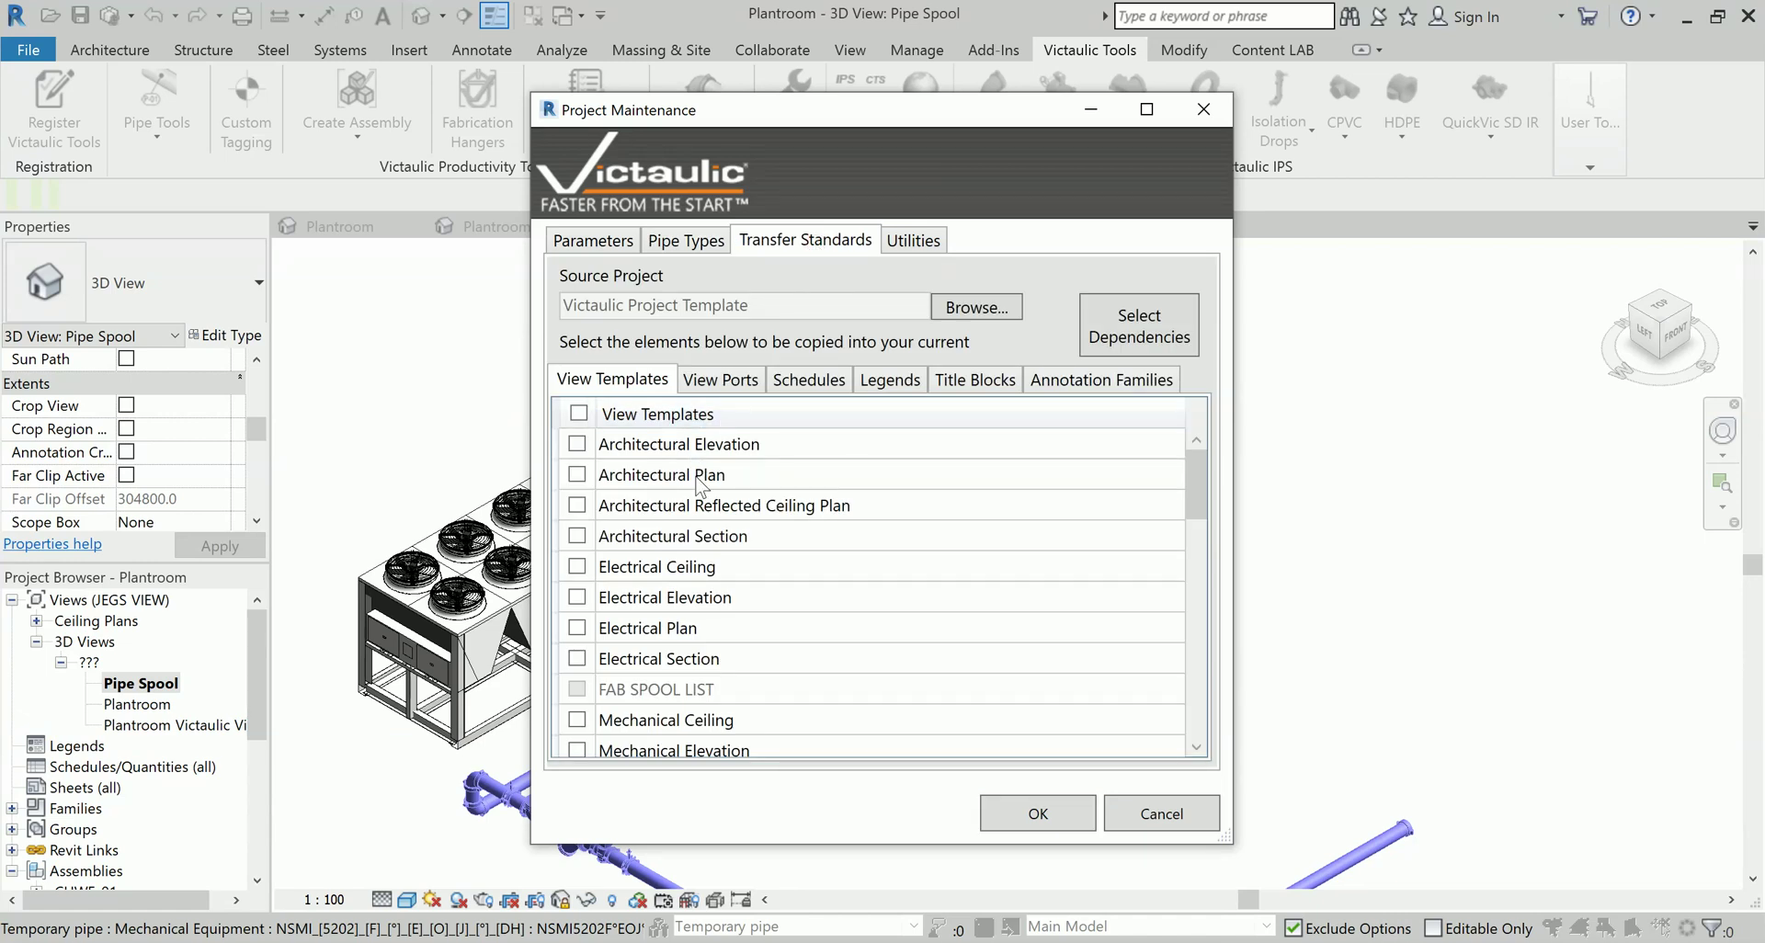
pyautogui.scroll(-3, 653, 552)
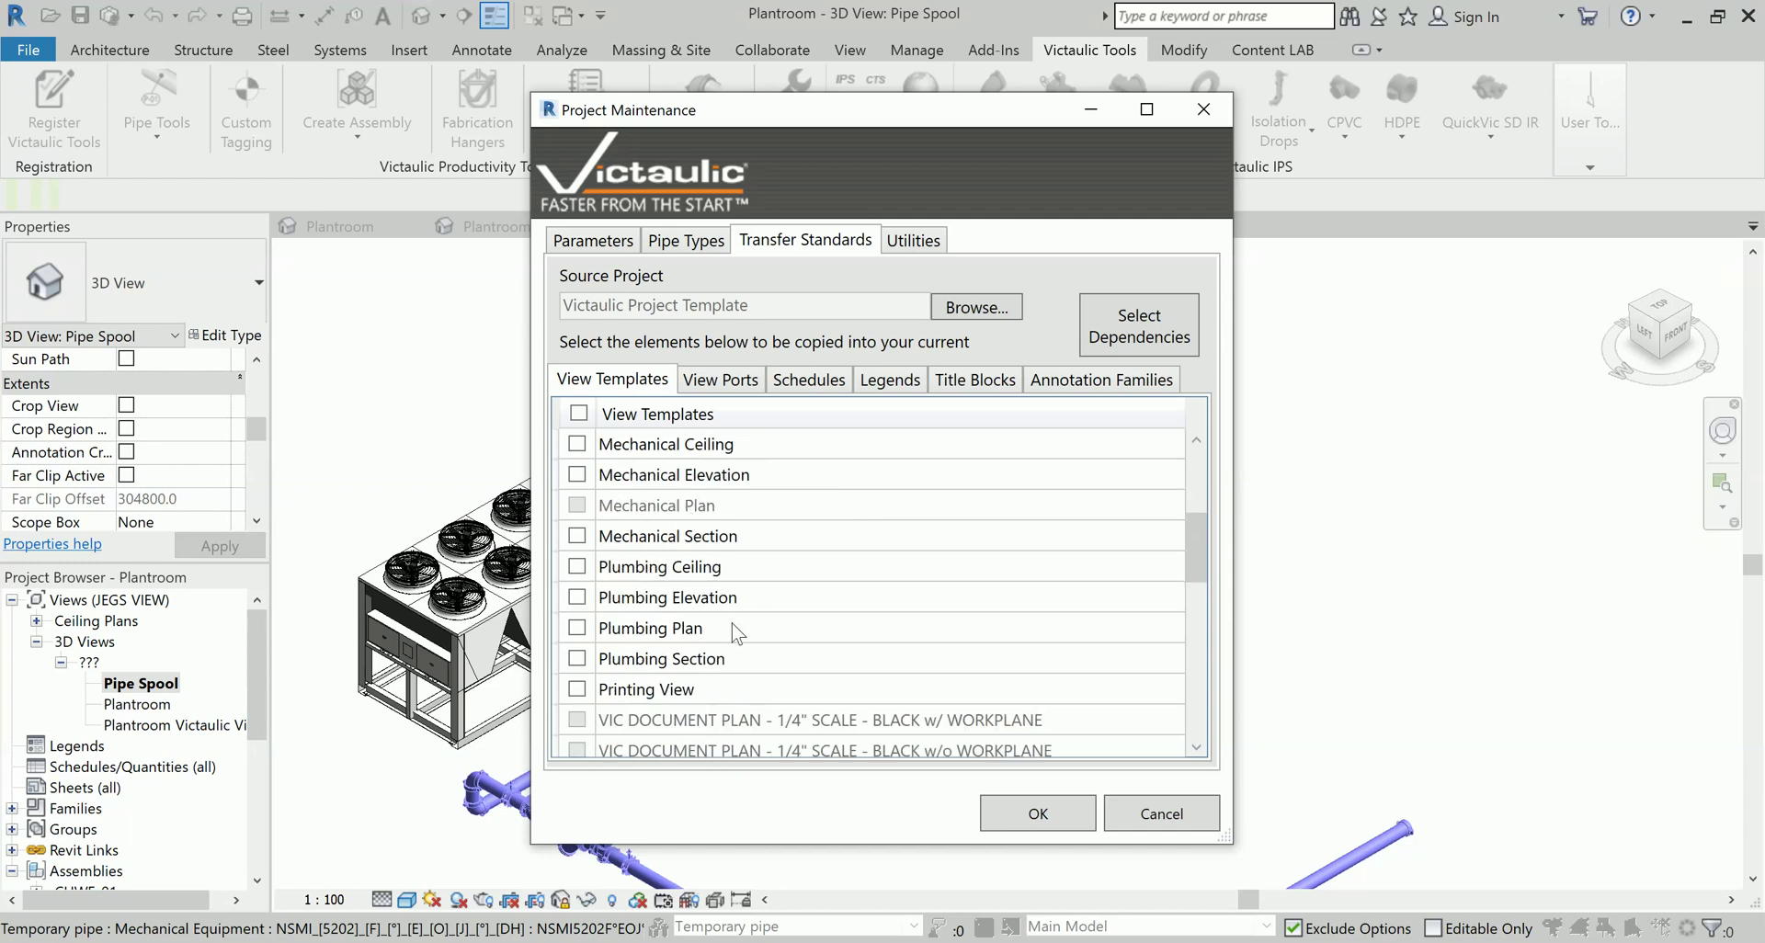
pyautogui.scroll(-2, 755, 611)
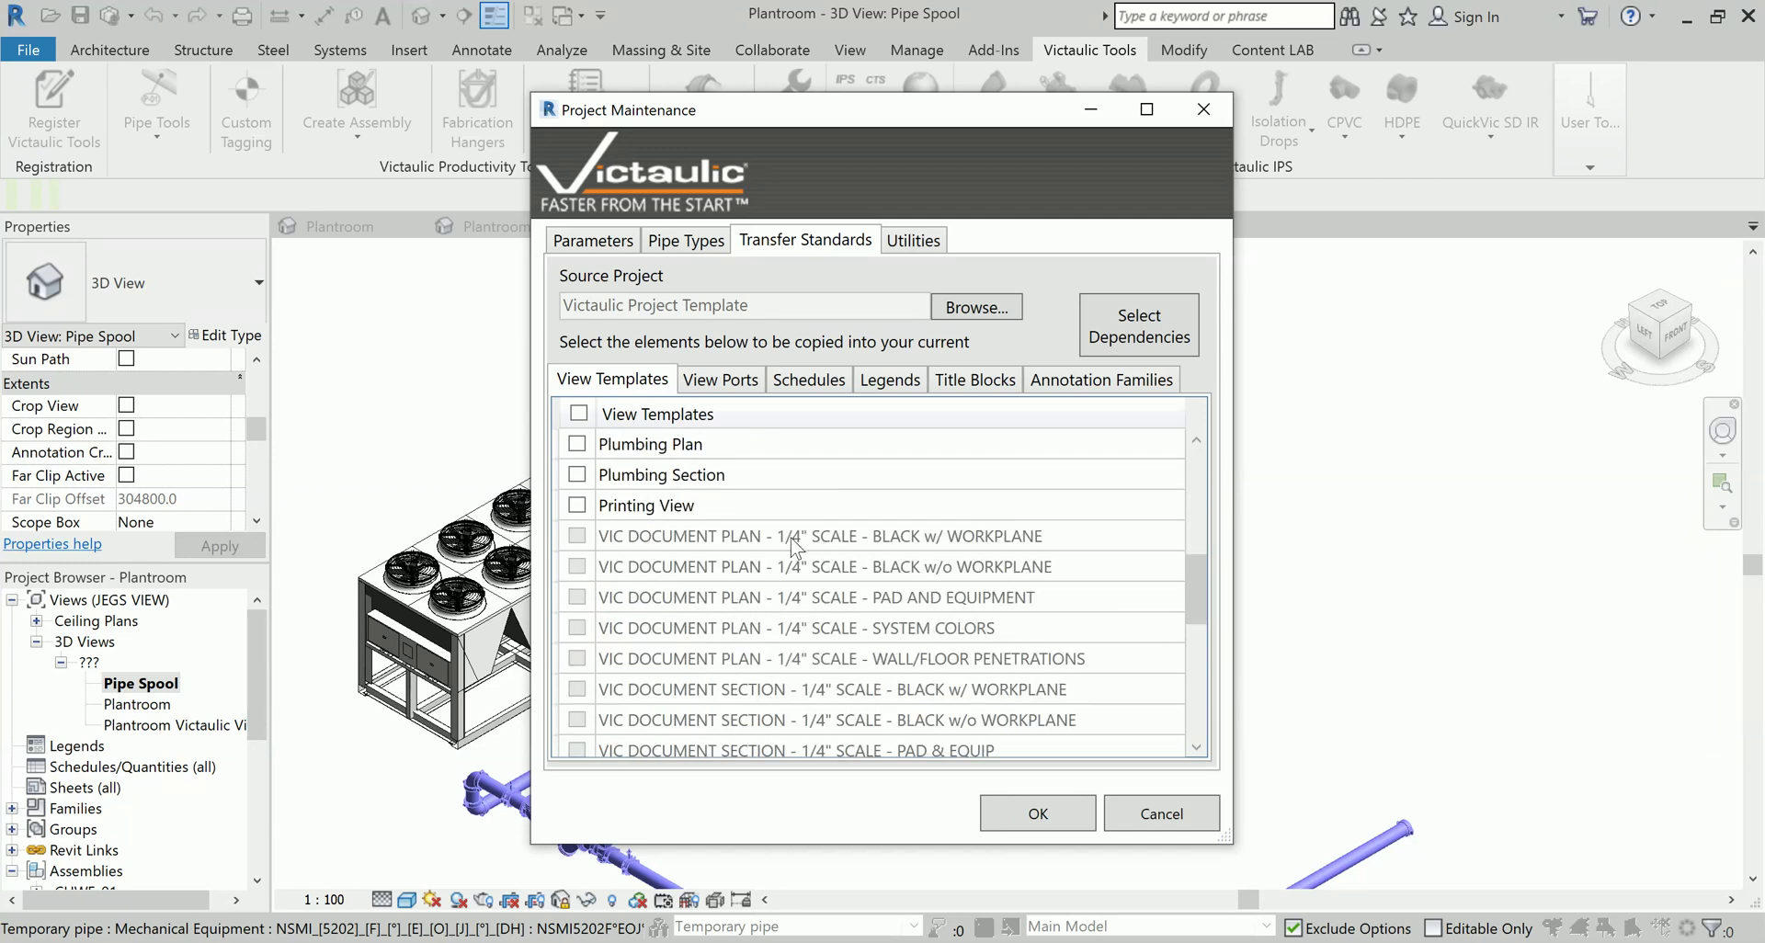
pyautogui.scroll(-3, 793, 544)
pyautogui.scroll(-2, 796, 545)
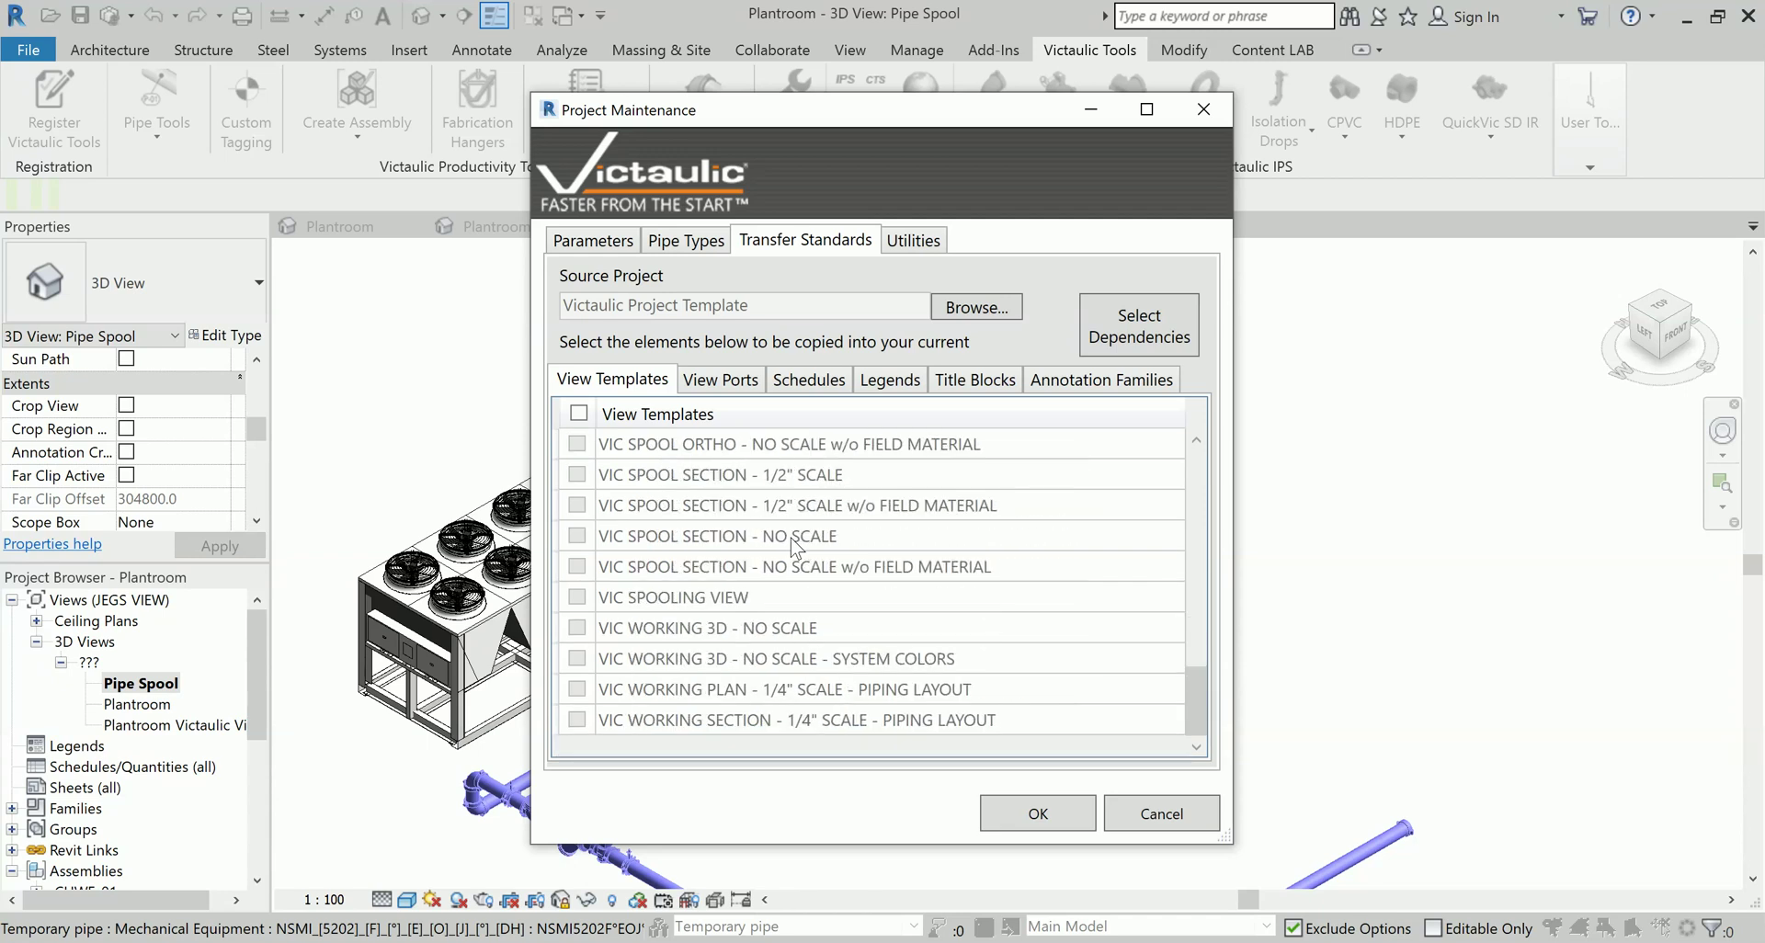
pyautogui.scroll(5, 796, 545)
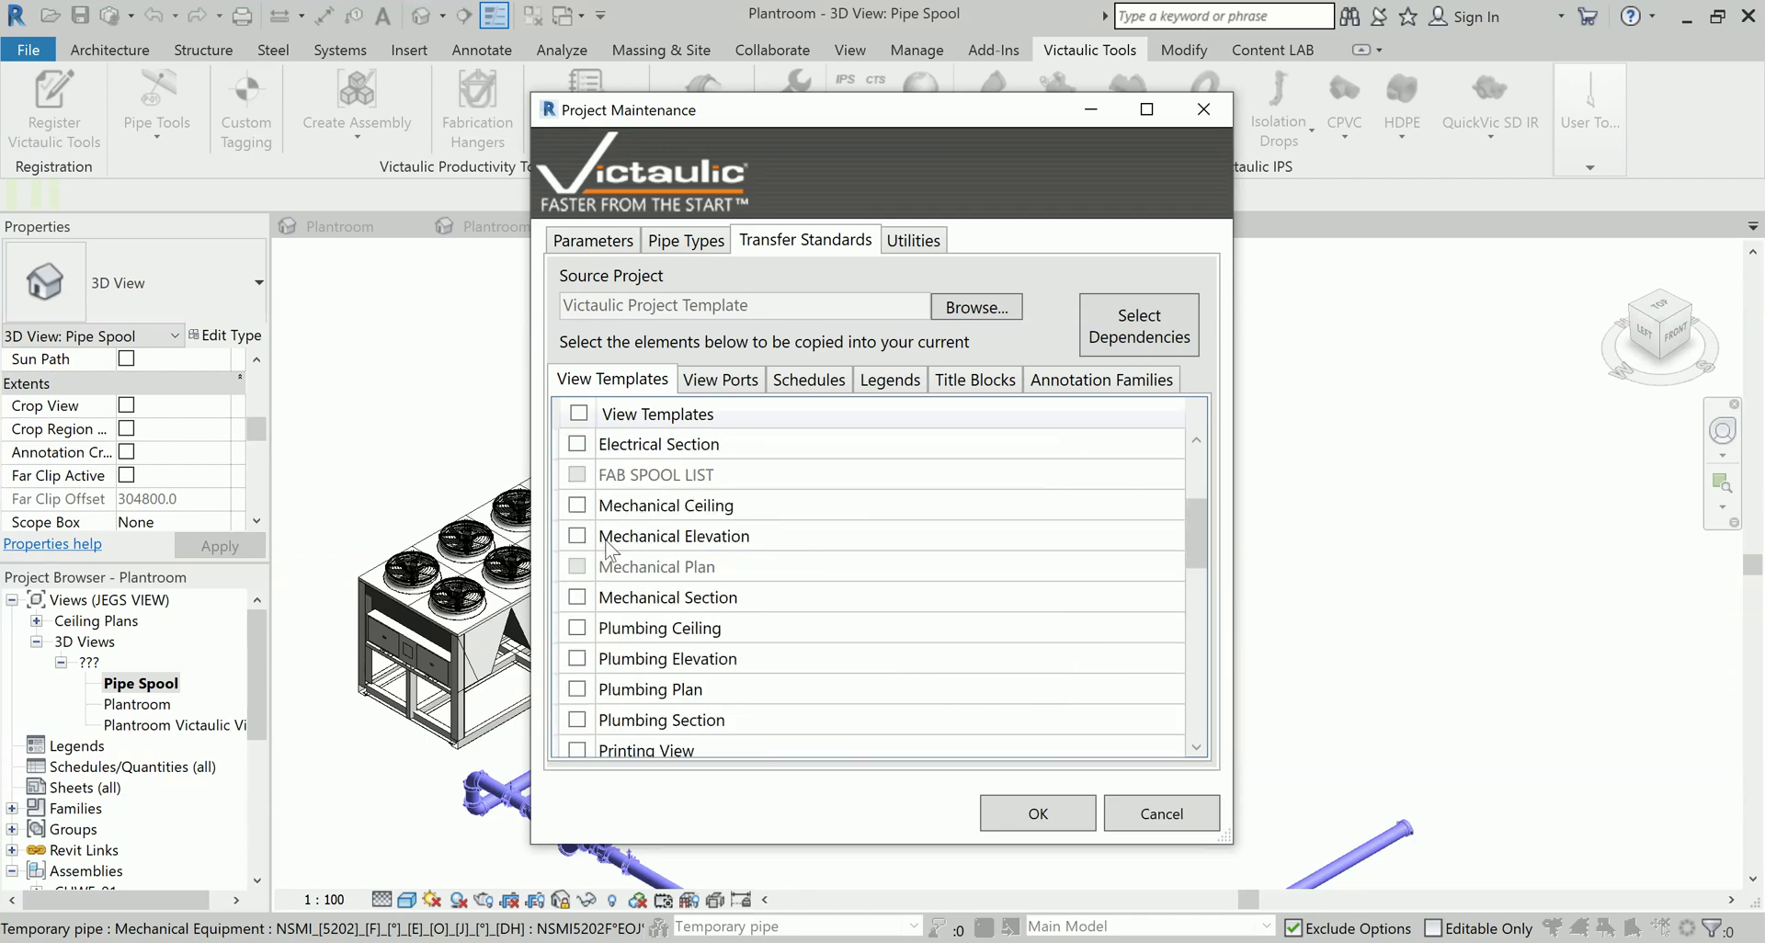
pyautogui.click(577, 536)
pyautogui.click(579, 534)
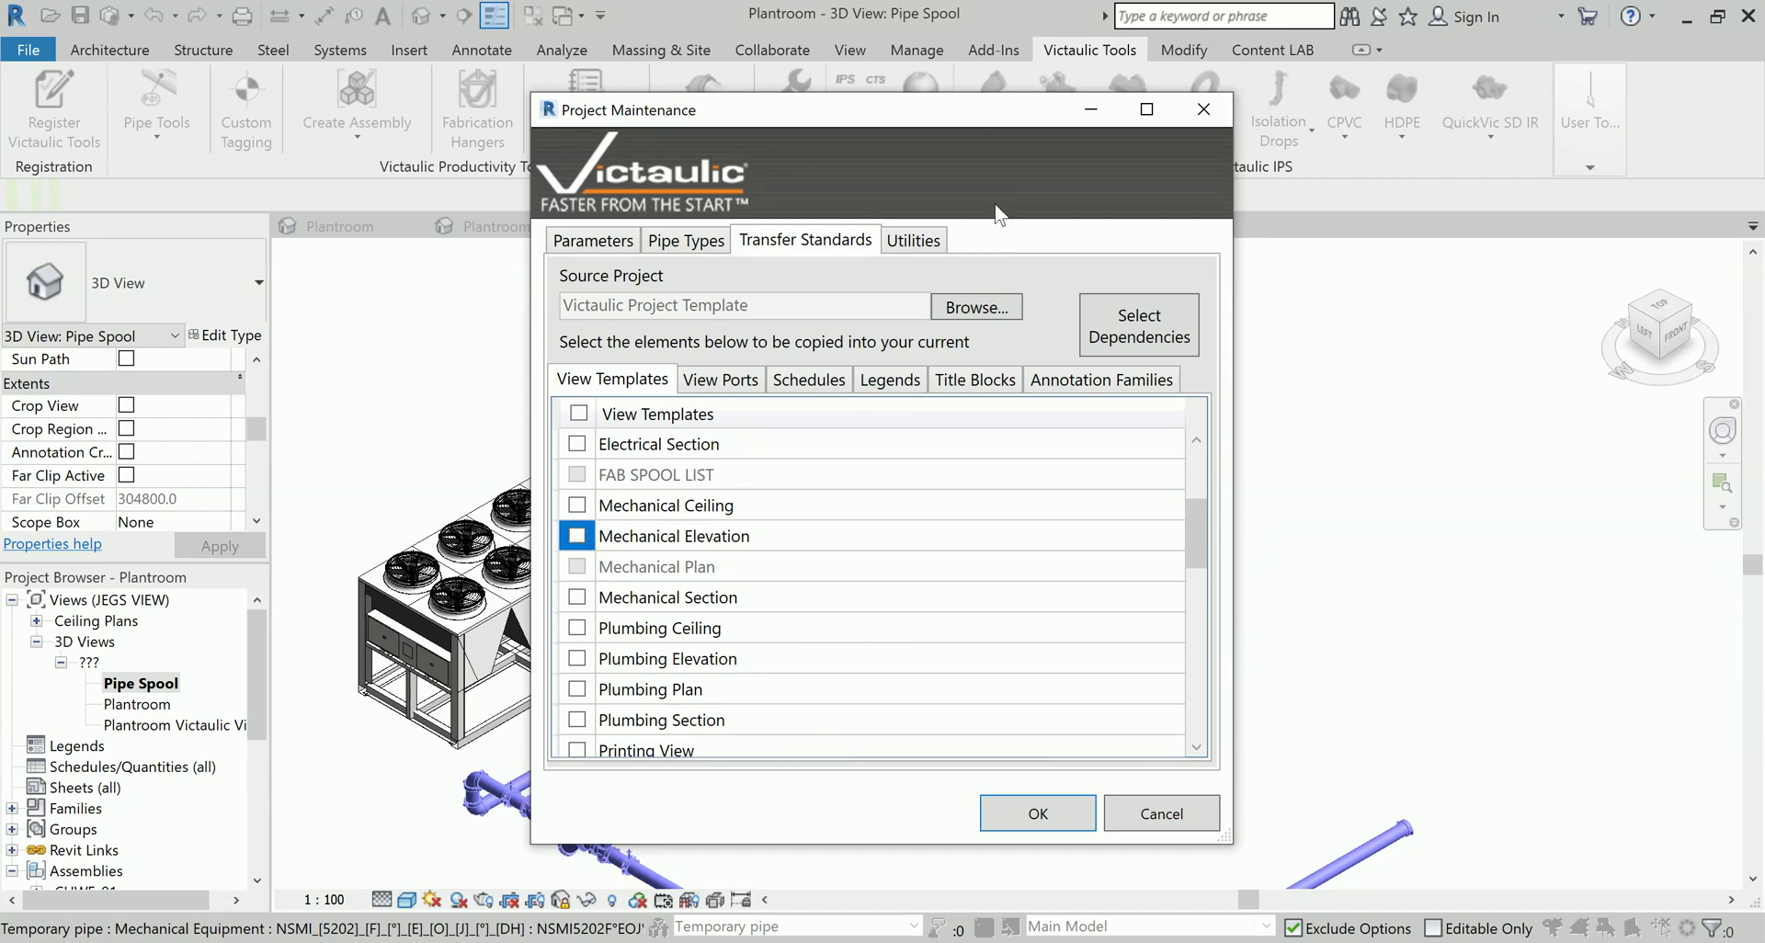
pyautogui.click(910, 242)
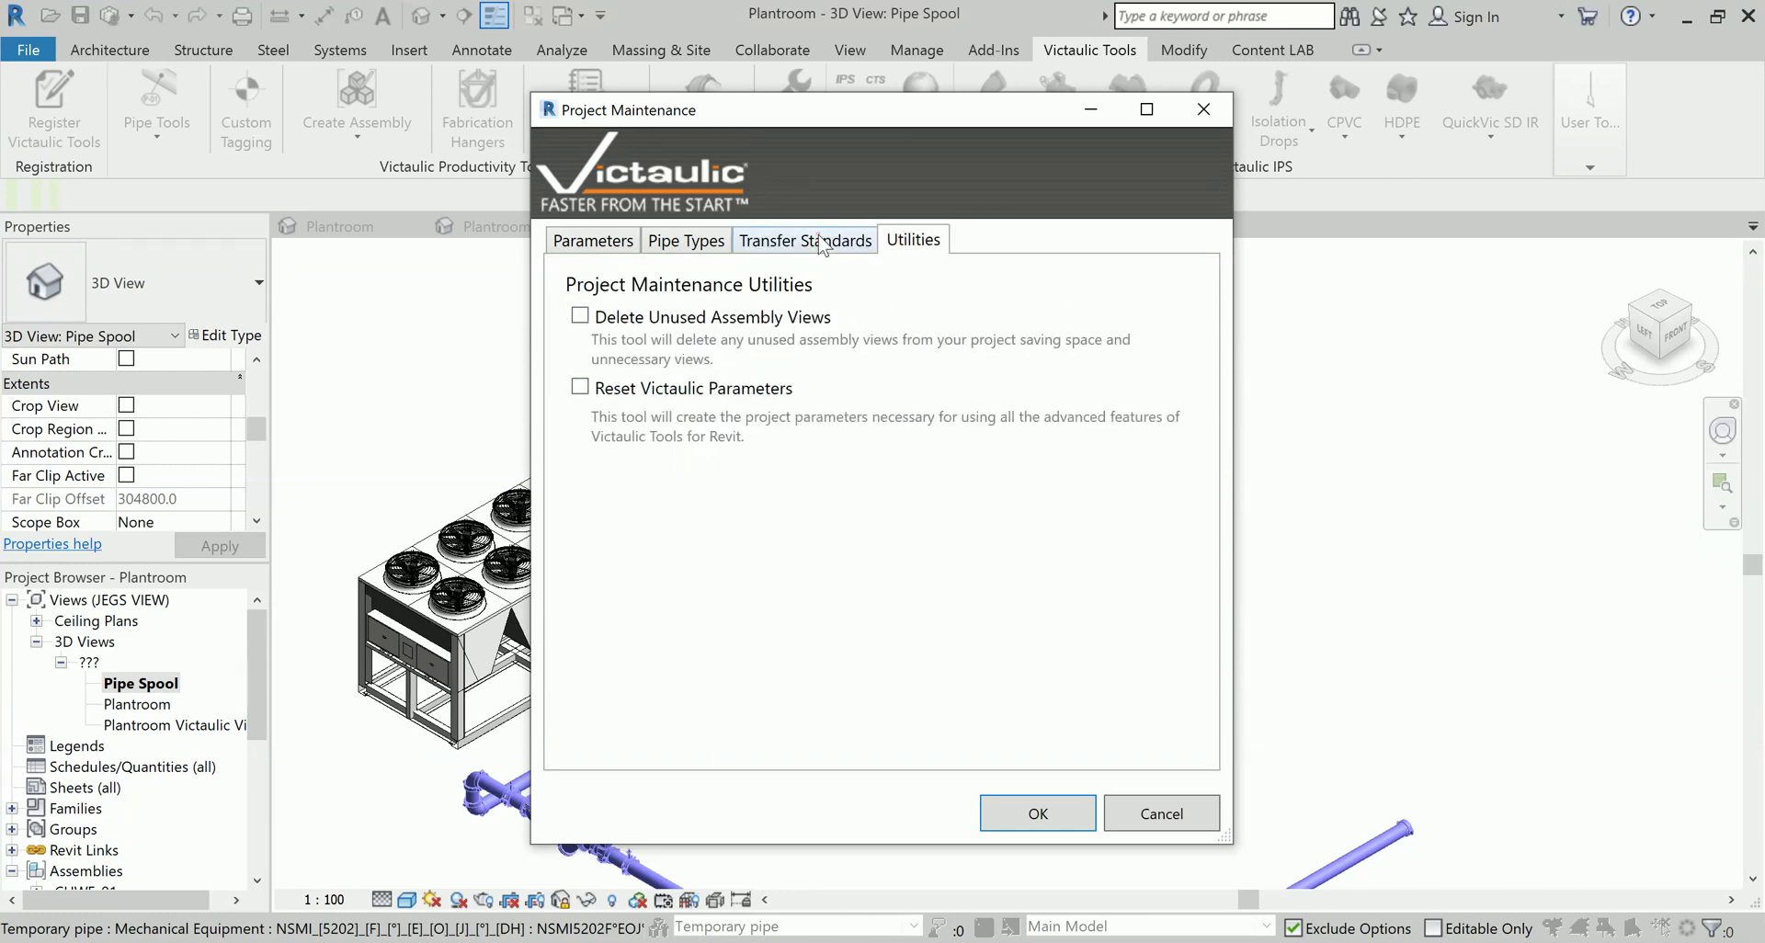
# - Review the View Ports, Schedules, Legends and Title Blocks available to transfer
pyautogui.click(813, 239)
pyautogui.click(752, 379)
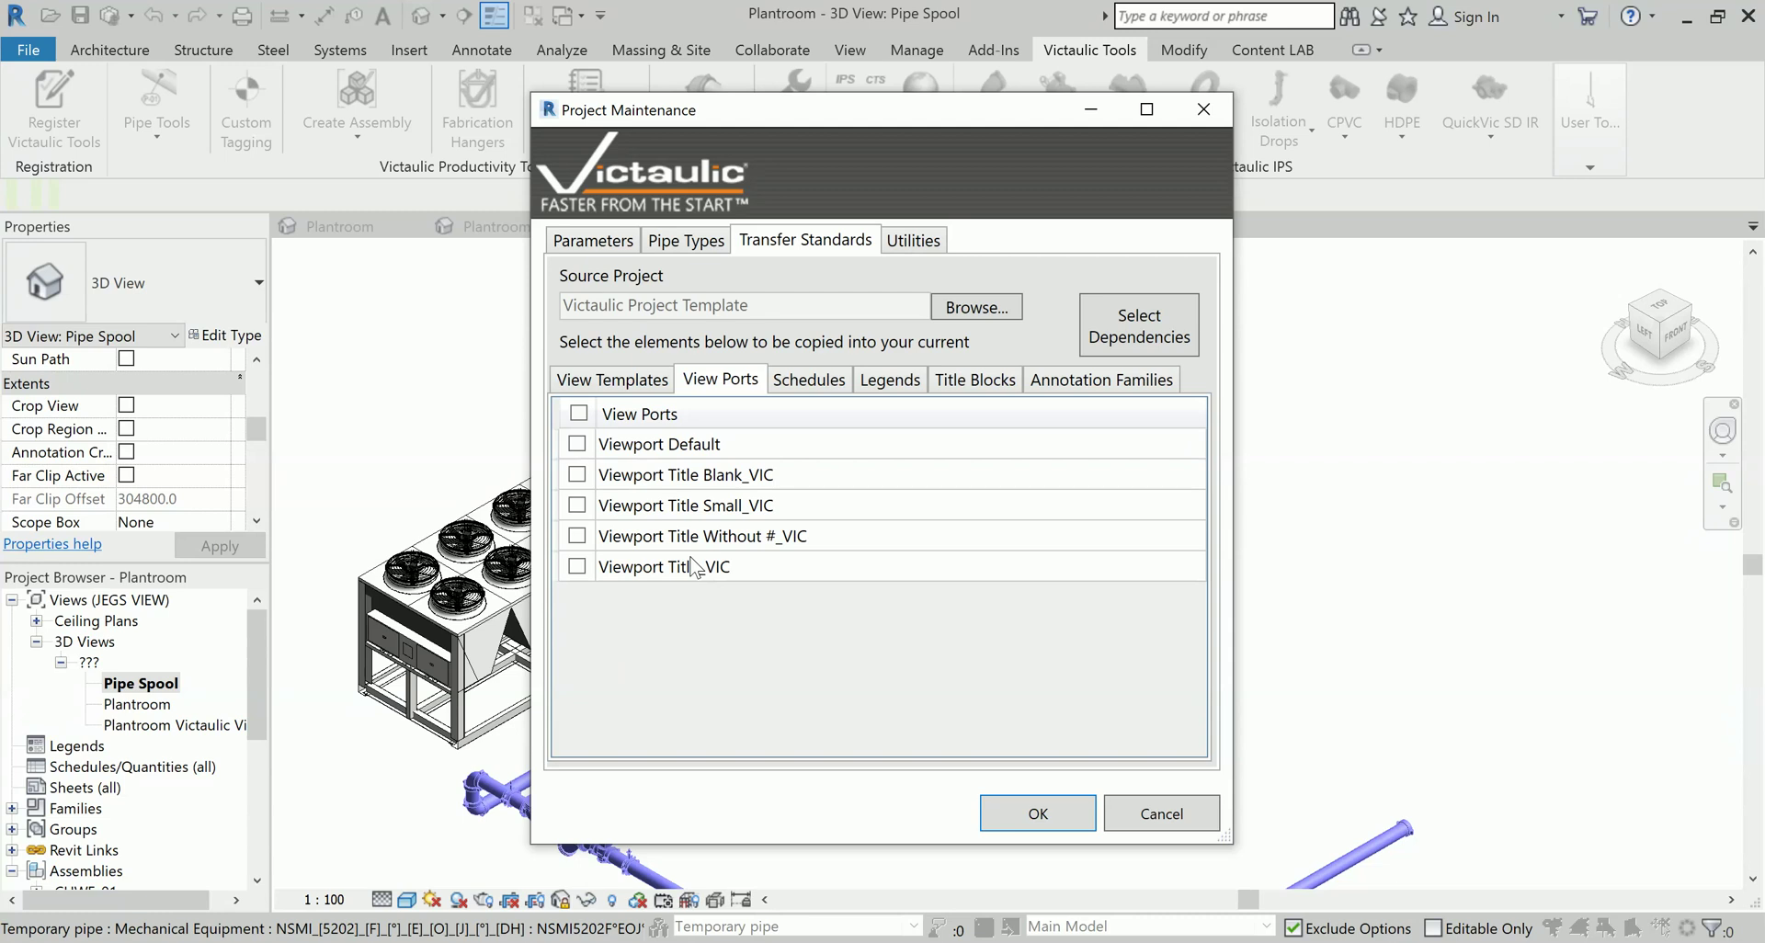
pyautogui.click(807, 377)
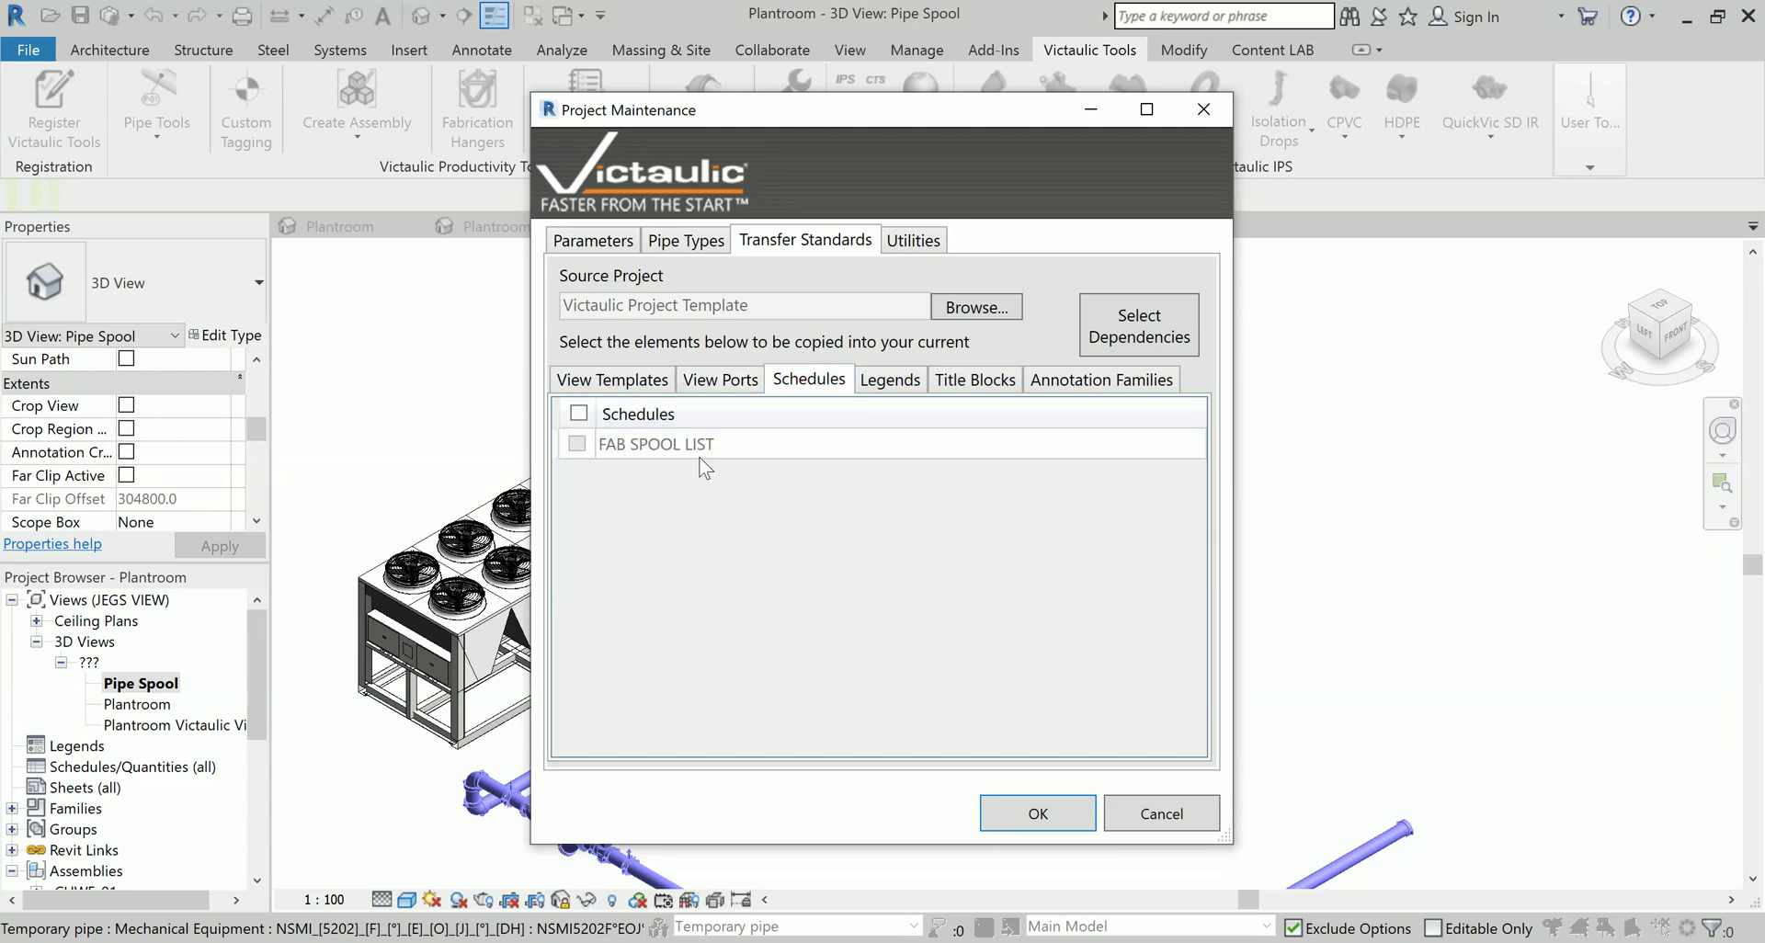
pyautogui.click(888, 380)
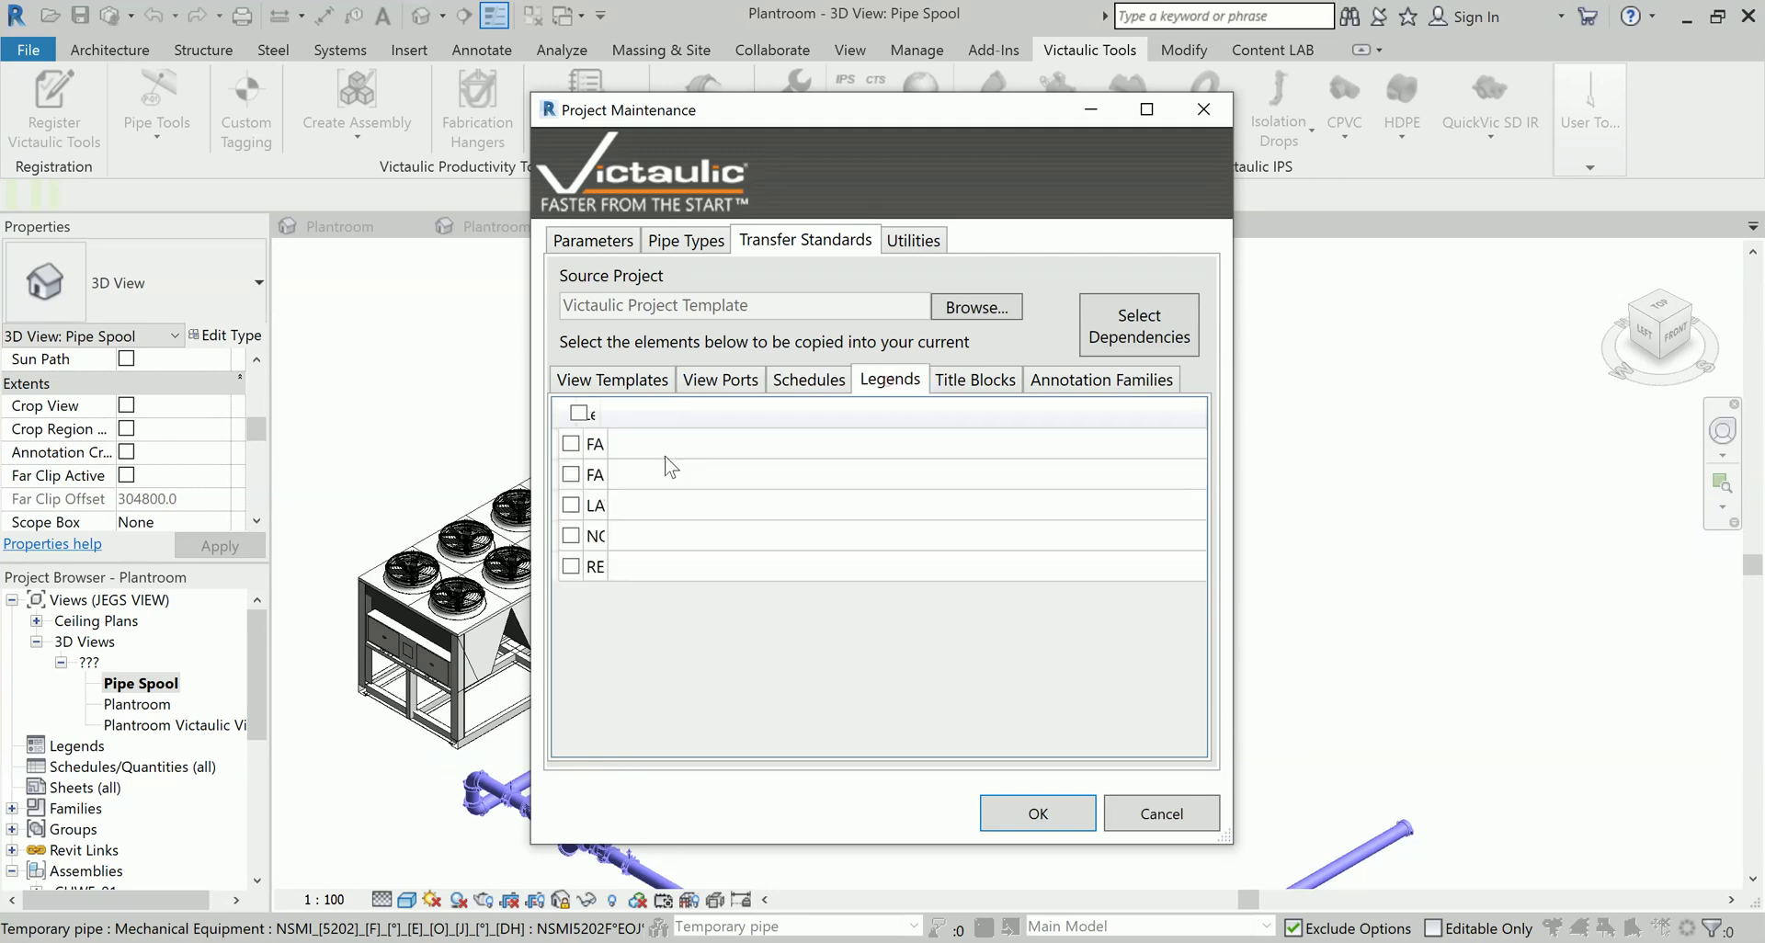
pyautogui.click(974, 380)
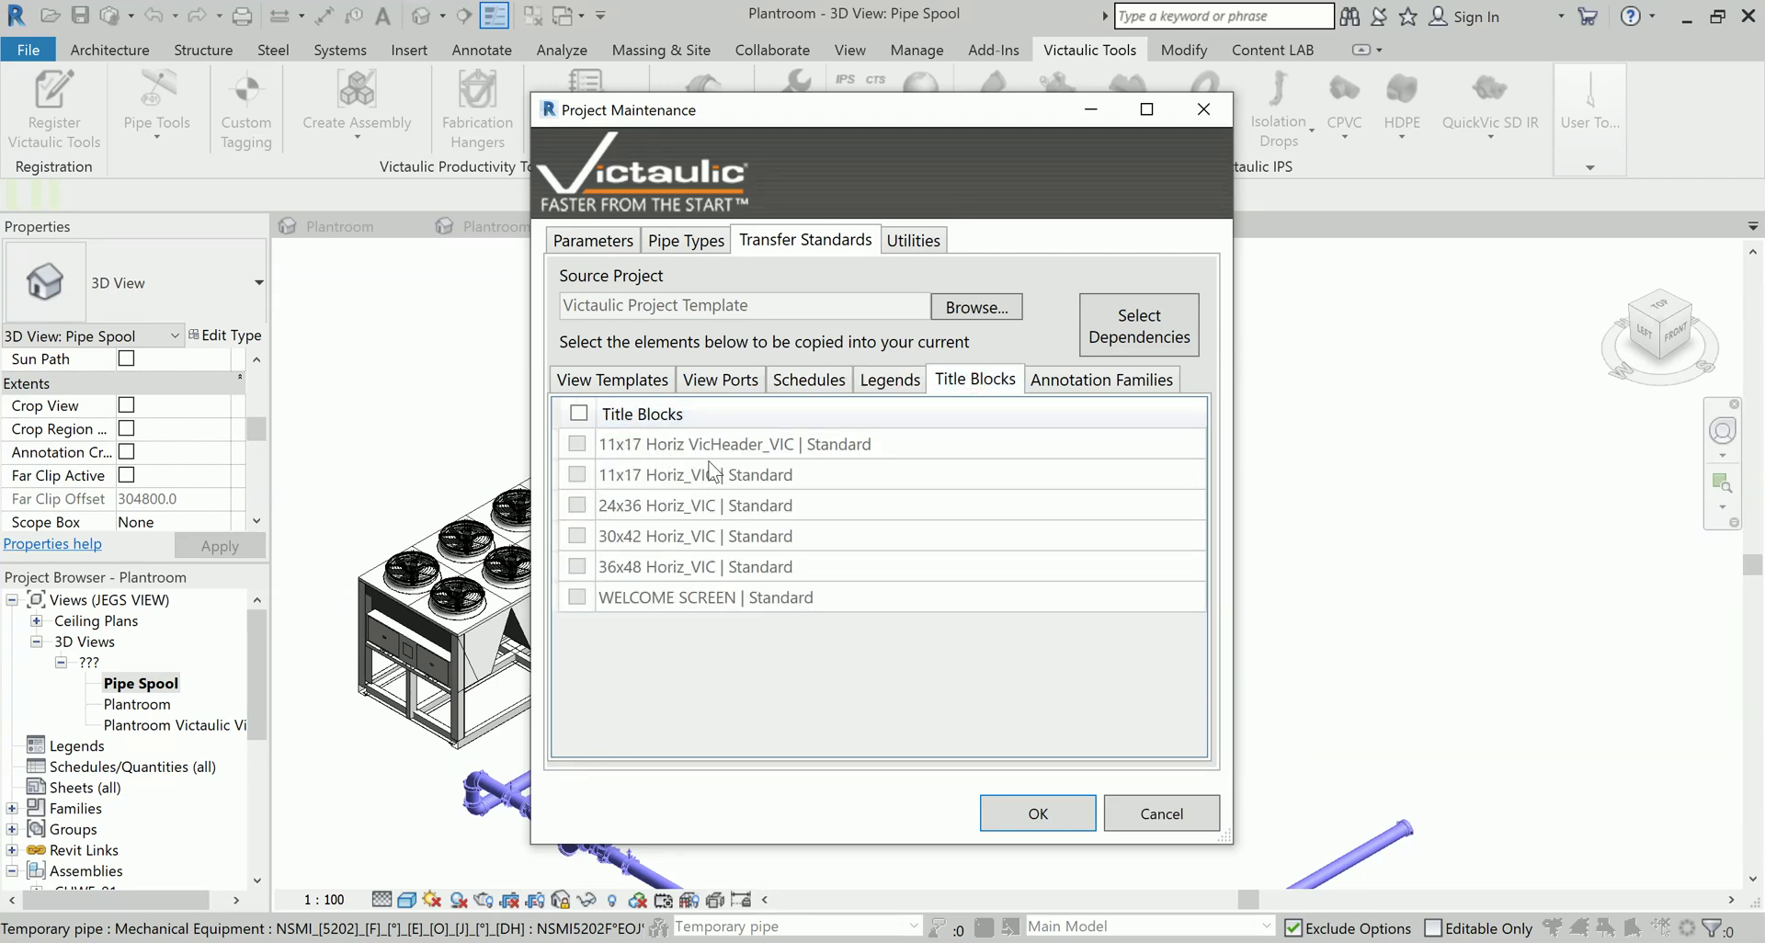
# - Browse the Annotation Families list, then close Project Maintenance with OK without copying
pyautogui.click(1114, 379)
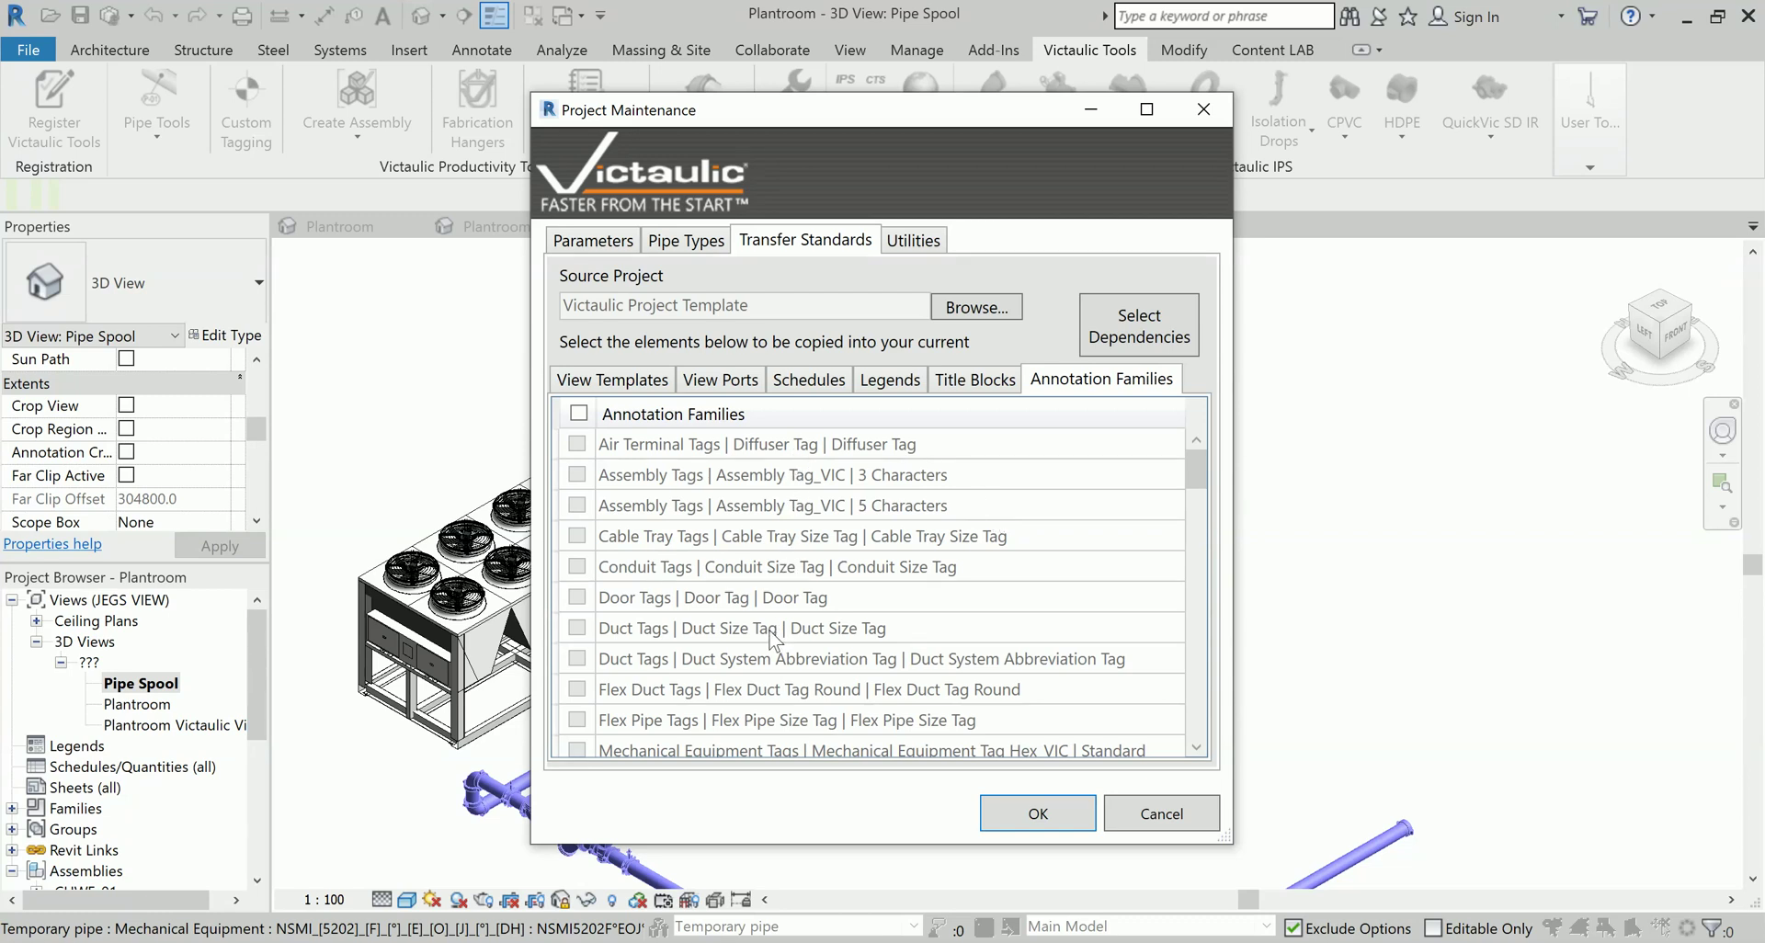
pyautogui.scroll(-10, 765, 496)
pyautogui.scroll(-5, 763, 486)
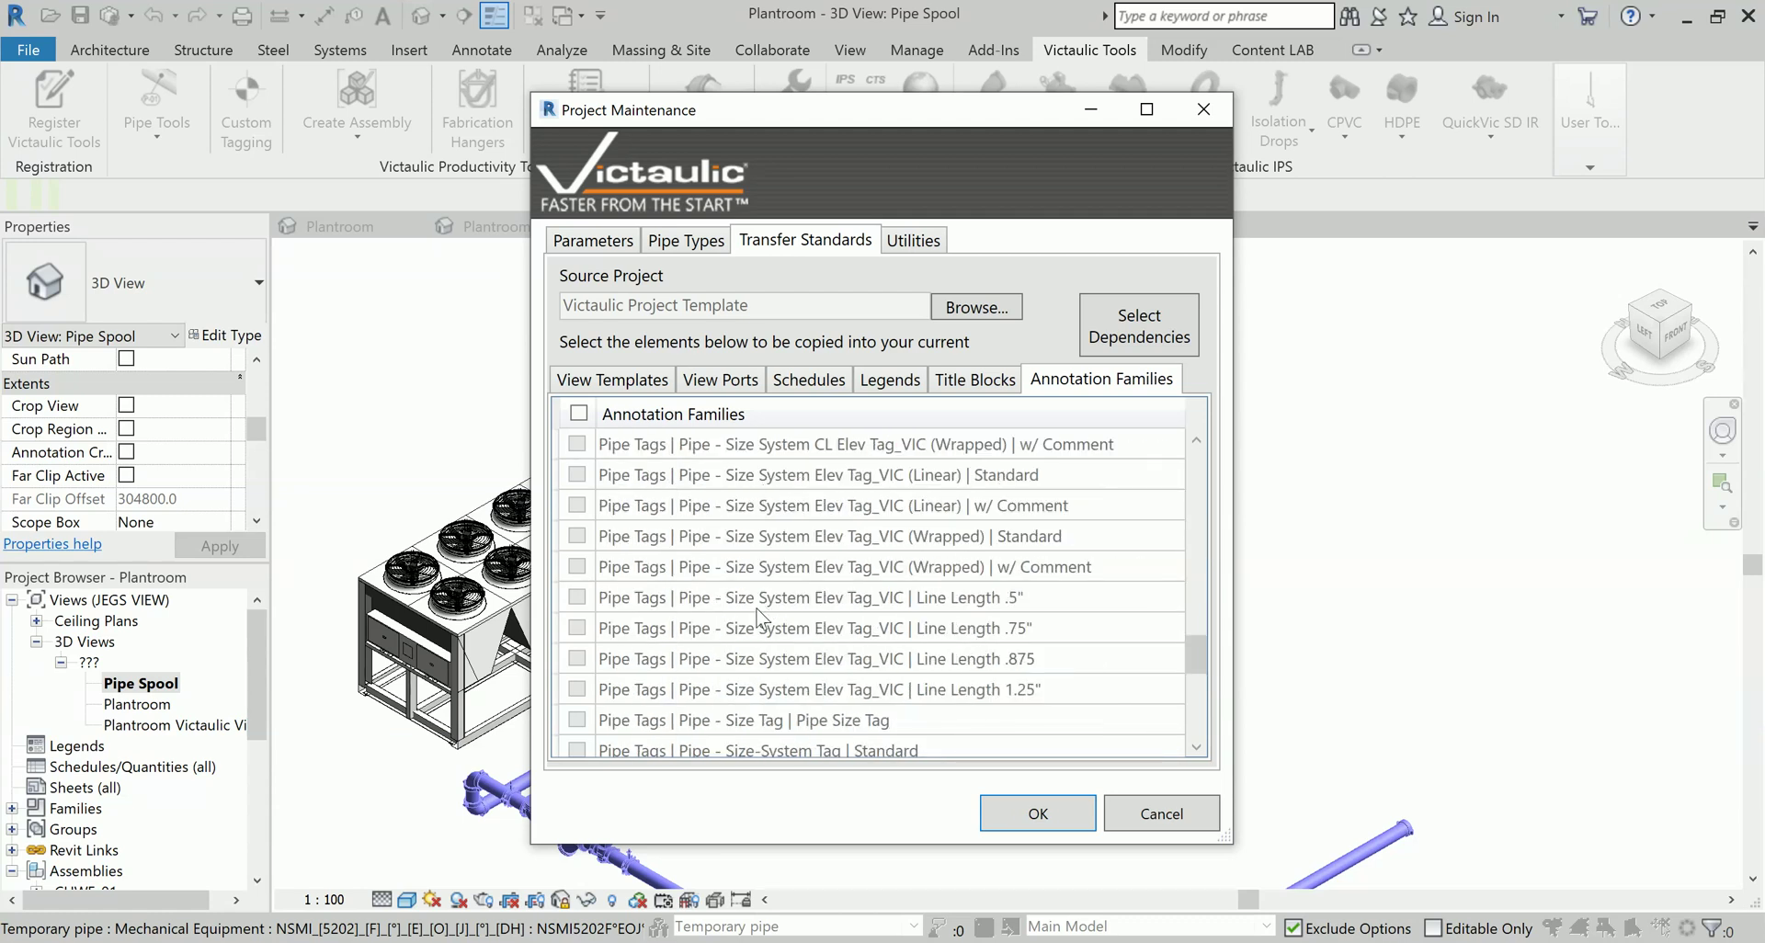
pyautogui.scroll(6, 762, 614)
pyautogui.scroll(-10, 761, 614)
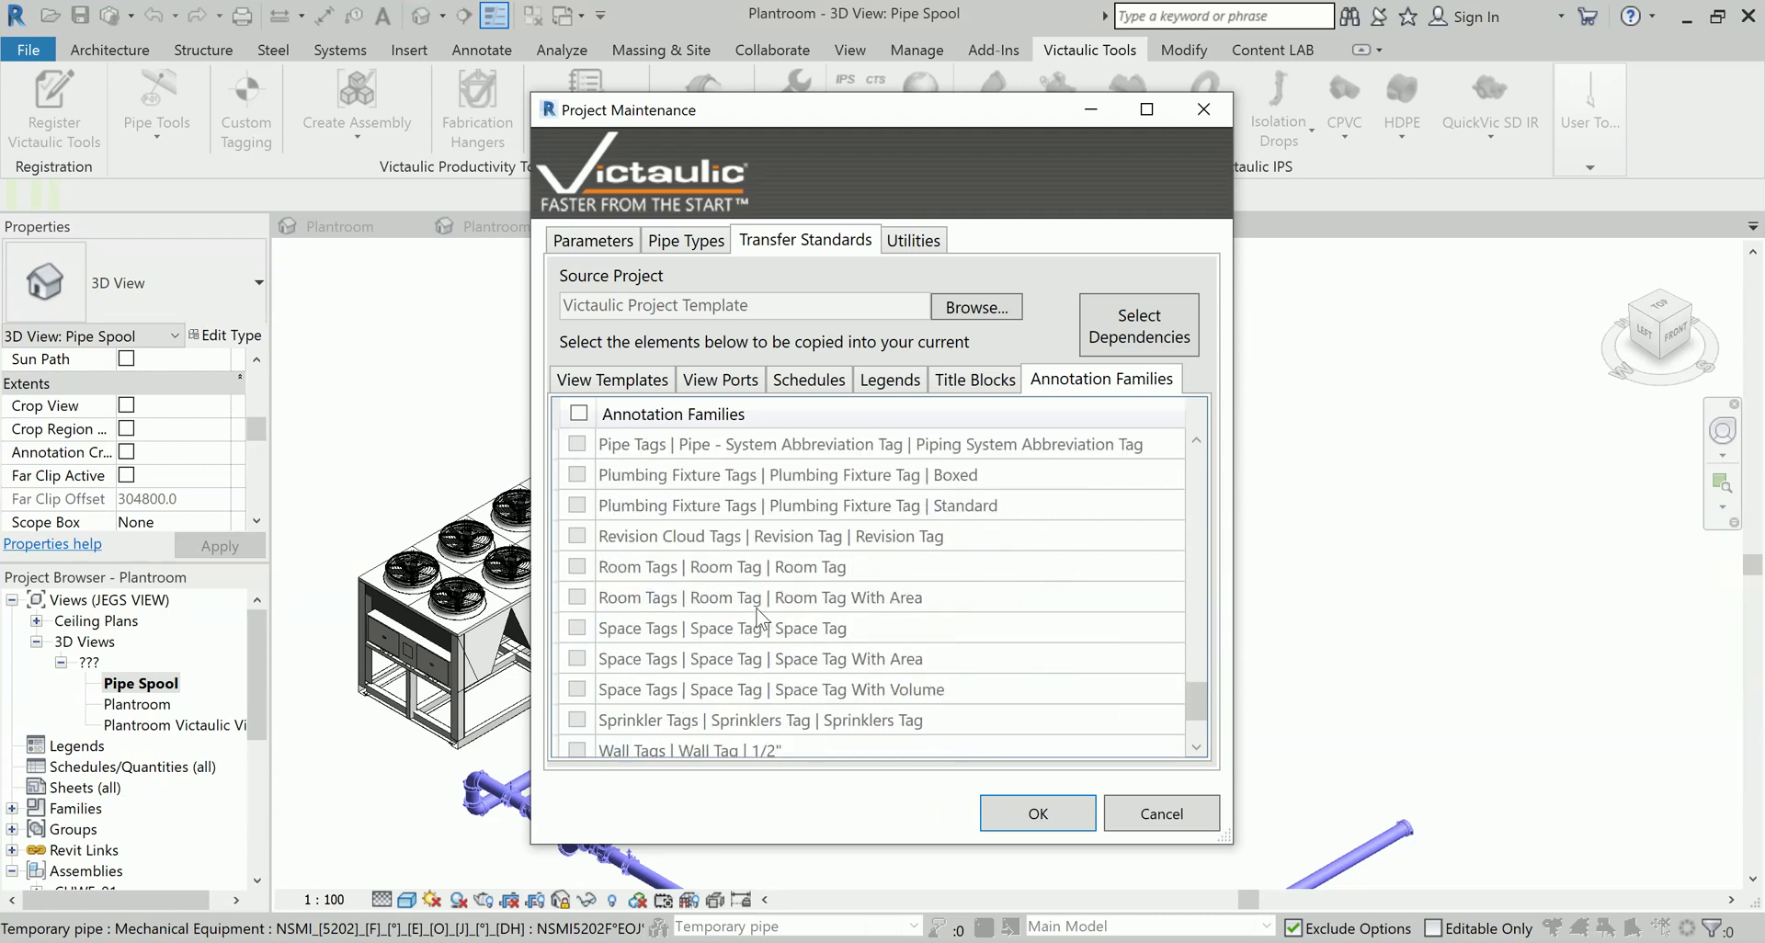
pyautogui.scroll(-2, 759, 616)
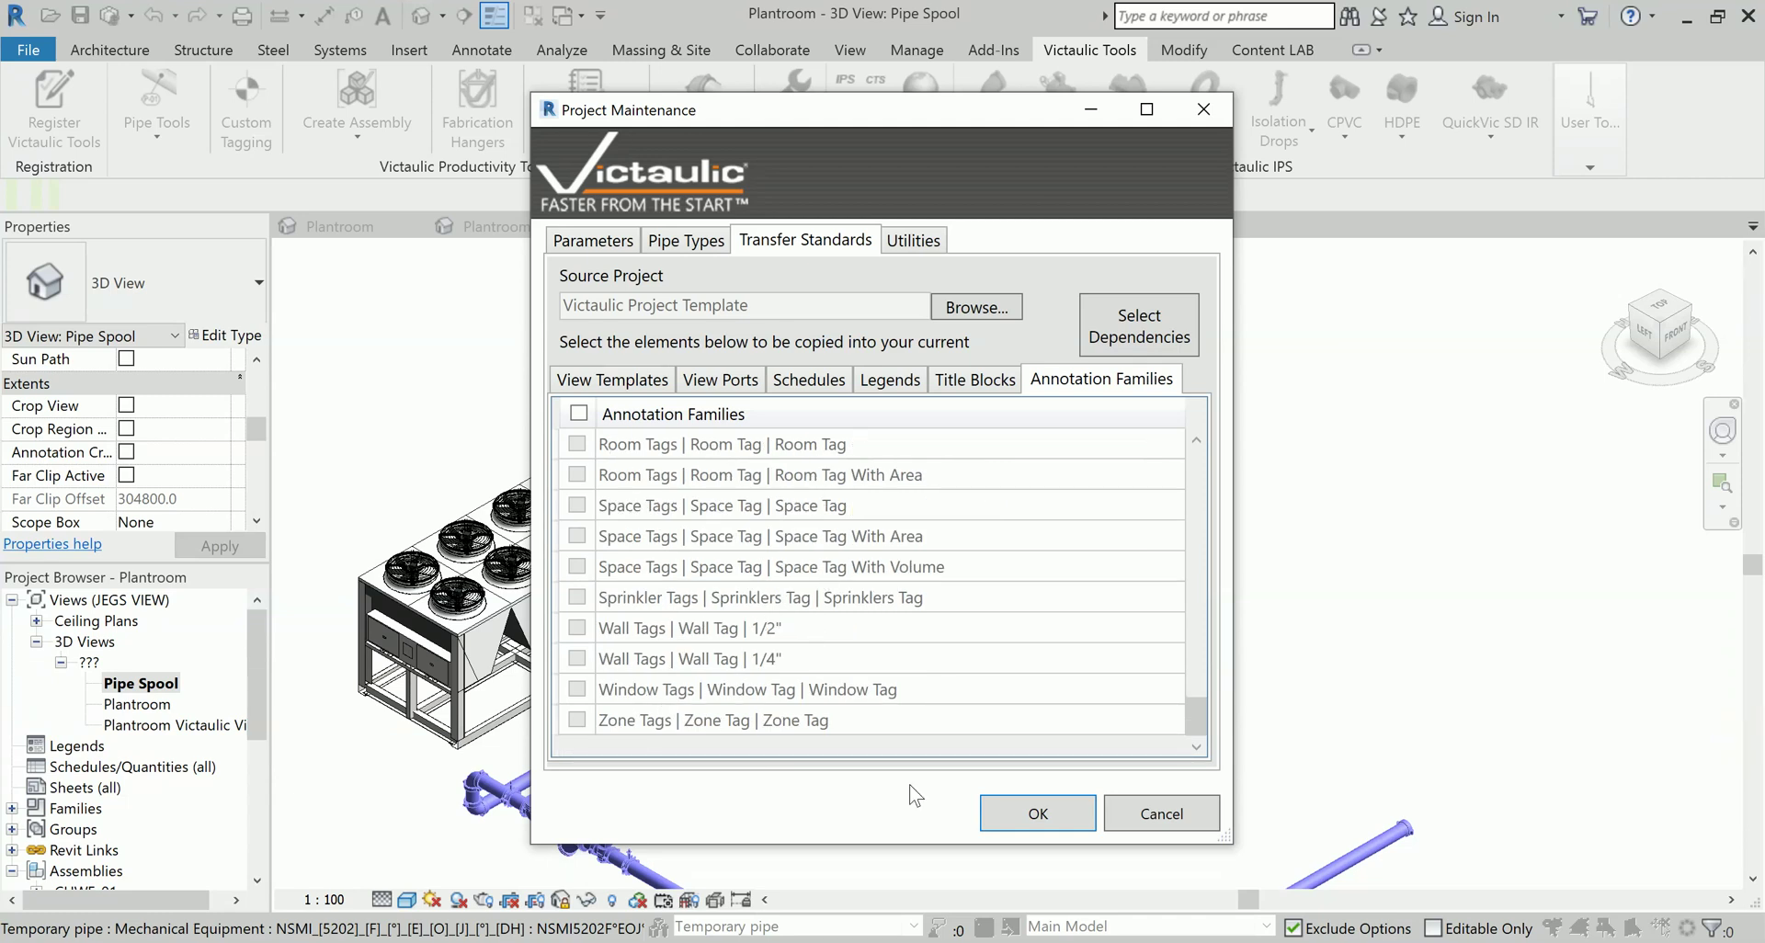
pyautogui.click(1025, 811)
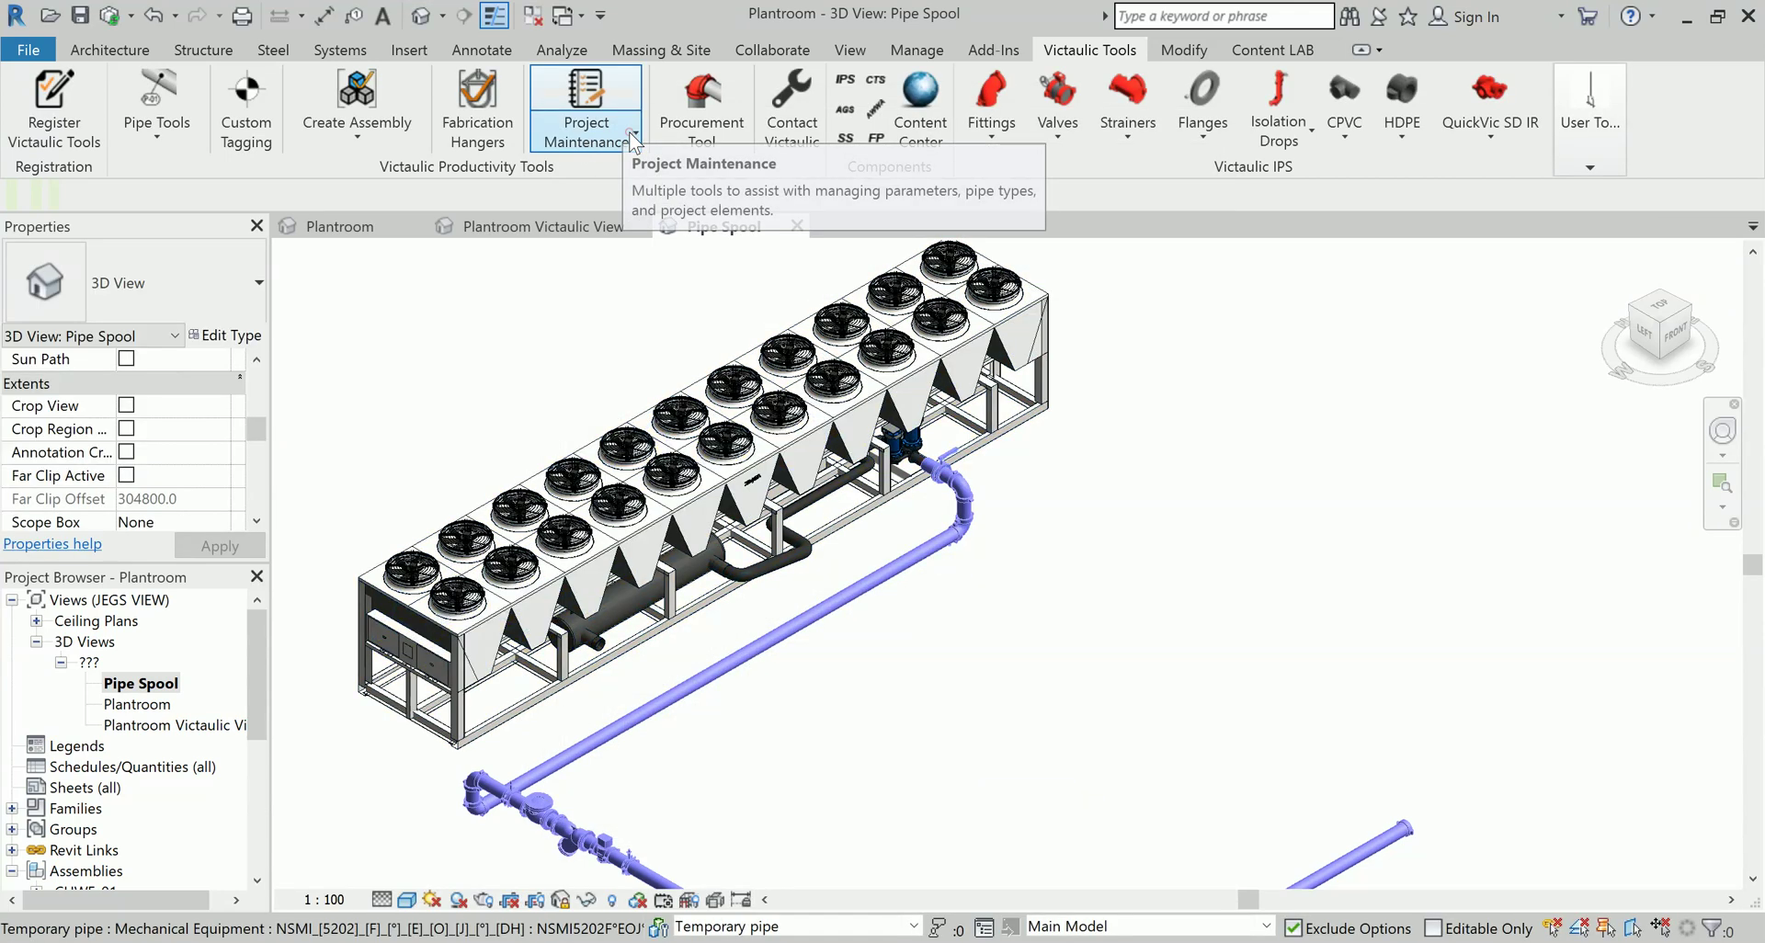
pyautogui.click(629, 130)
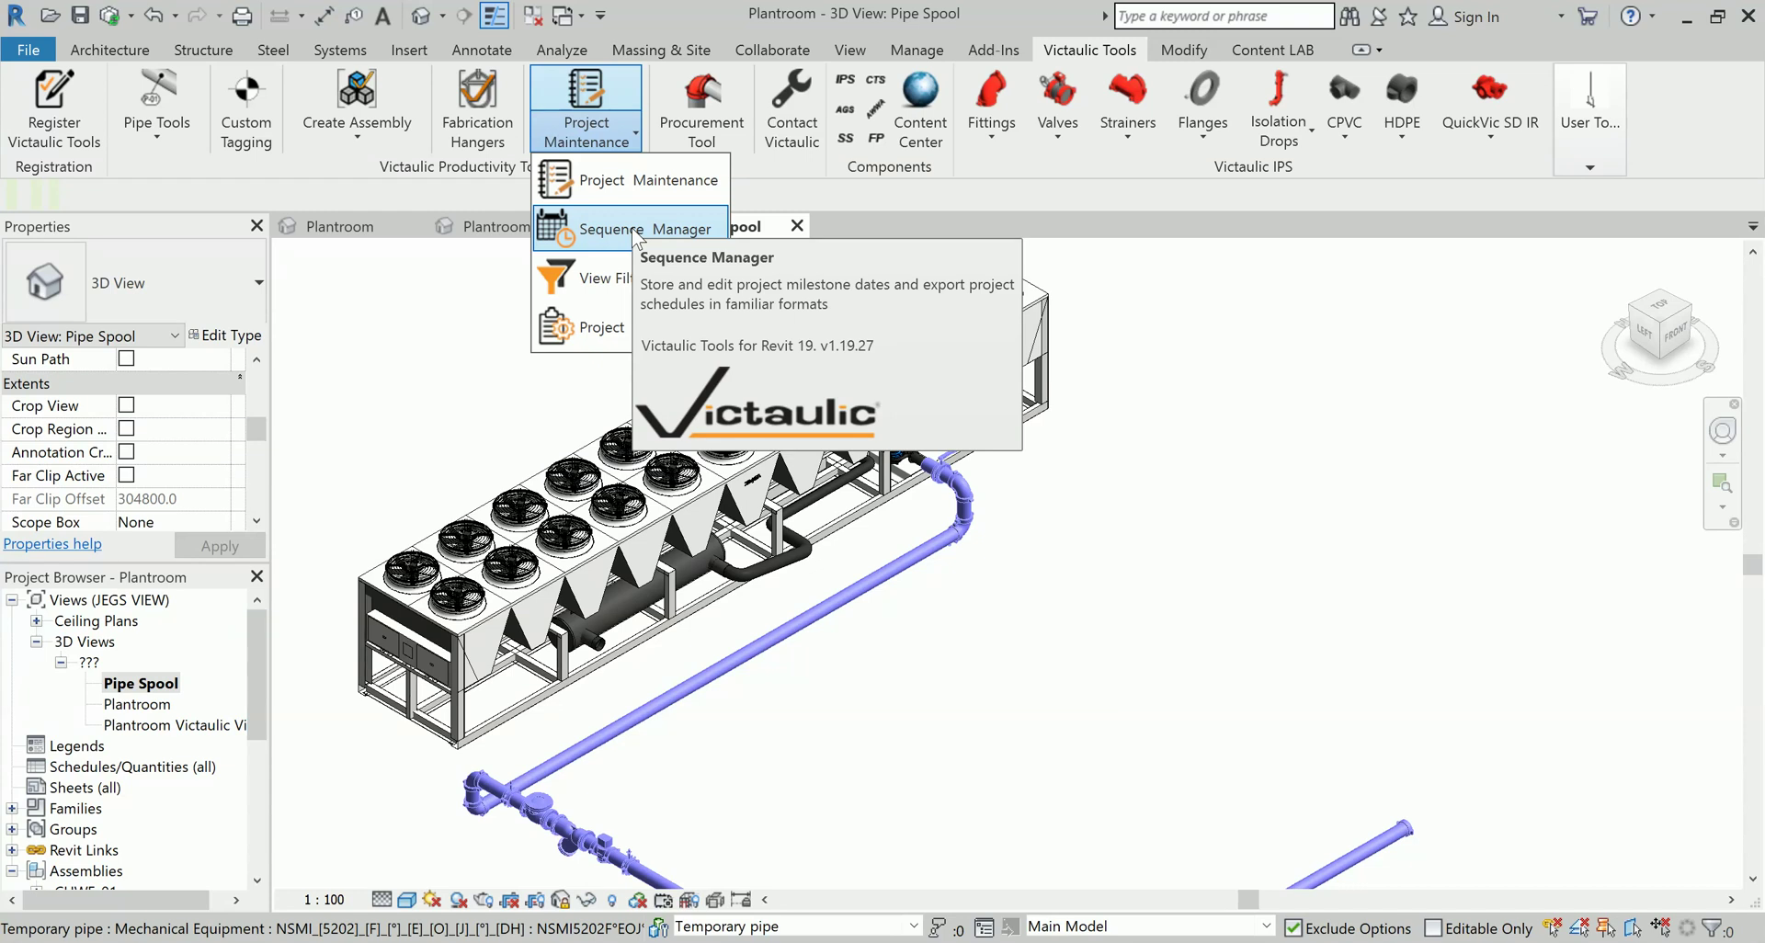
pyautogui.click(1285, 363)
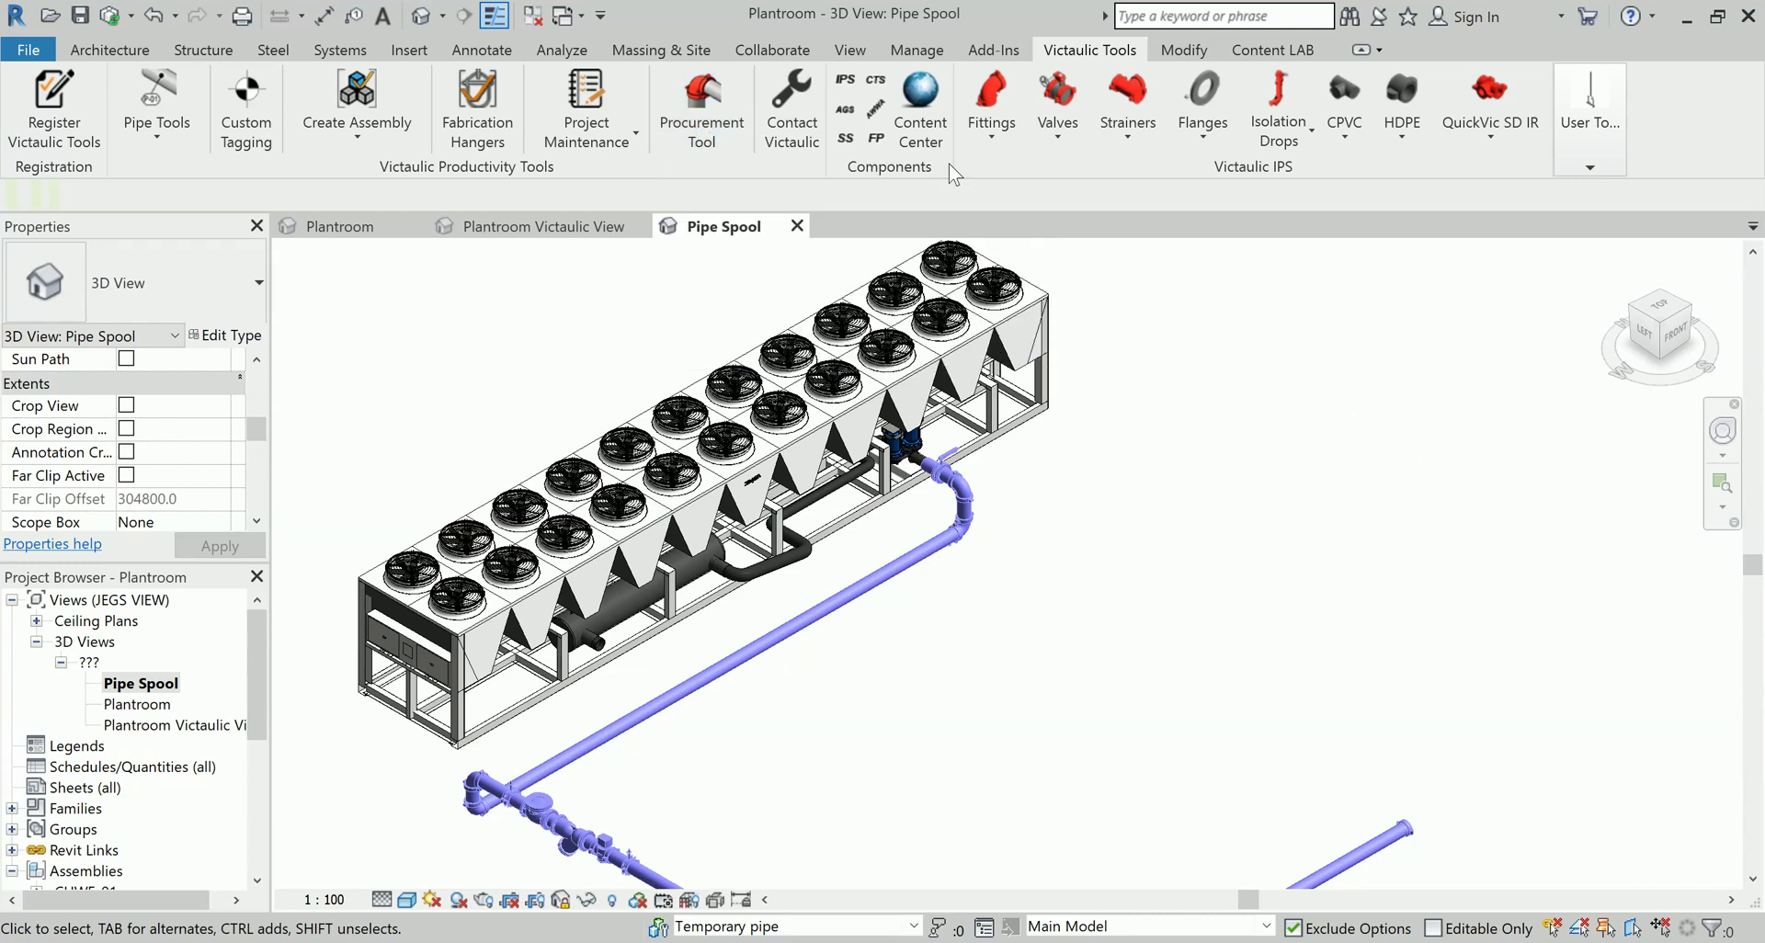
pyautogui.click(1015, 145)
pyautogui.click(1058, 136)
pyautogui.click(1123, 135)
pyautogui.click(1203, 129)
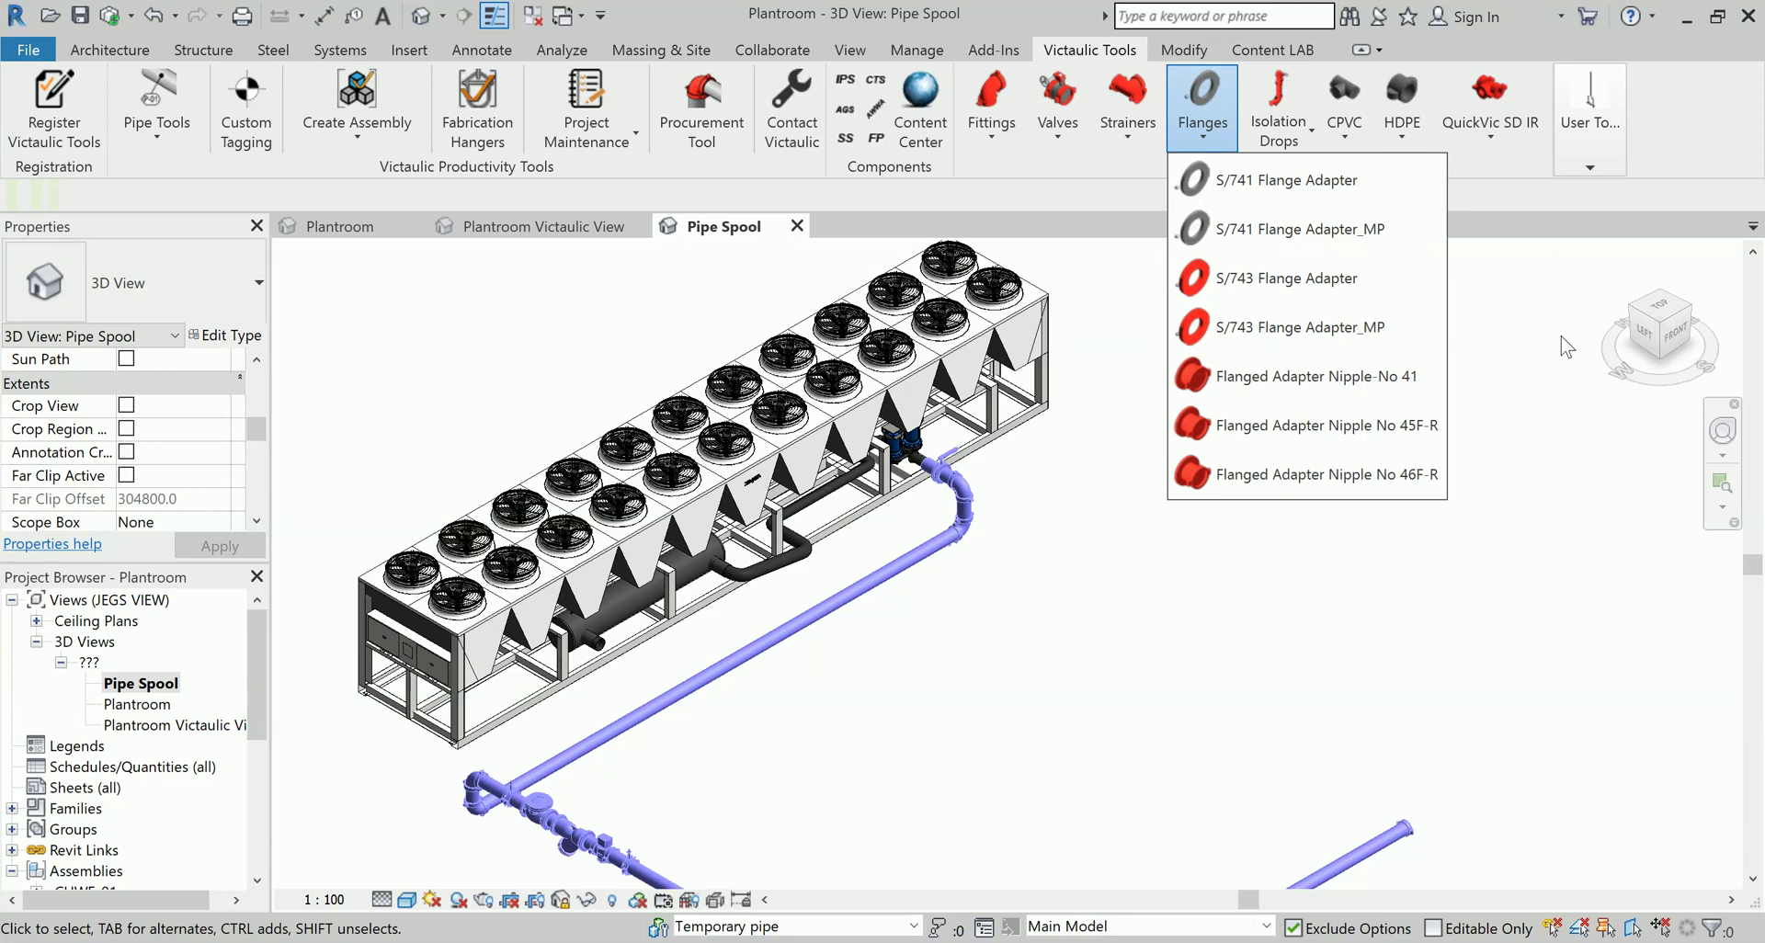
pyautogui.click(1525, 360)
pyautogui.click(1588, 169)
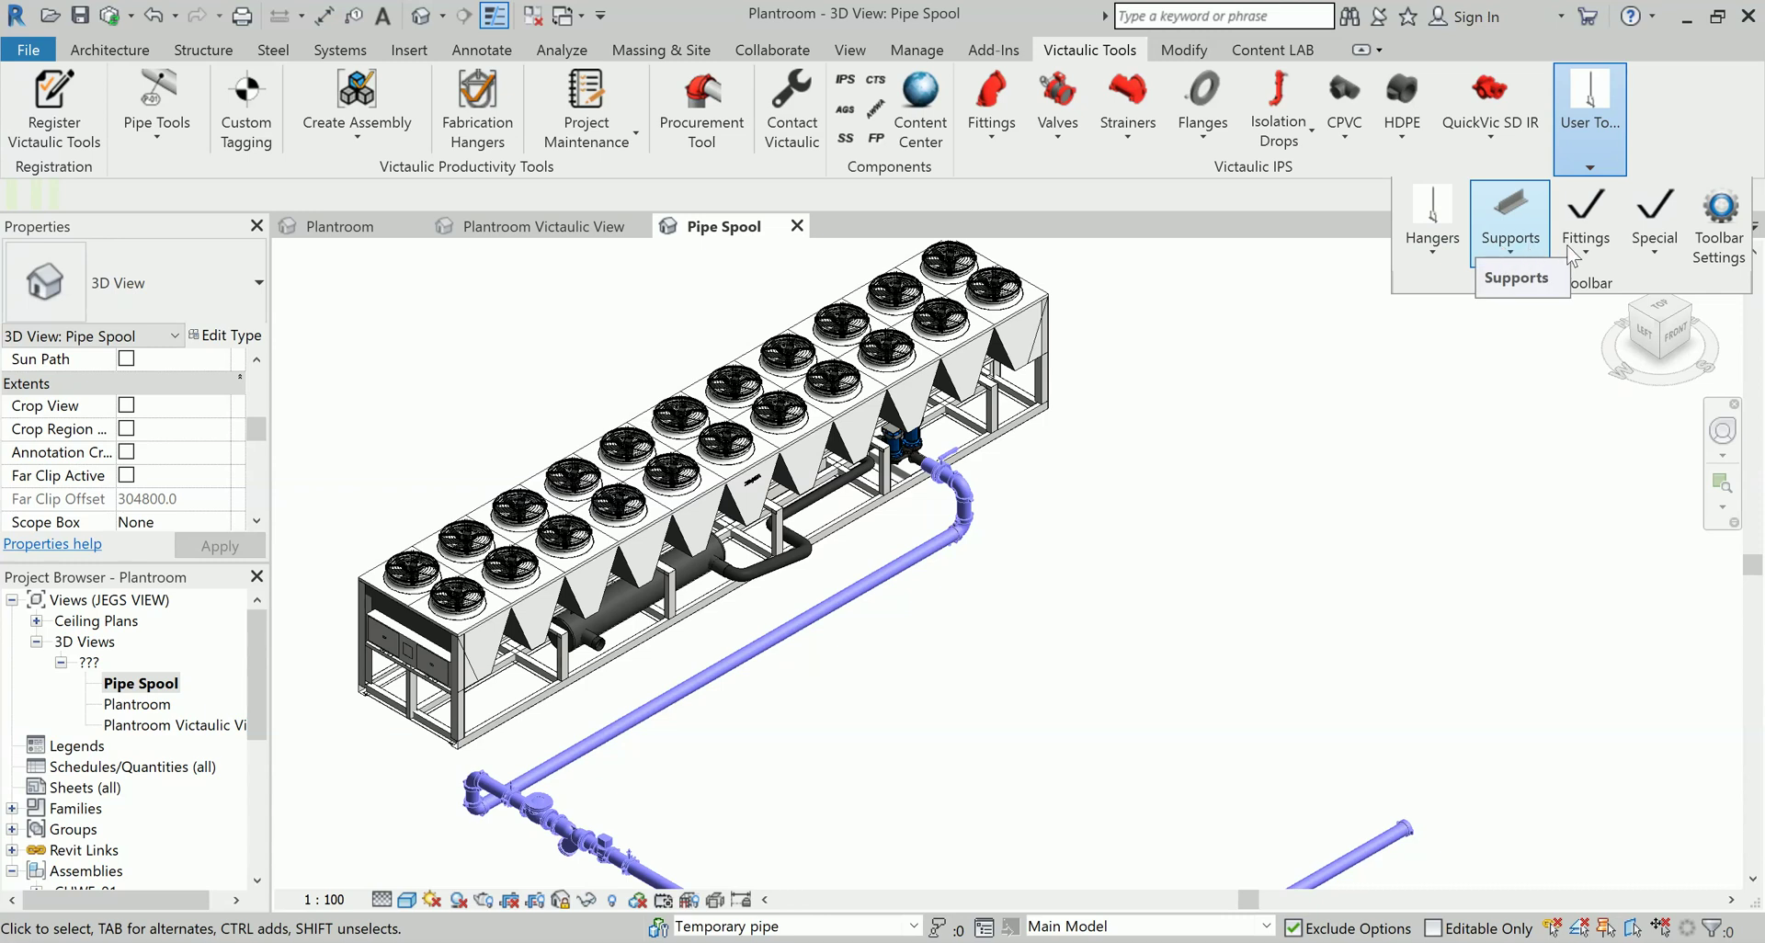
pyautogui.click(1376, 406)
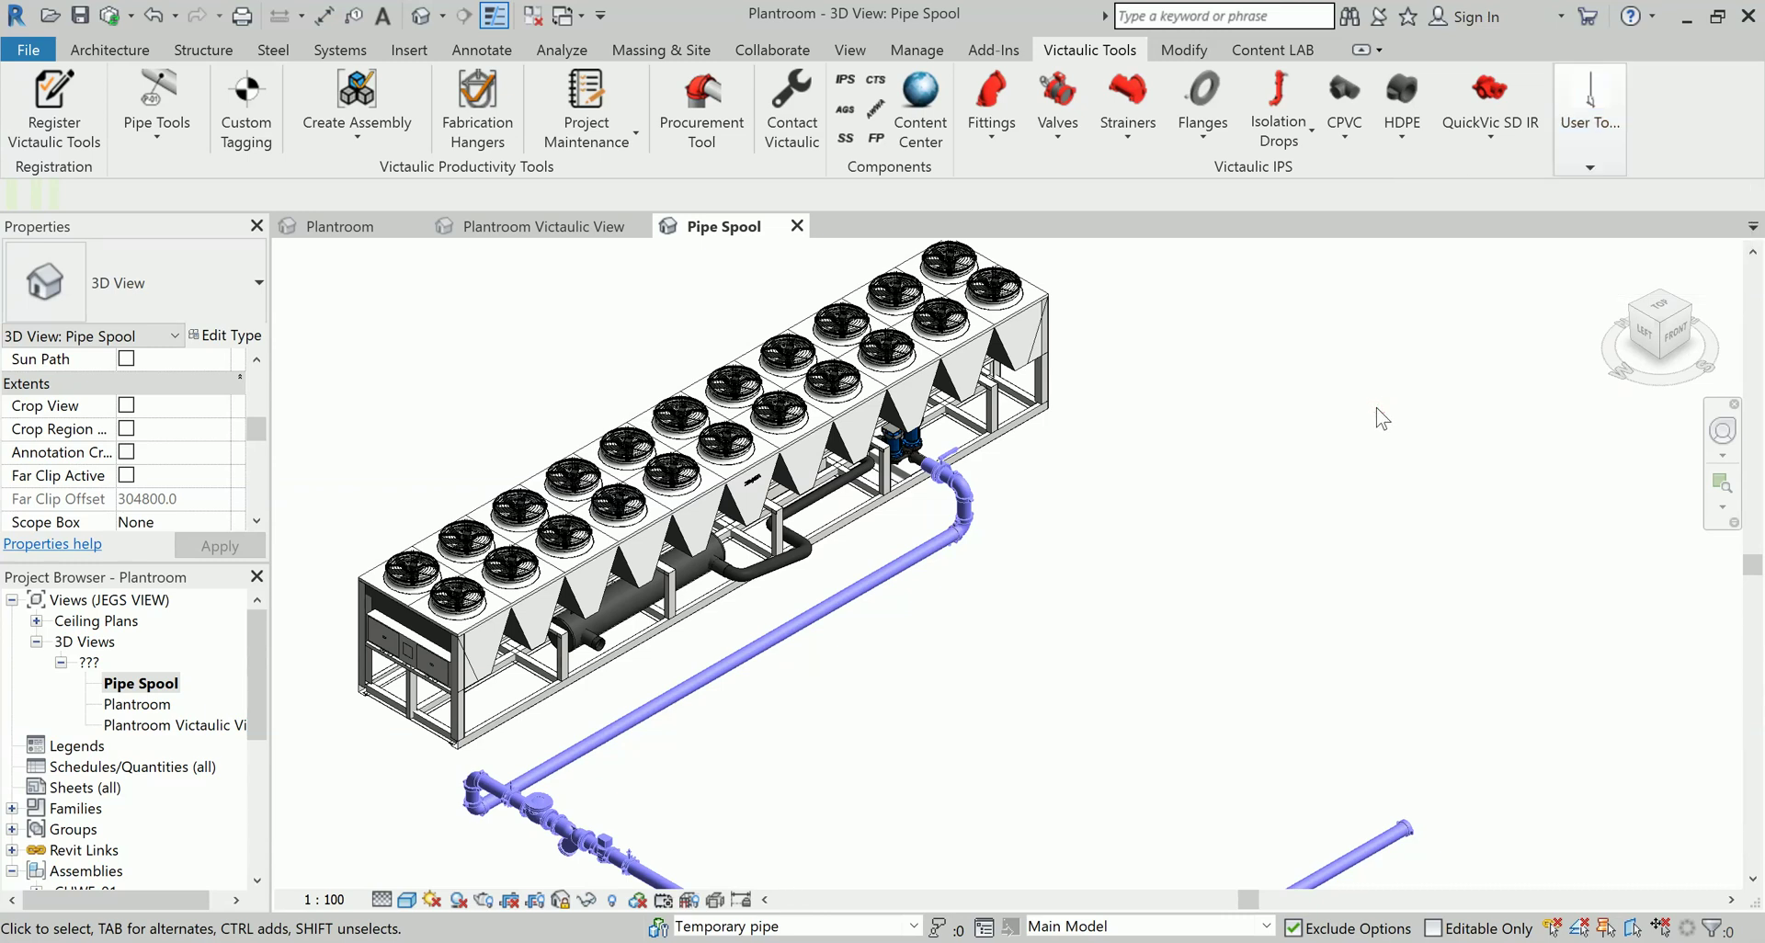